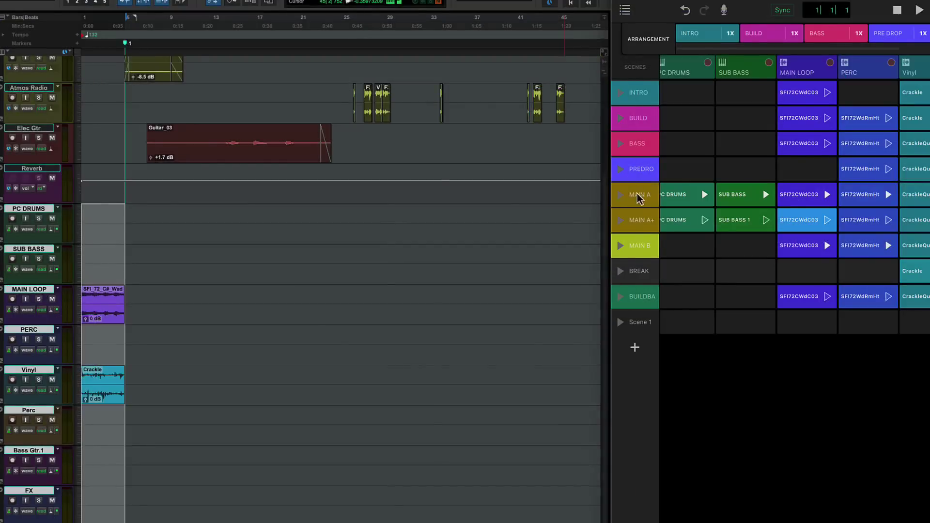
- Drop the MAIN A scene from the Sketch window onto the Edit window timeline at bar 5
mouse_move(639, 199)
left_mouse_down()
mouse_move(276, 222)
mouse_move(109, 218)
mouse_move(125, 213)
left_mouse_up()
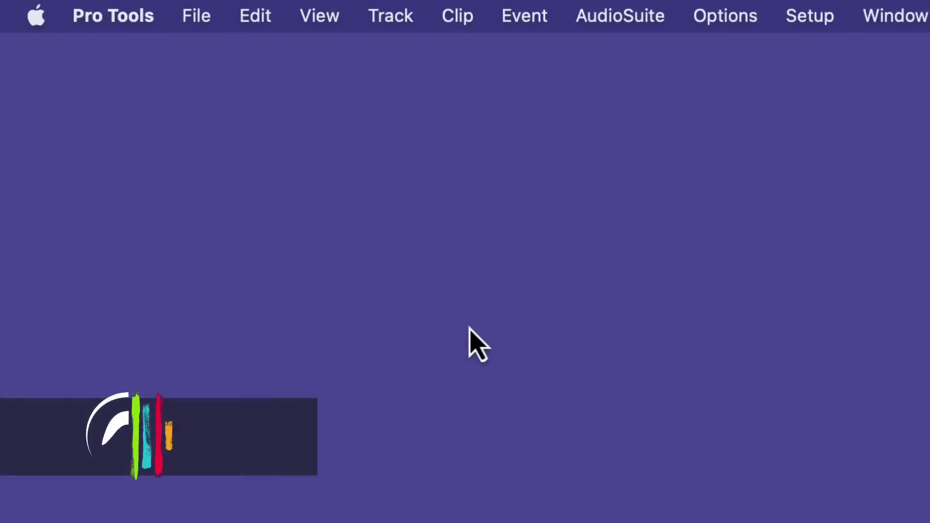
- Open the Dashboard for new sessions and sketches from the File menu
left_click(187, 24)
mouse_move(270, 94)
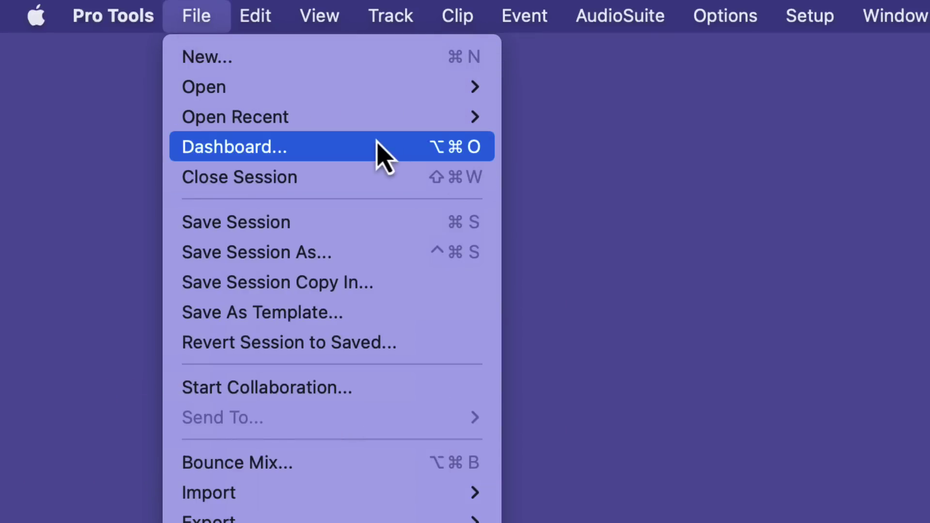
left_click(373, 148)
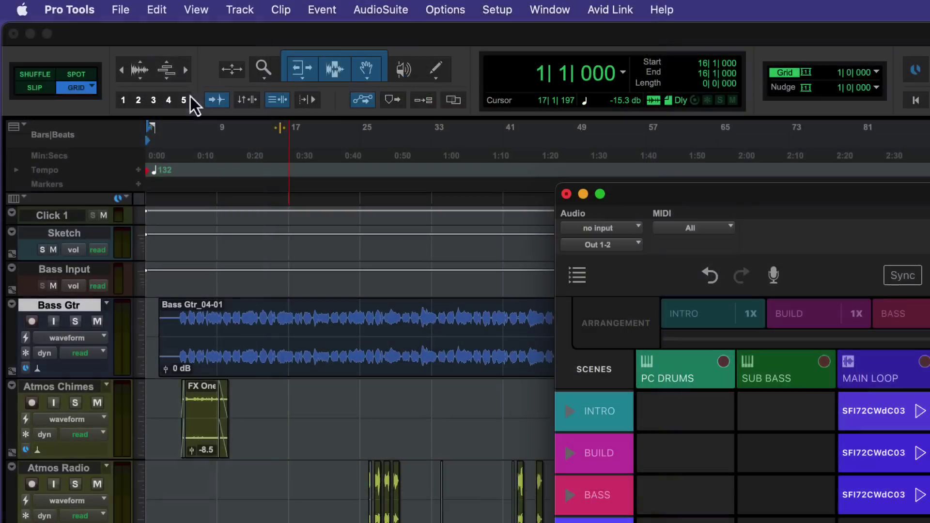
- Save the sketch with File > Save Sketch, then the session with File > Save Session
left_click(120, 10)
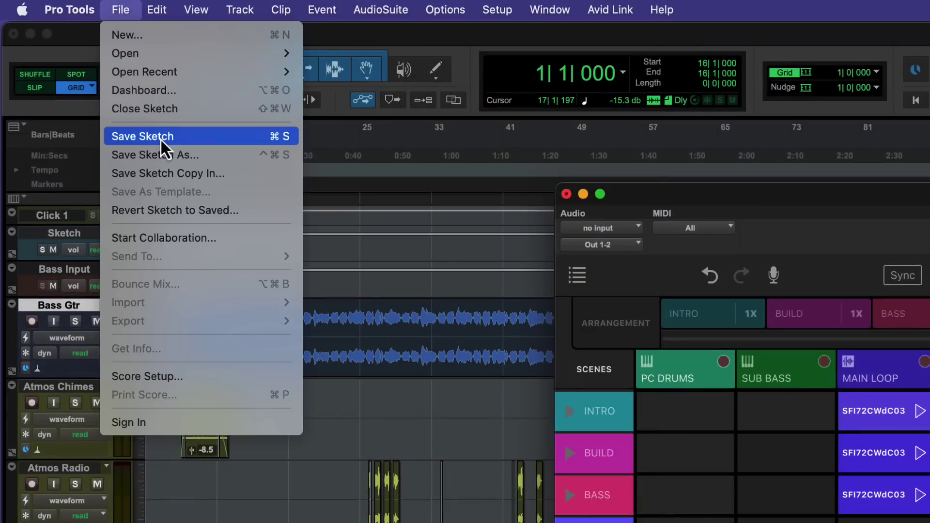
left_click(161, 138)
left_click(124, 9)
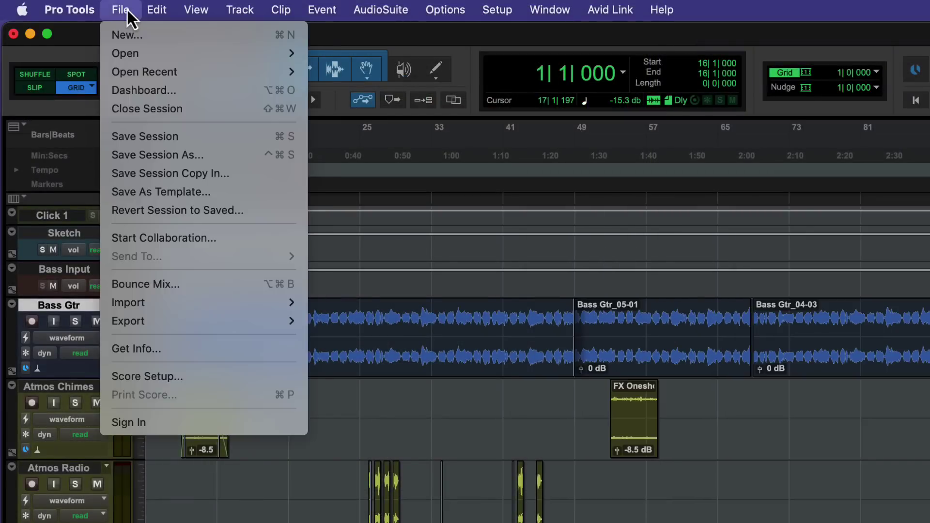
left_click(147, 137)
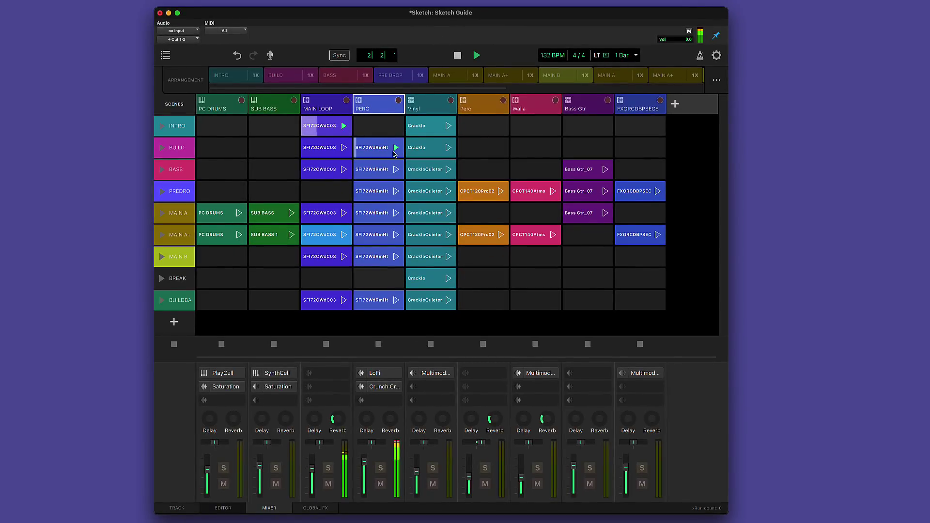
- View the PC DRUMS and SUB BASS instrument settings and launch the SUB BASS clip in MAIN A
left_click(225, 109)
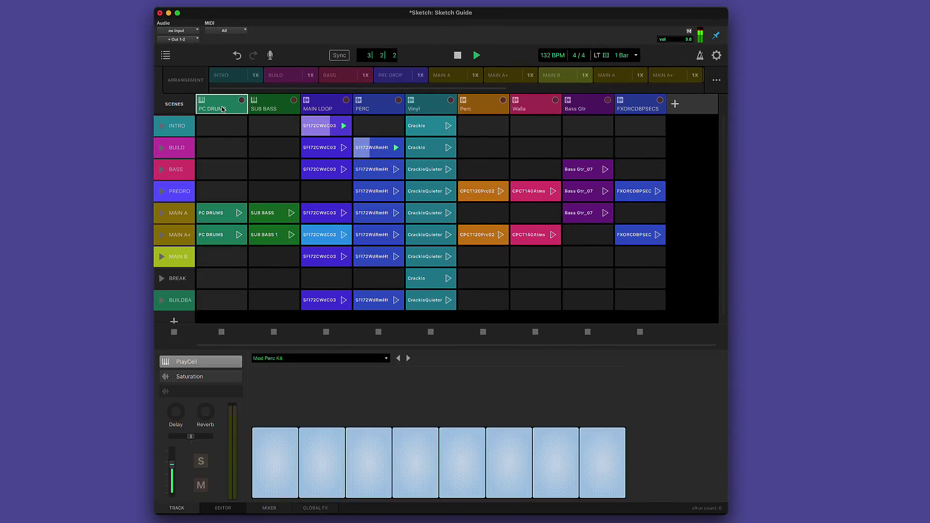
left_click(278, 111)
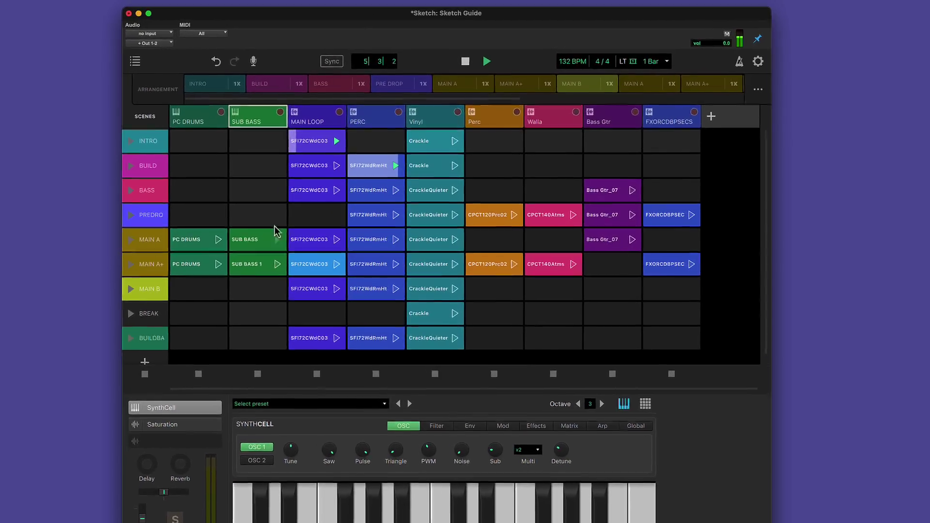
left_click(288, 218)
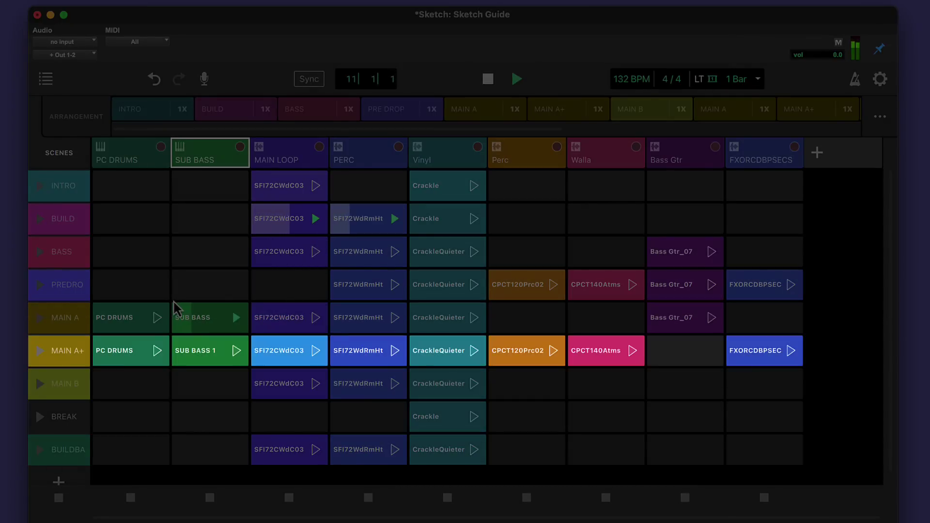
- Queue PREDRO, launch the MAIN A scene, play the arrangement, then stop playback
left_click(44, 286)
left_click(42, 320)
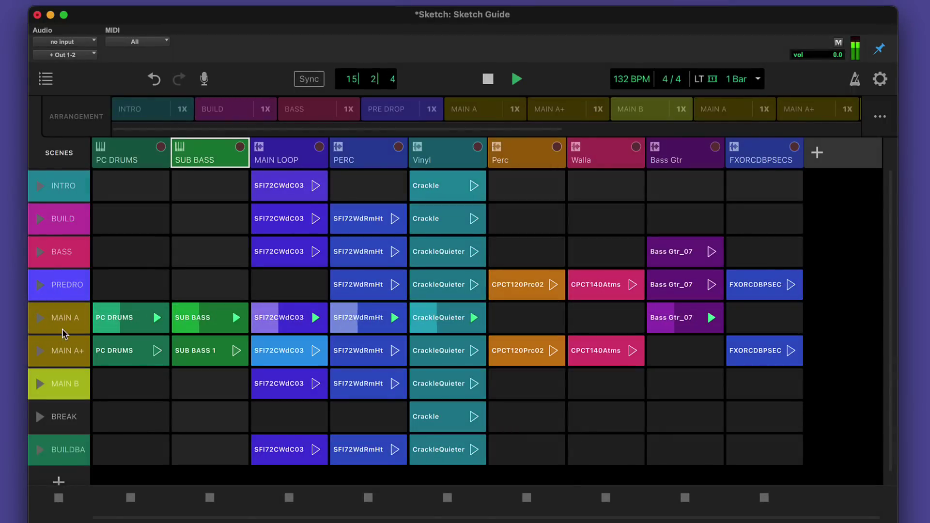
left_click(95, 121)
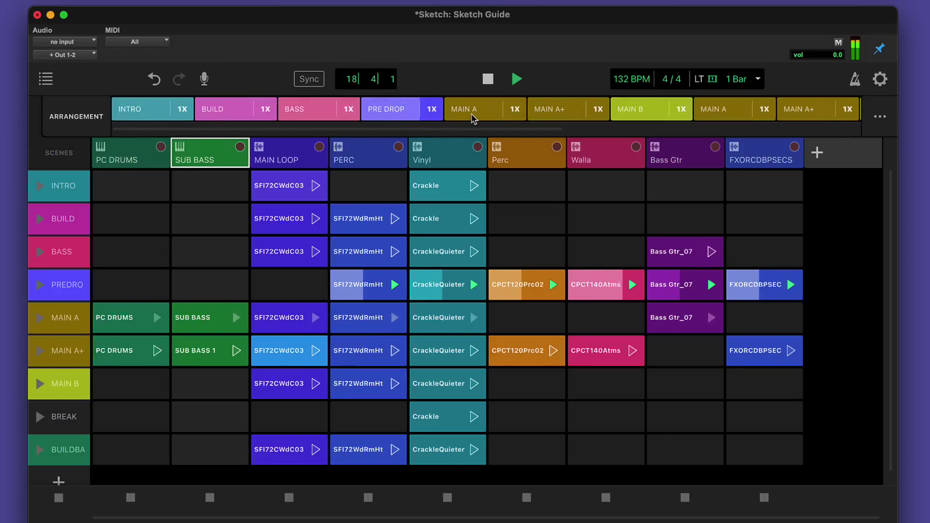
left_click(489, 79)
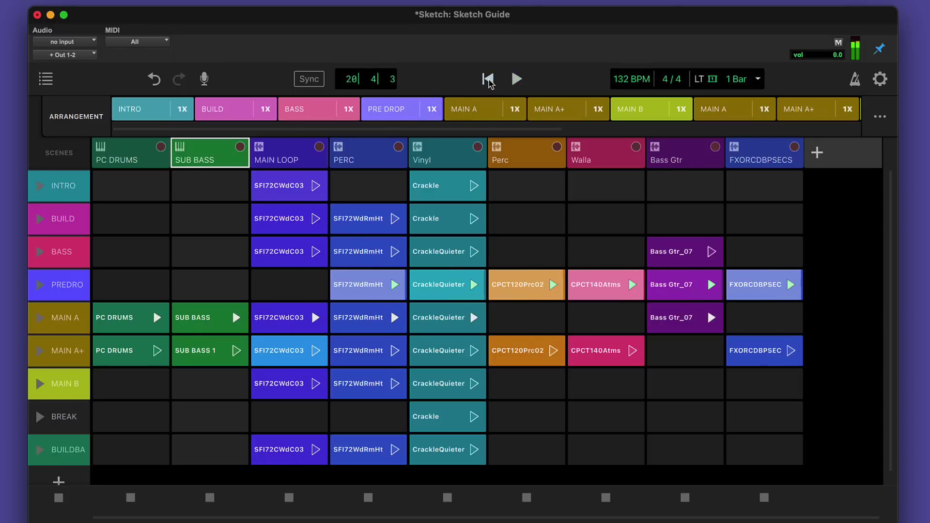
left_click(129, 10)
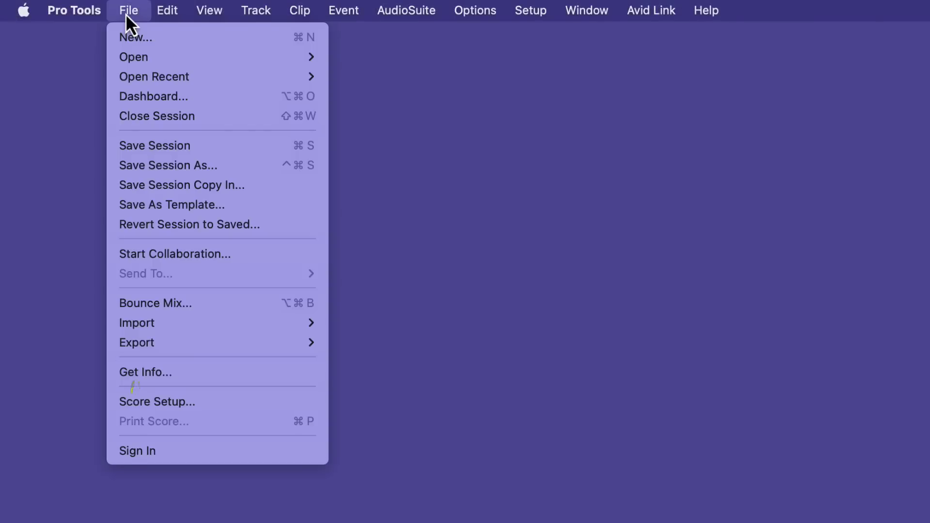
- Create a new sketch named 'Sketch From Scratch' from the Dashboard
left_click(145, 36)
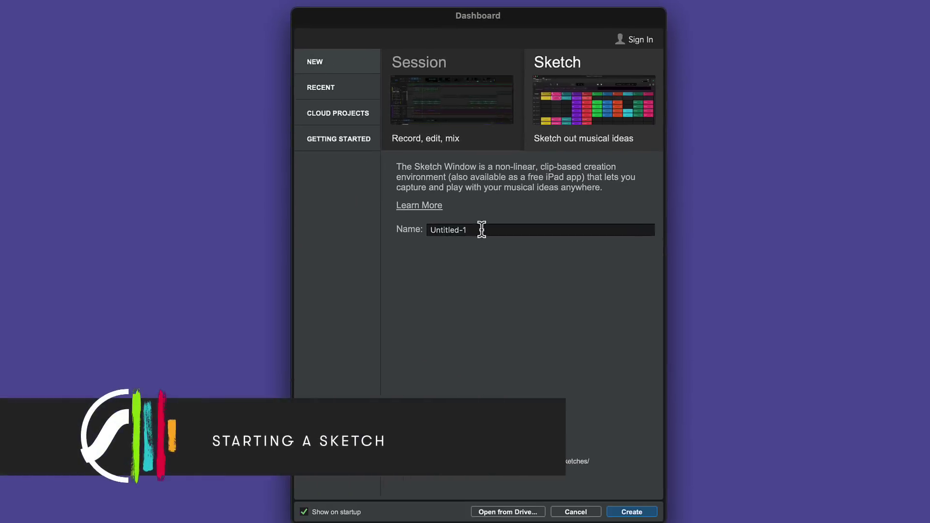
triple_click(482, 228)
type("Sketch From")
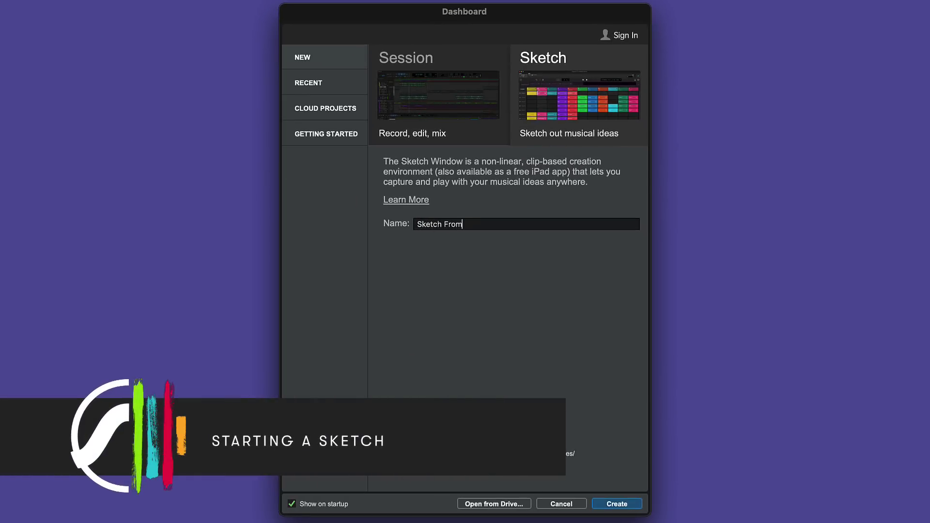
type(" Scratch")
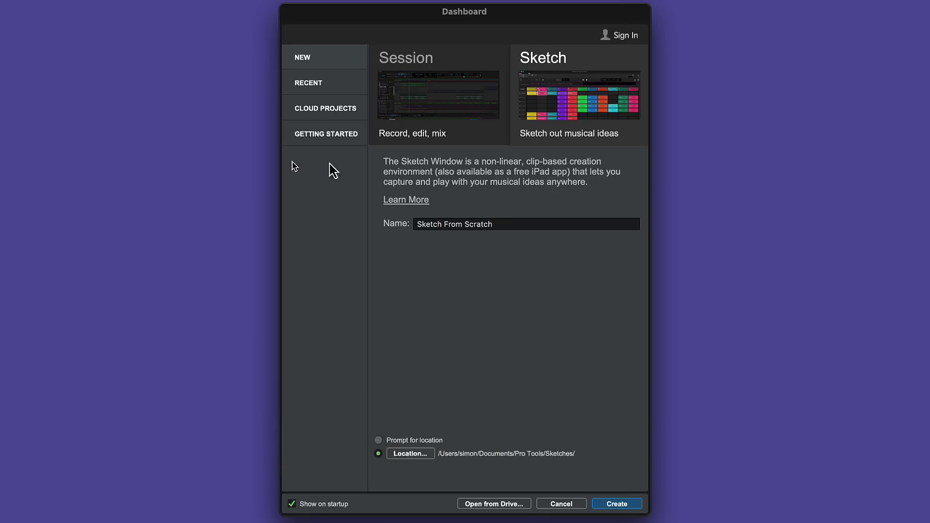
left_click(612, 507)
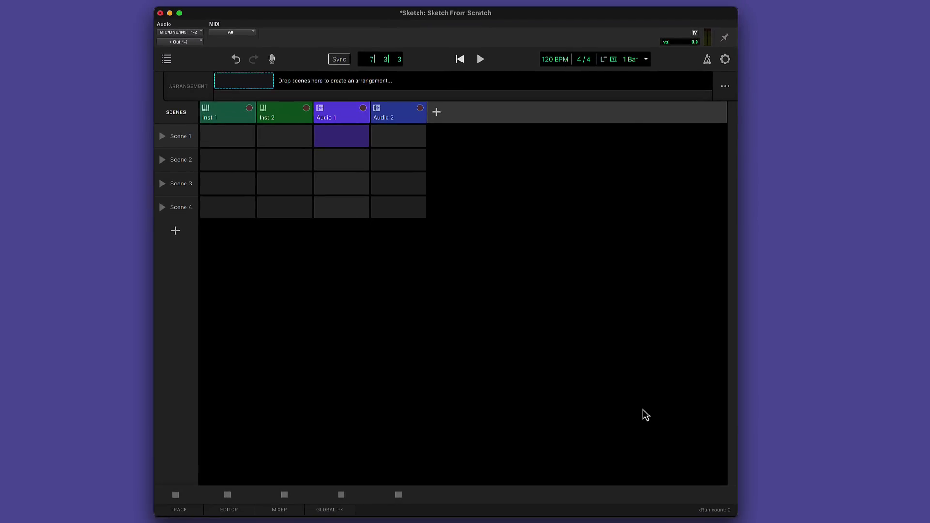
- Set the audio input to MIC/LINE/INST 1-2, leaving the audio output unchanged
left_click(175, 32)
mouse_move(184, 33)
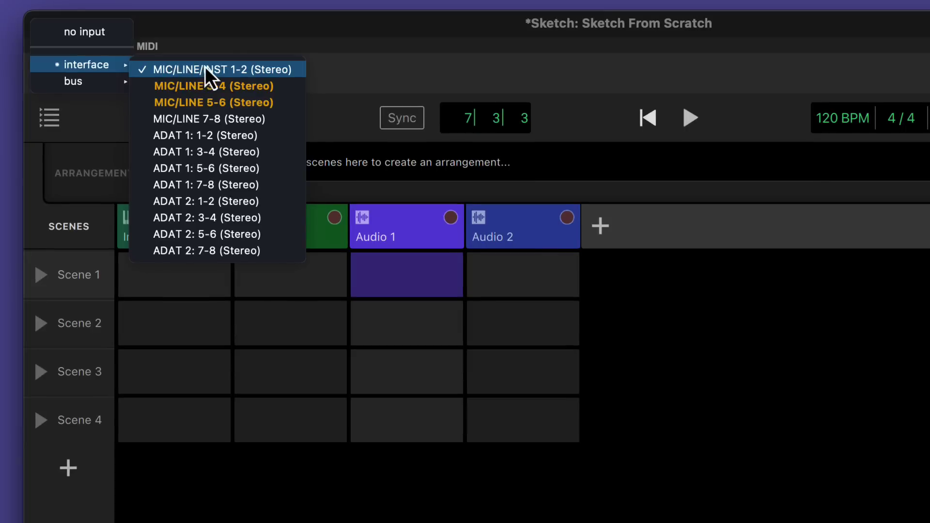
left_click(205, 69)
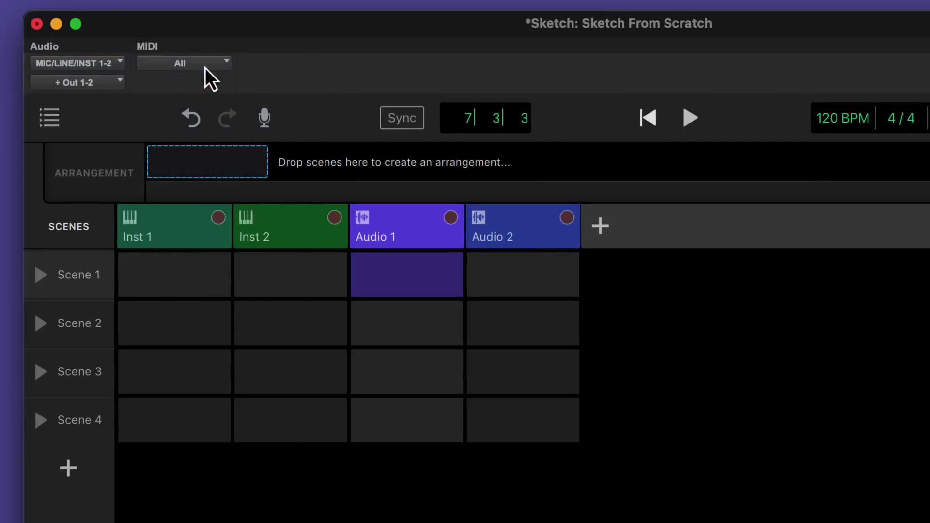
left_click(68, 84)
mouse_move(75, 85)
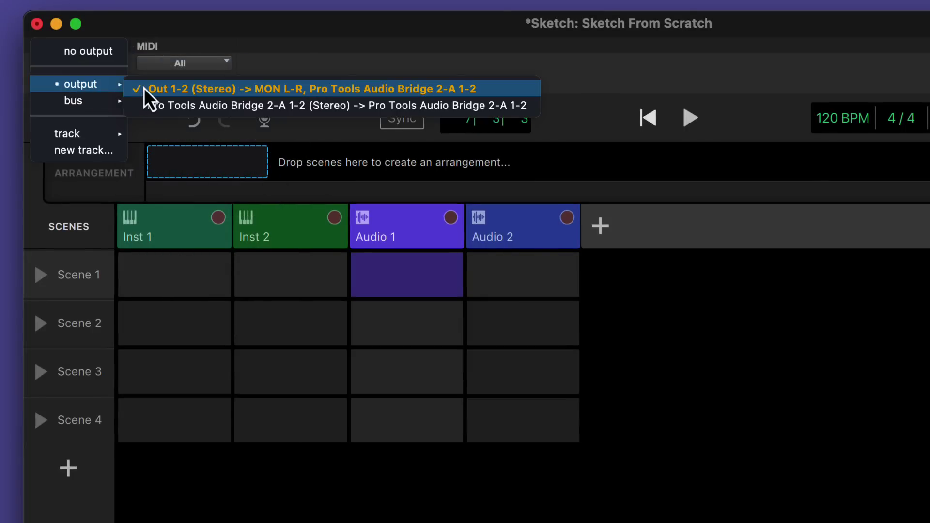
mouse_move(91, 103)
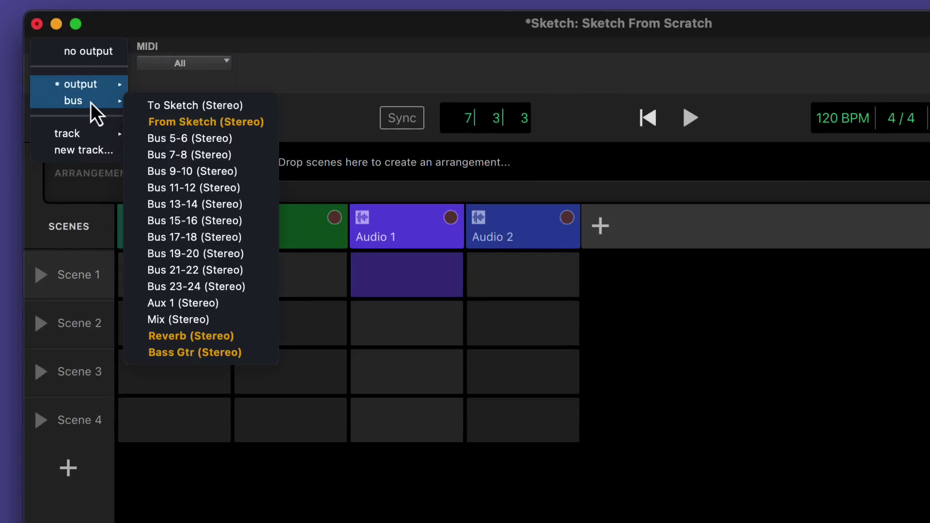
mouse_move(84, 132)
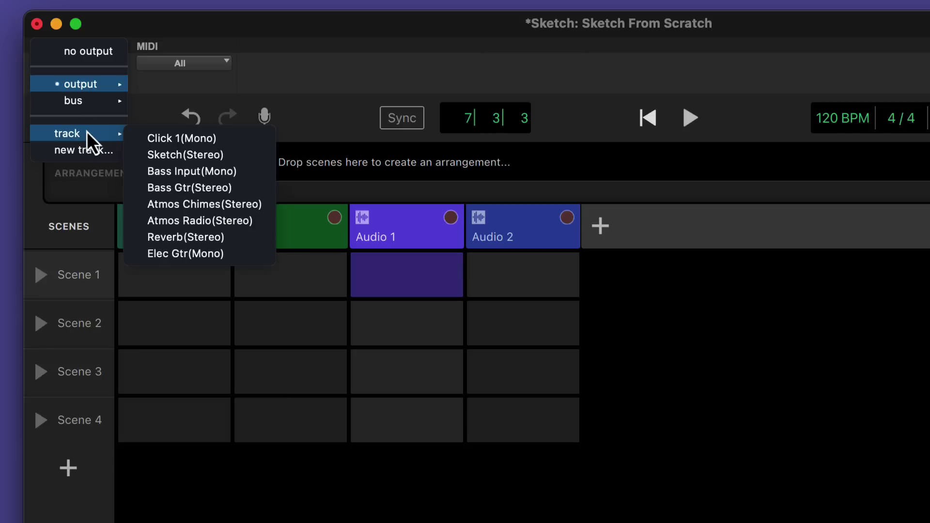
left_click(664, 436)
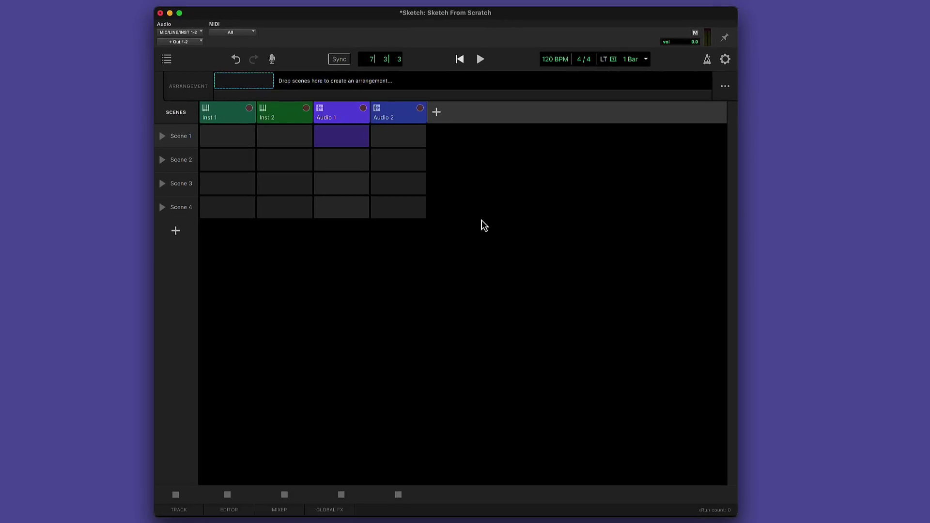
- Set the sketch tempo to 132 BPM in Sketch Settings
left_click(562, 61)
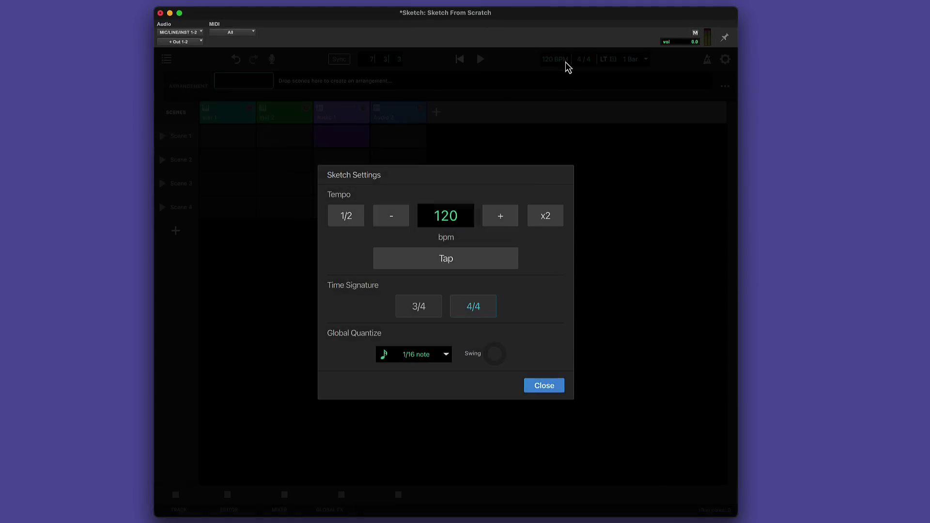
type("132")
left_click(544, 386)
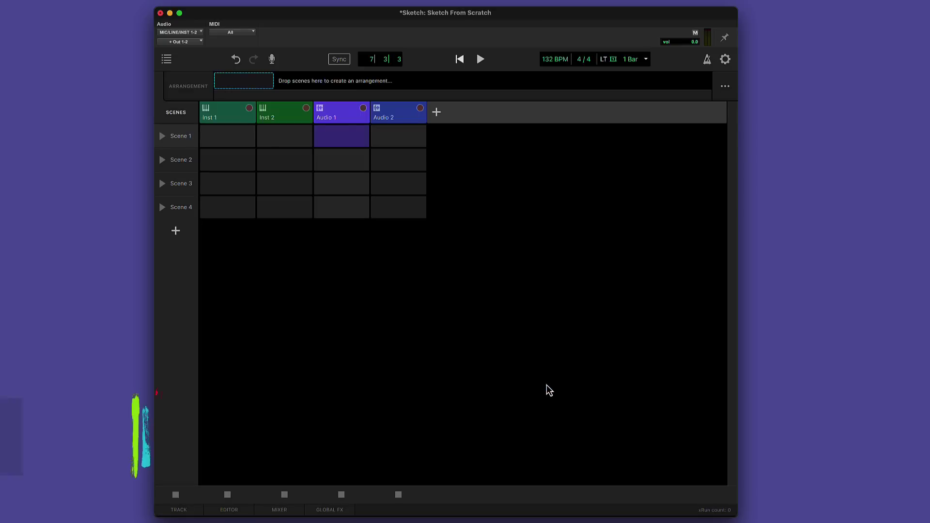
- Open the sound browser and look through the Loops > Drum Loops folder
left_click(171, 62)
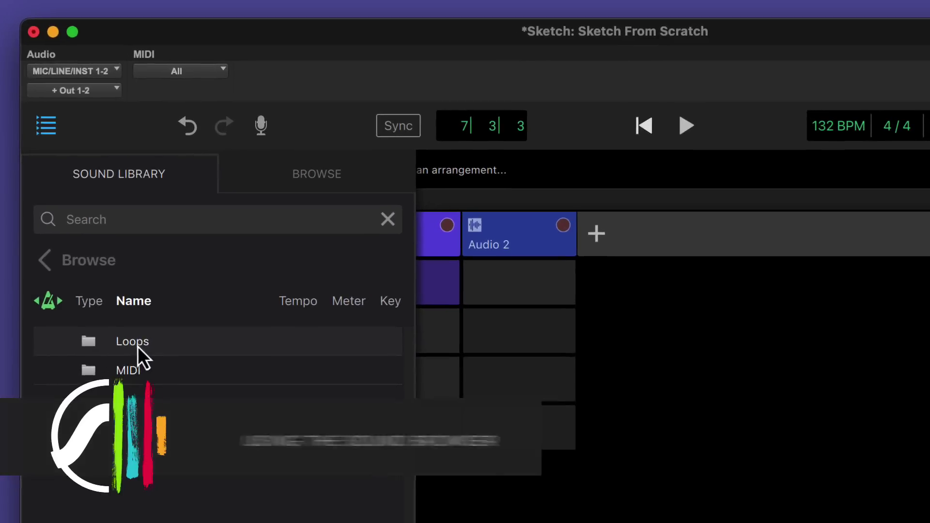
left_click(178, 243)
left_click(134, 372)
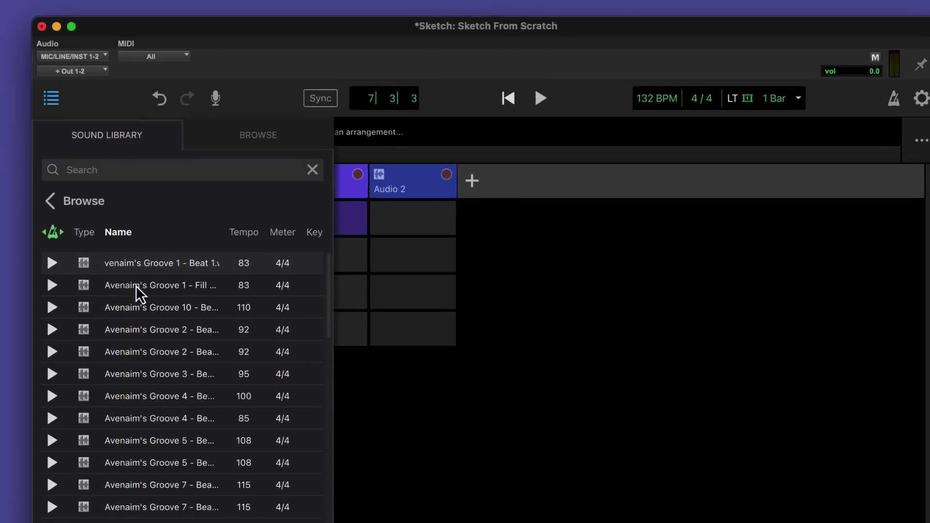
scroll(186, 485, "down", 5)
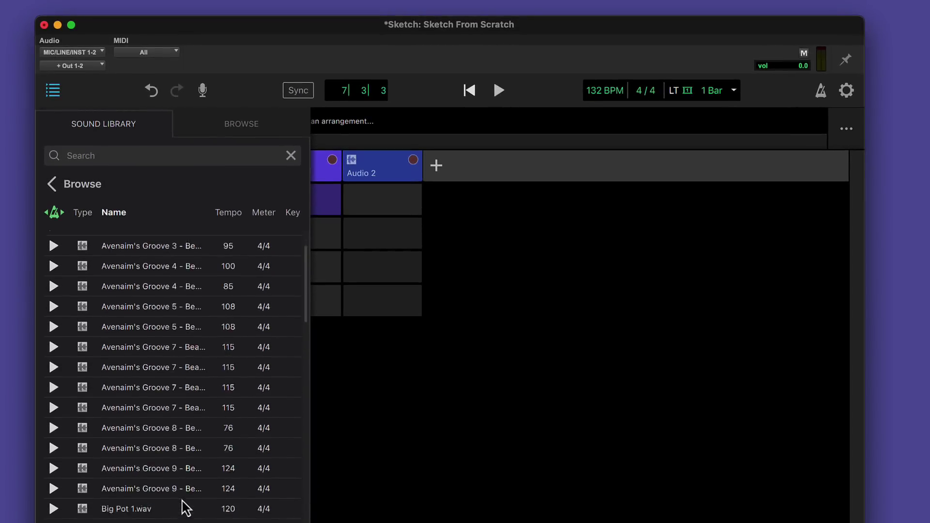
scroll(186, 509, "down", 20)
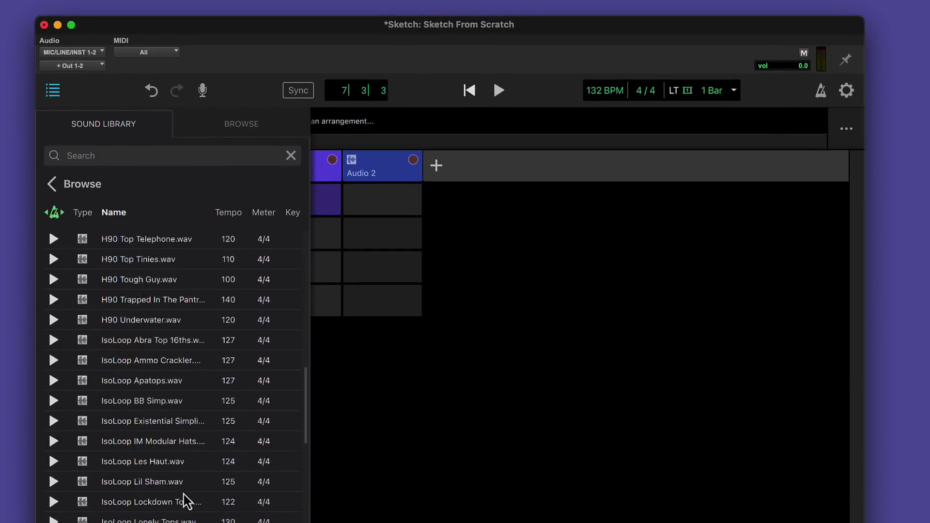
scroll(189, 505, "up", 10)
scroll(186, 504, "up", 15)
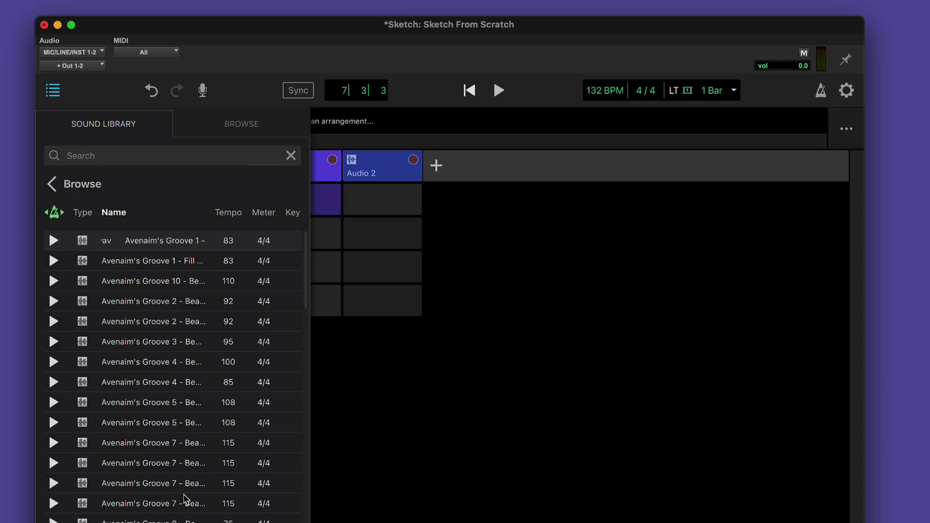
- Navigate to the Avid Loopmasters 1.0 pack's SLO_FI_SESSIONS Wad Kit loops
left_click(237, 127)
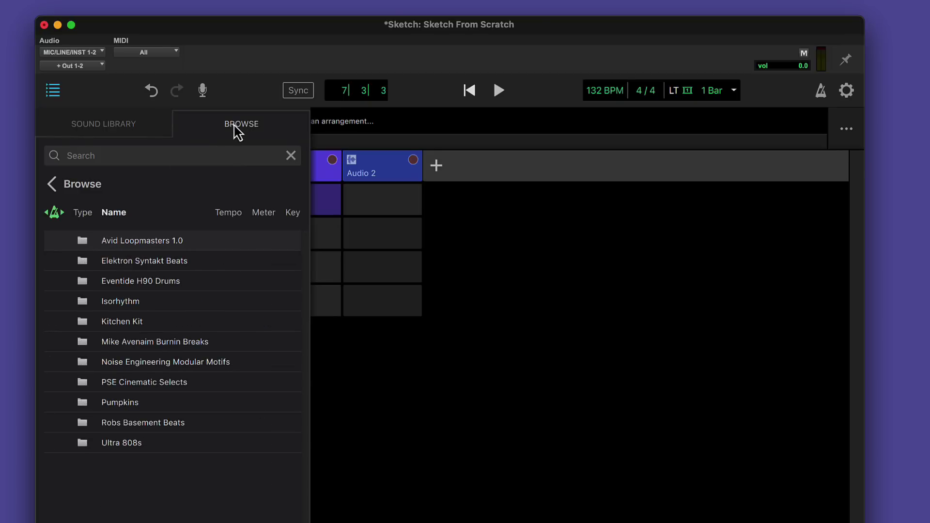
left_click(146, 241)
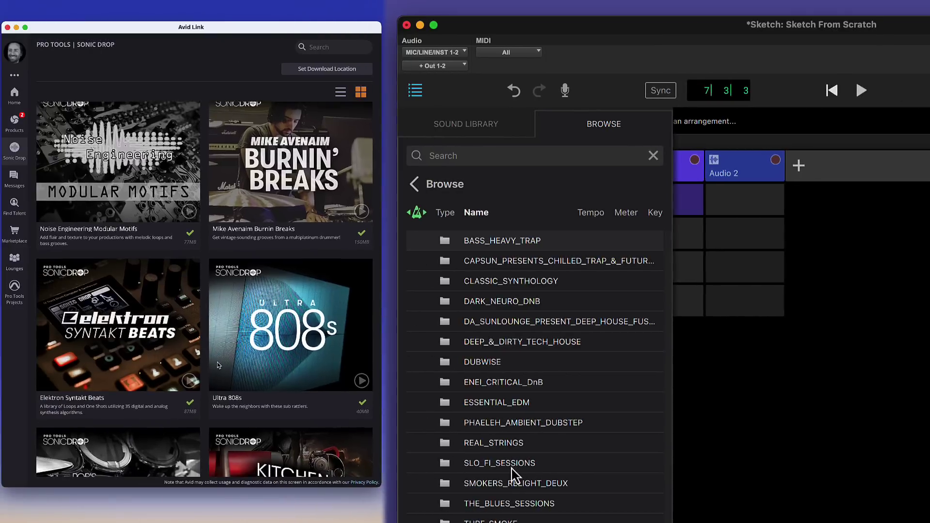
left_click(150, 465)
left_click(475, 251)
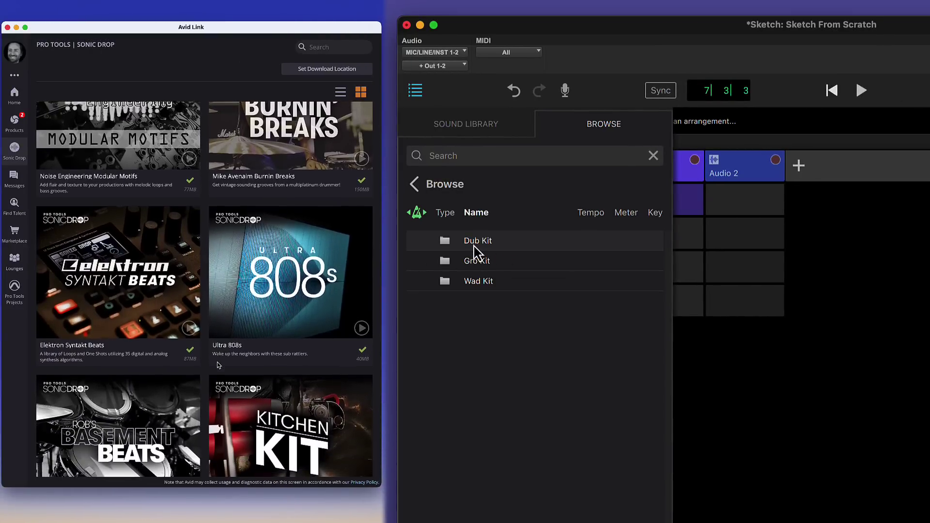
left_click(479, 282)
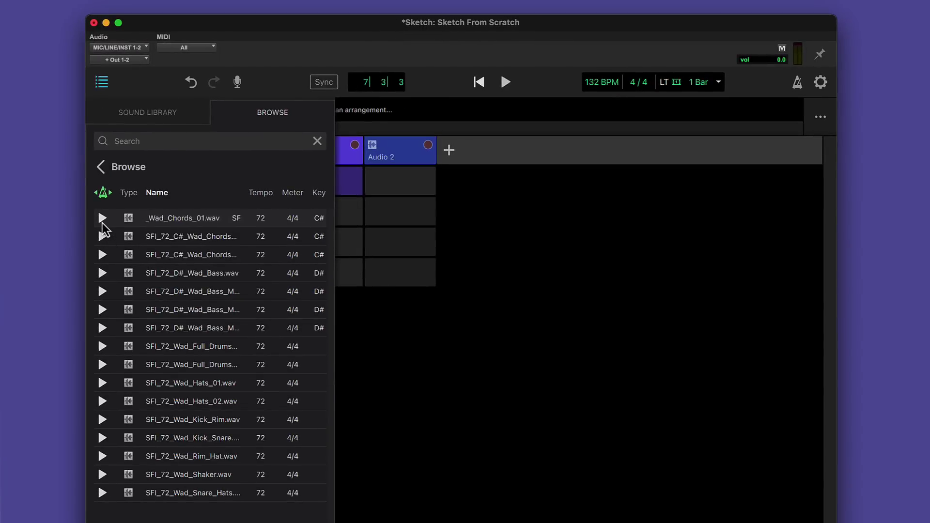
- Preview the Wad Kit loops, ending with the C# chord loops Chords_02 and Chords_03
left_click(103, 222)
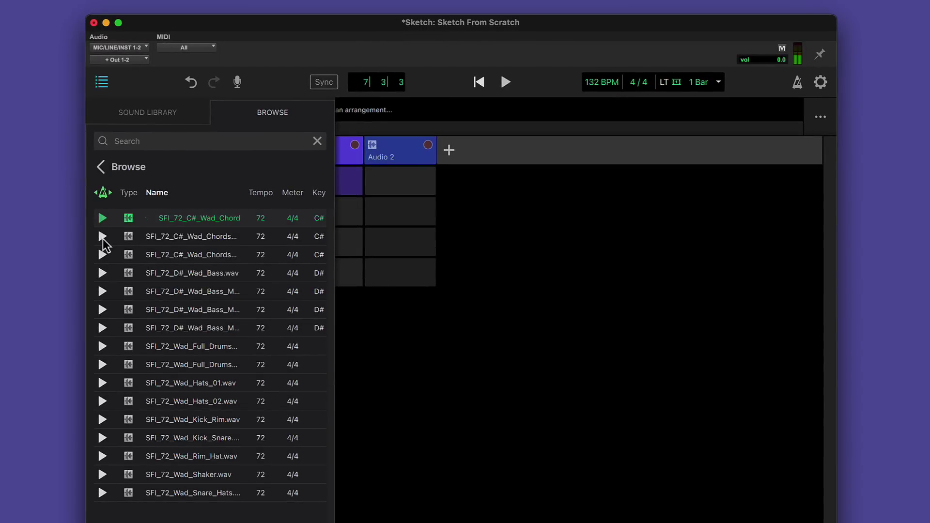
left_click(102, 237)
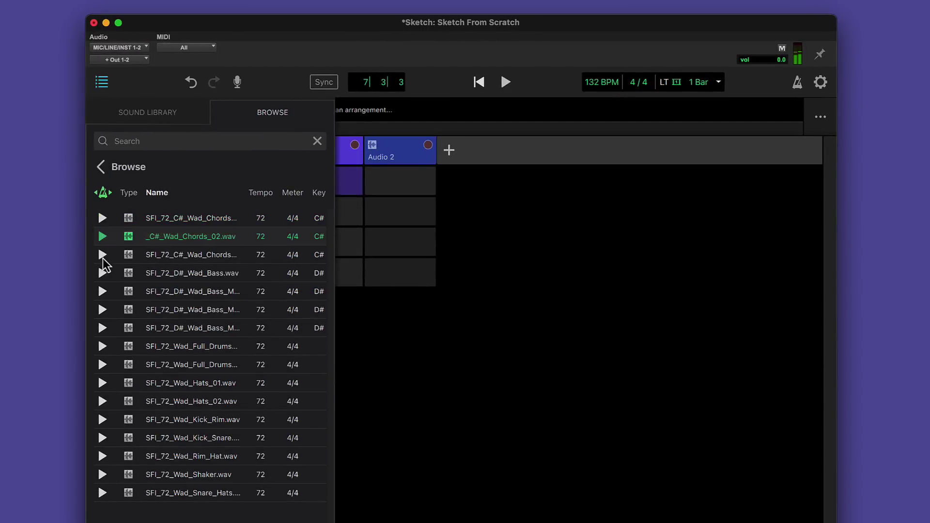
left_click(102, 255)
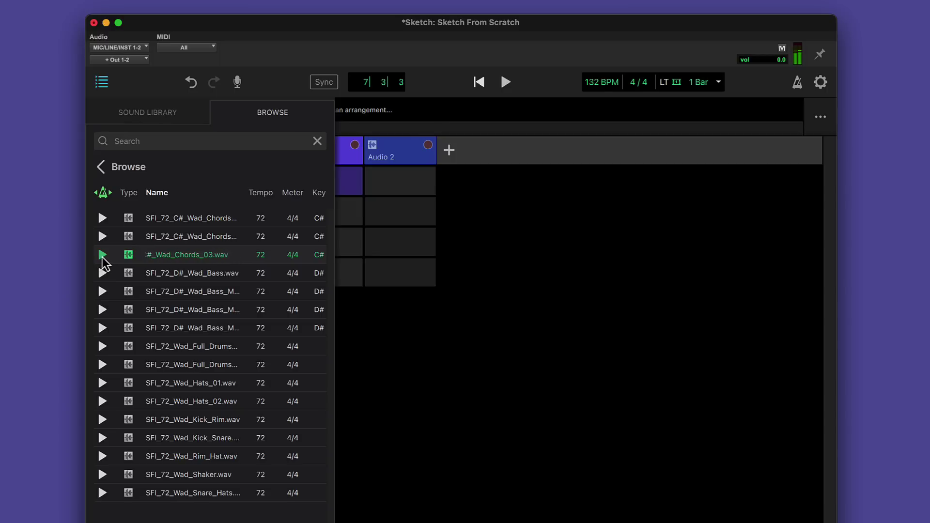
- Place Chords_03 in Audio 1's Scene 1 slot, plus the D# bass loop and another loop as new tracks
left_click_drag(152, 261, 330, 184)
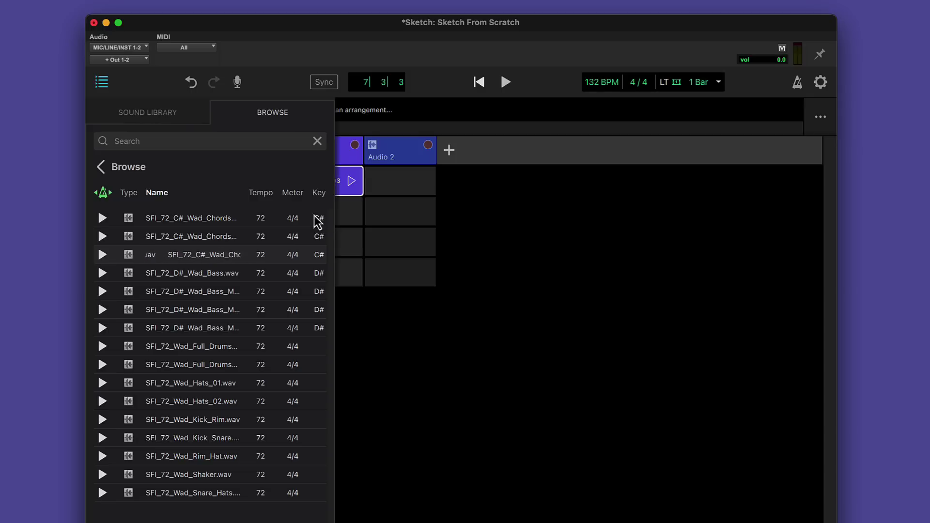
left_click_drag(130, 273, 476, 179)
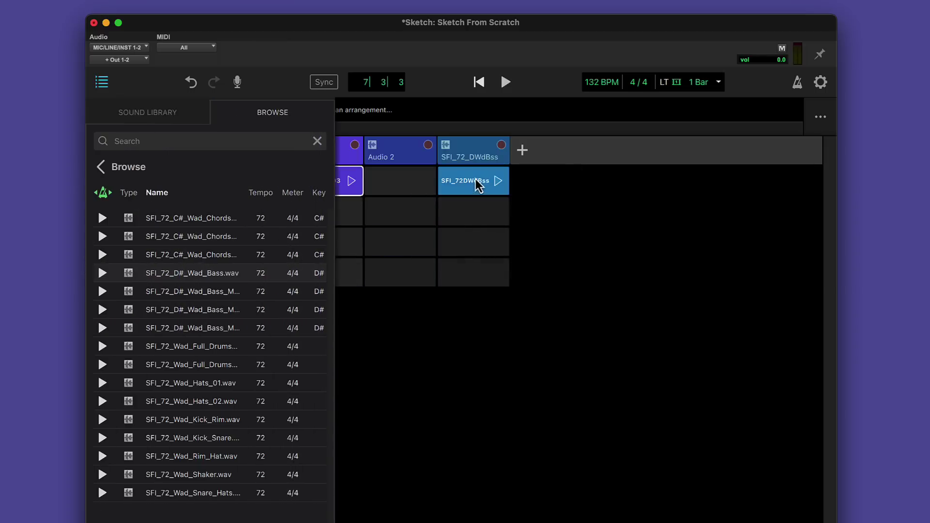
double_click(177, 352)
- Delete the two extra loop tracks and play the chord clip in Scene 1
right_click(538, 149)
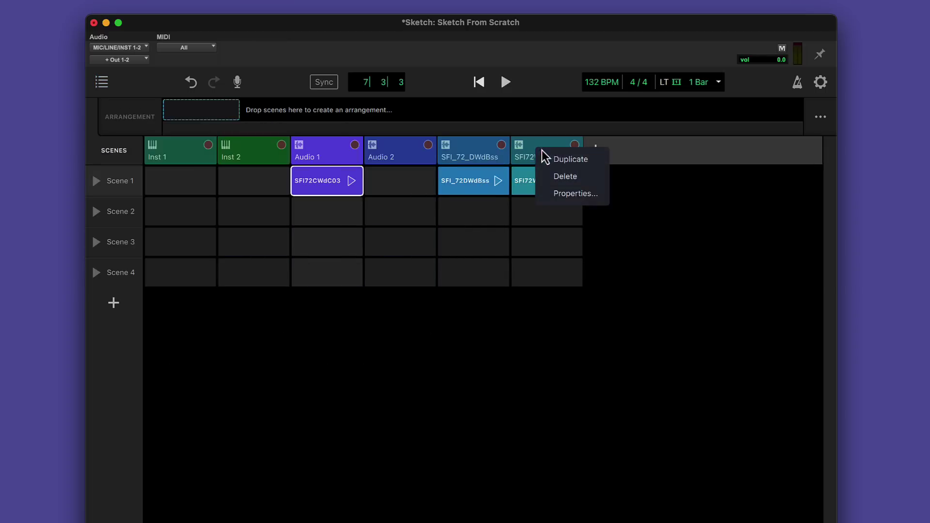
left_click(562, 176)
right_click(464, 153)
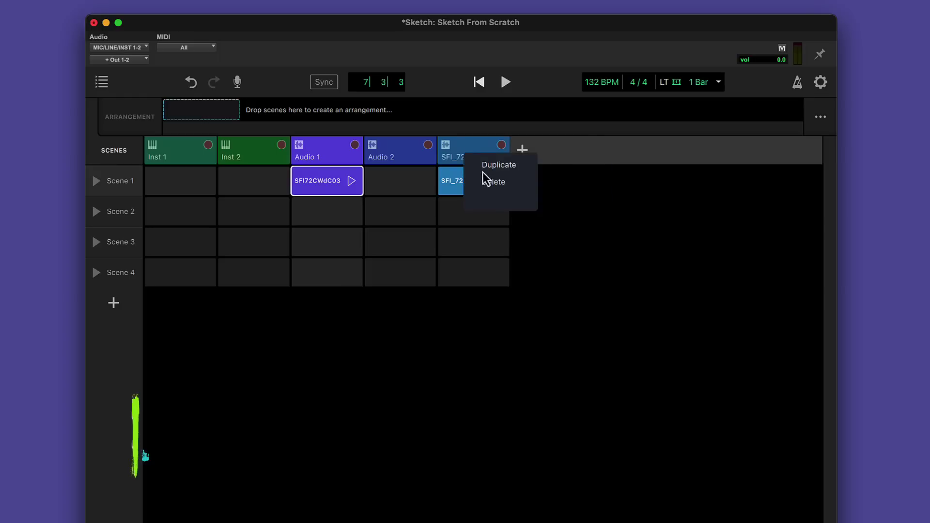
left_click(487, 181)
left_click(352, 182)
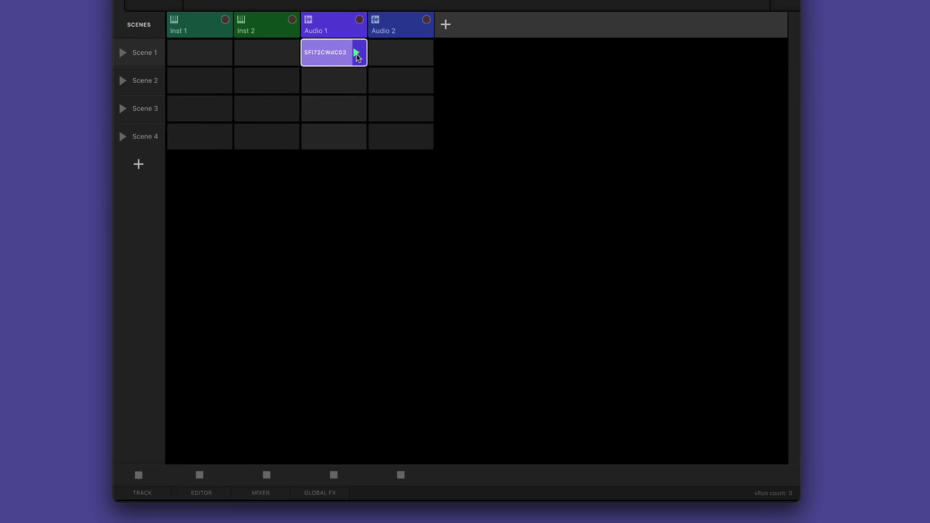
left_click(334, 476)
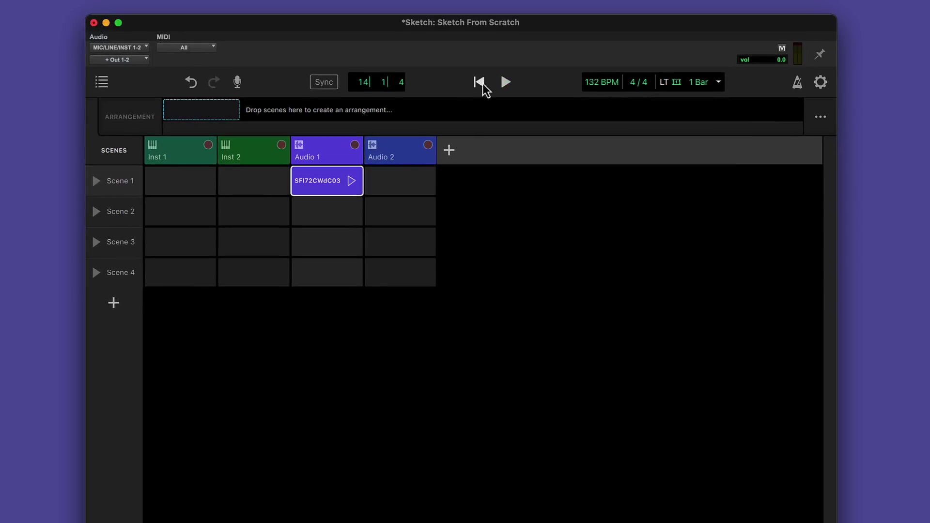
left_click(686, 84)
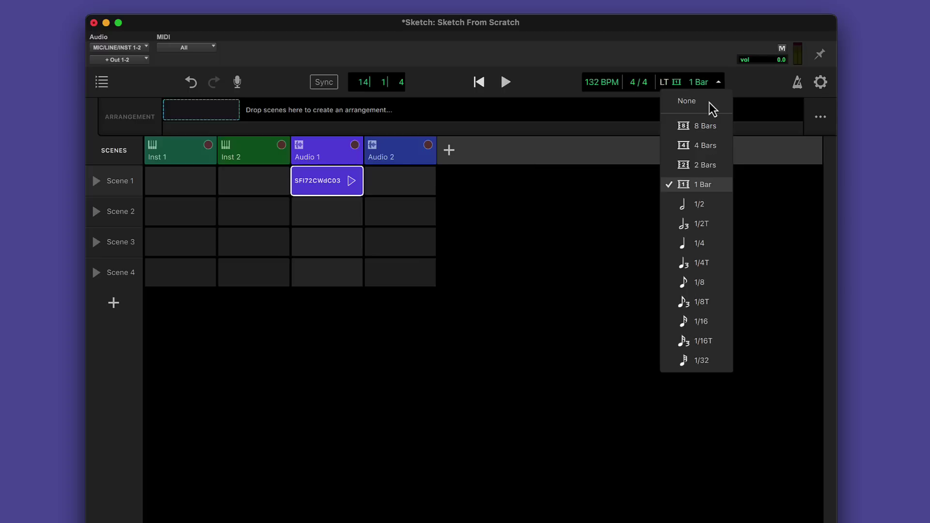
left_click(604, 252)
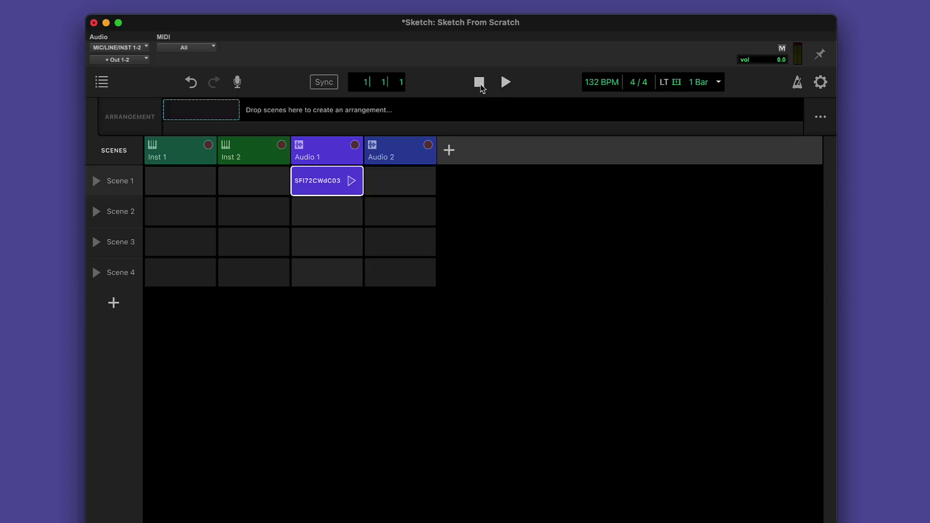
left_click(351, 182)
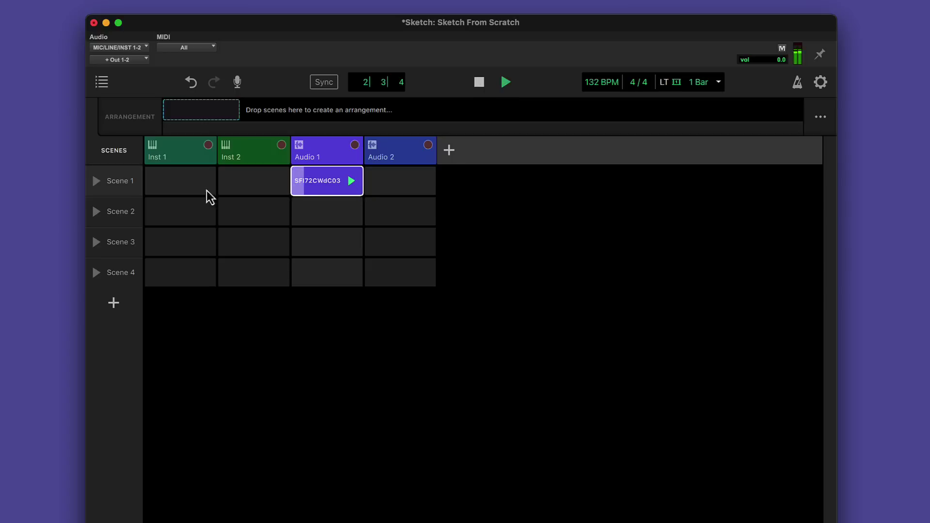
- Preview Hats_02 and Rim_Hat, then place SFI_72_Wad_Rim_Hat.wav in Audio 2's Scene 1 slot
left_click(102, 83)
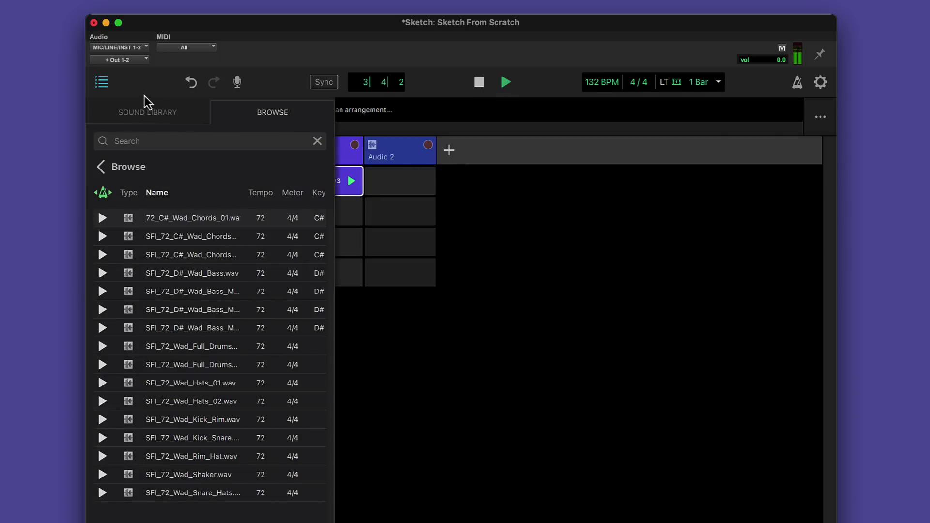
left_click(103, 402)
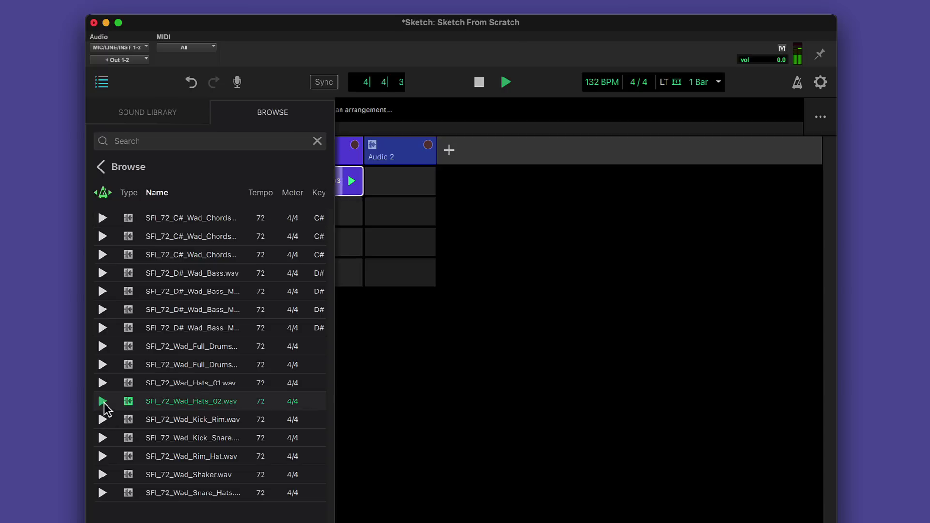
left_click(104, 458)
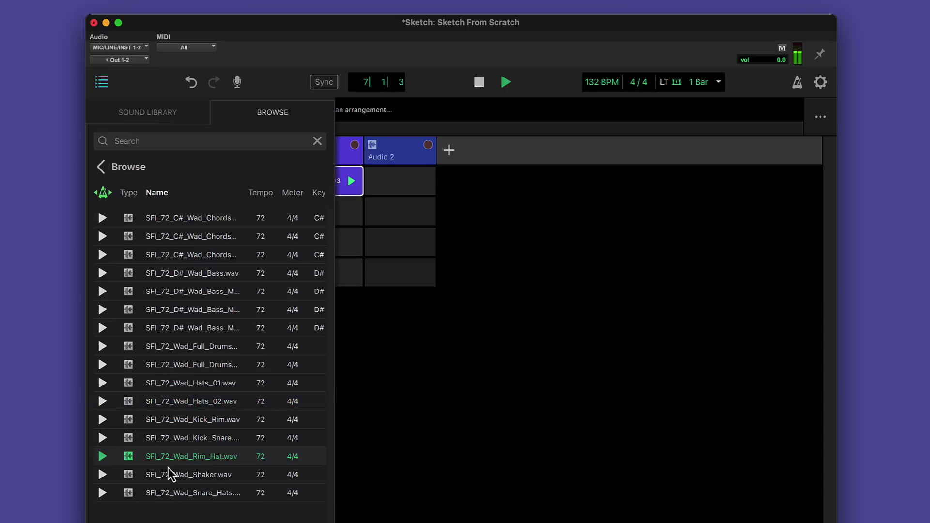
left_click_drag(136, 463, 405, 185)
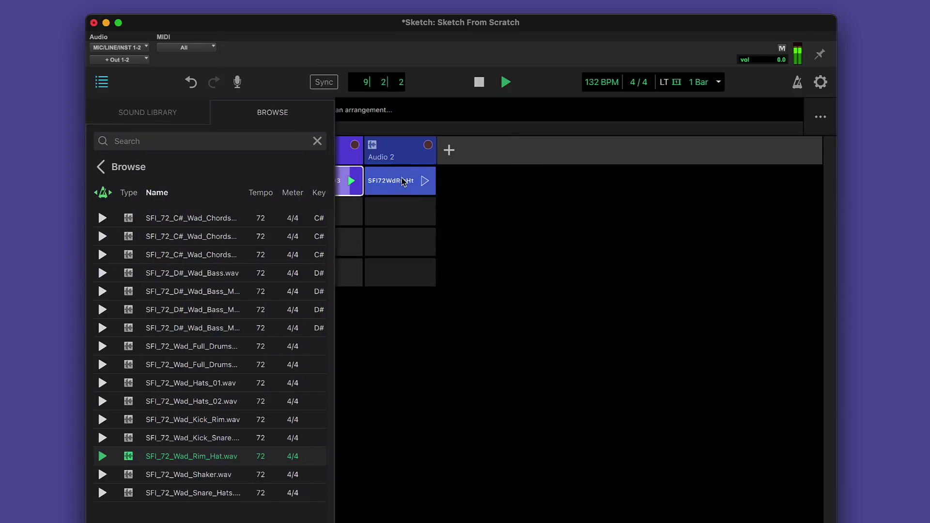
- Play the Rim_Hat clip, stop playback, and open the chord clip in the clip editor
left_click(428, 189)
left_click(426, 187)
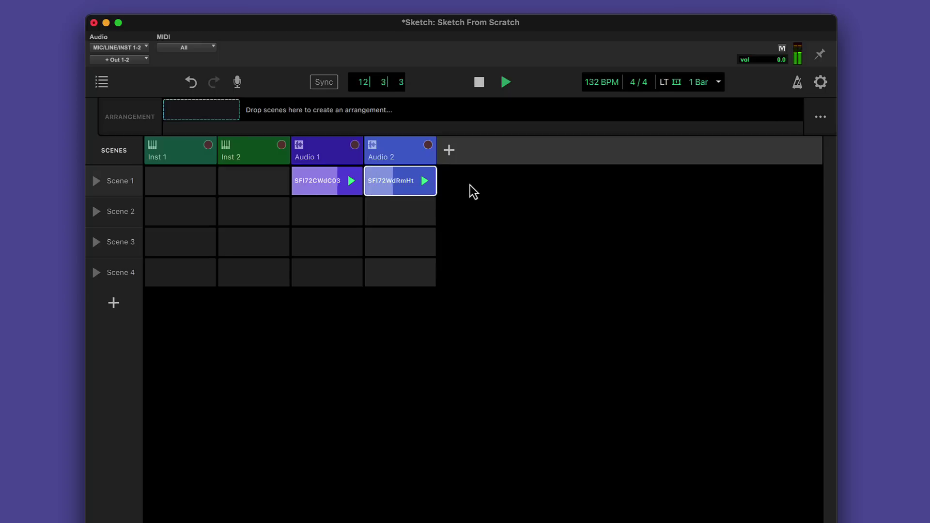
left_click(479, 81)
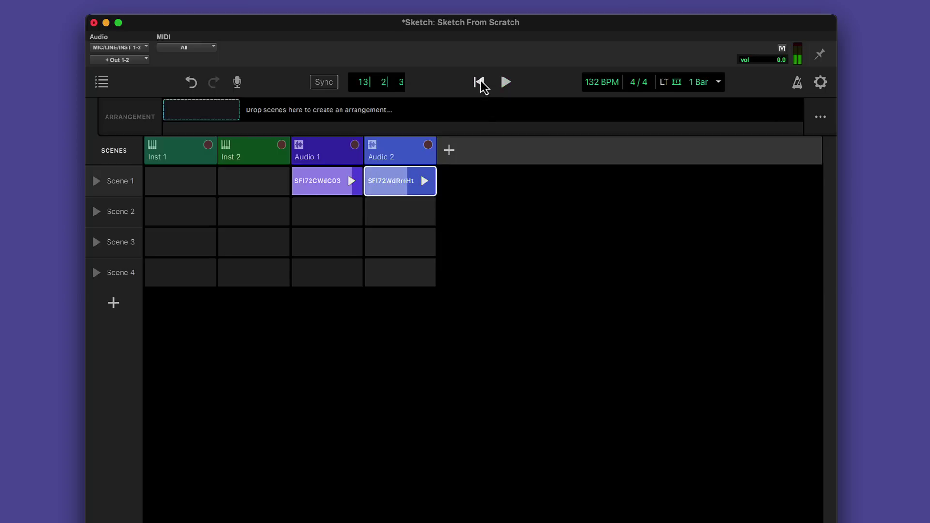
left_click(321, 184)
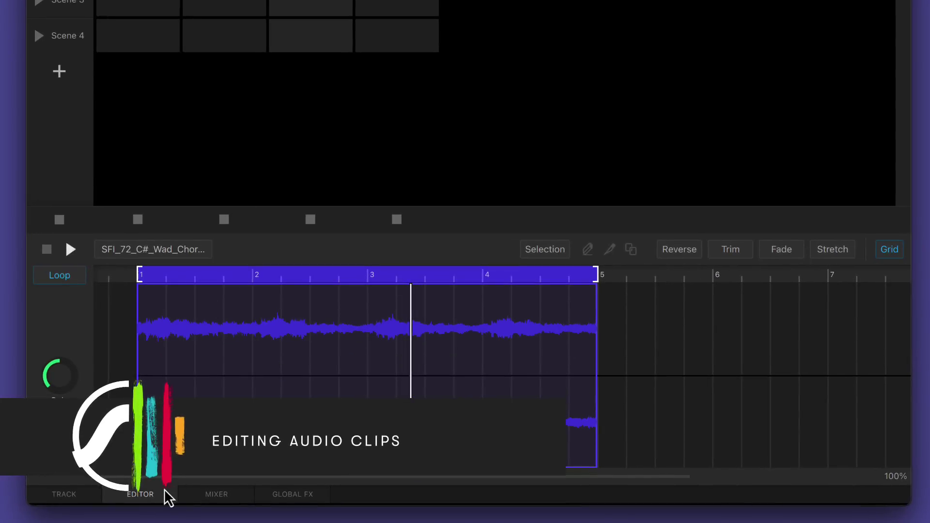
left_click(163, 493)
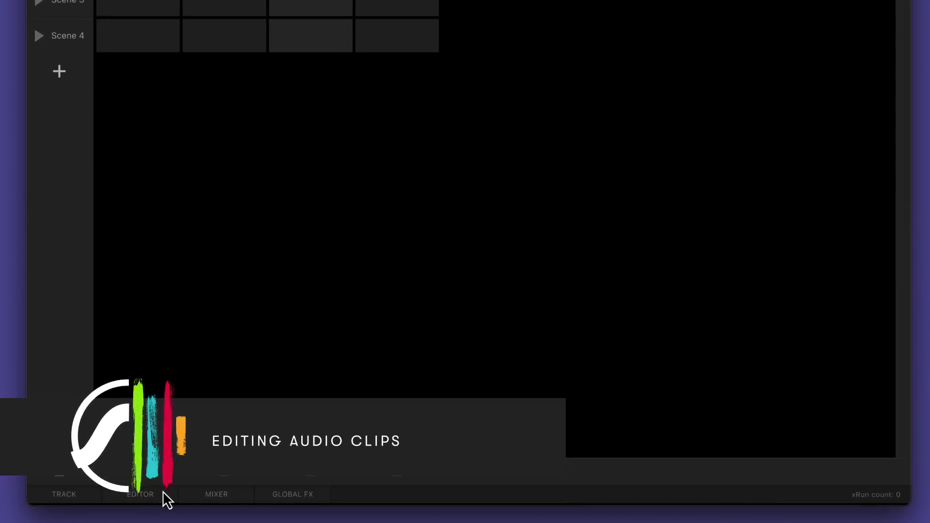
left_click(167, 495)
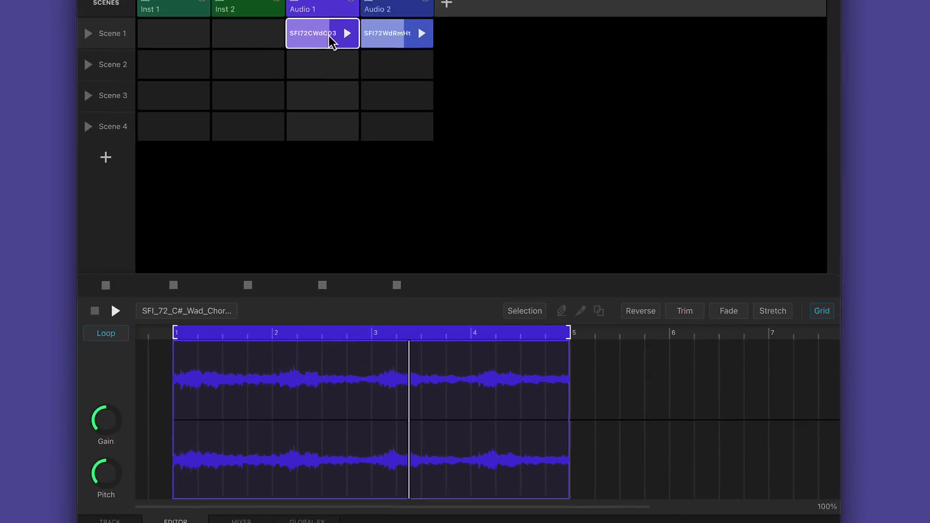
- Duplicate the chord clip into Scene 2 and select the copy for editing
right_click(350, 85)
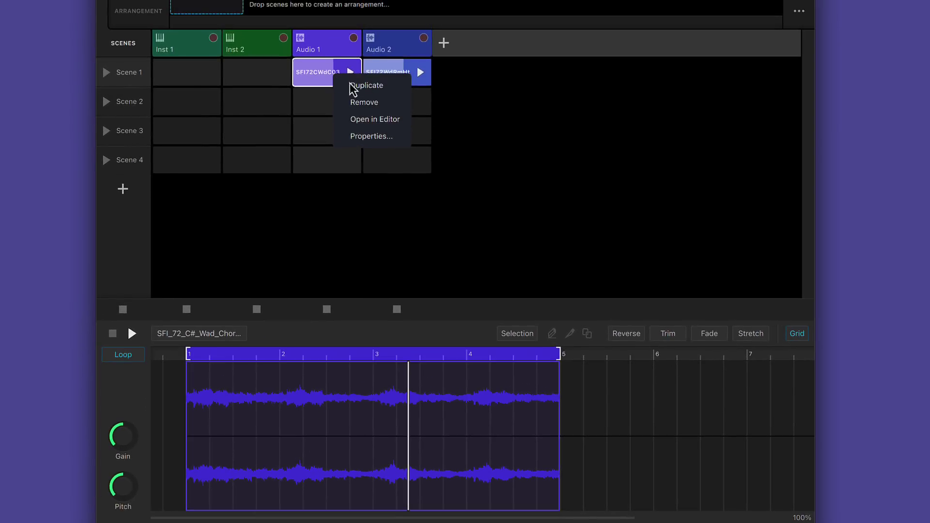
left_click(367, 86)
left_click(332, 102)
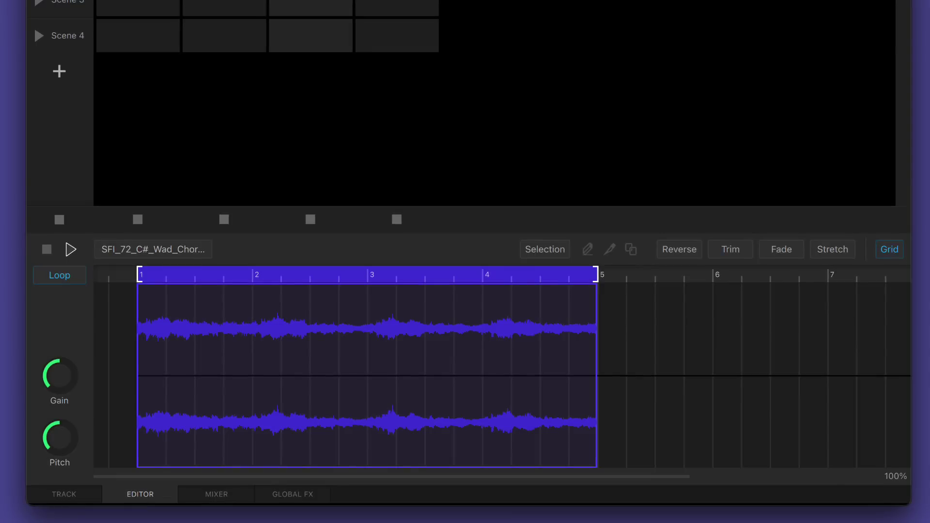
mouse_move(596, 281)
left_mouse_down()
mouse_move(379, 285)
mouse_move(603, 289)
left_mouse_up()
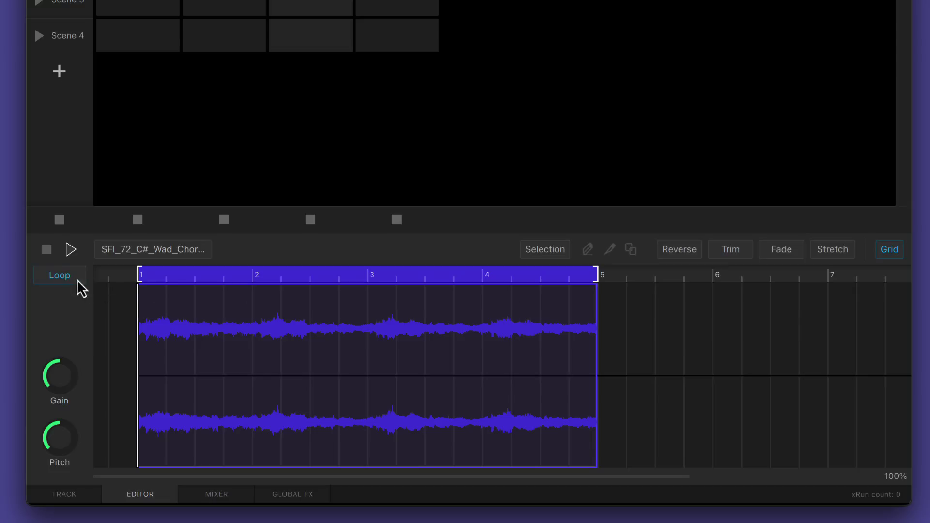
- Range-select bars 4–5 to split the clip at bar 4, trying and undoing erase and duplicate
left_click(555, 251)
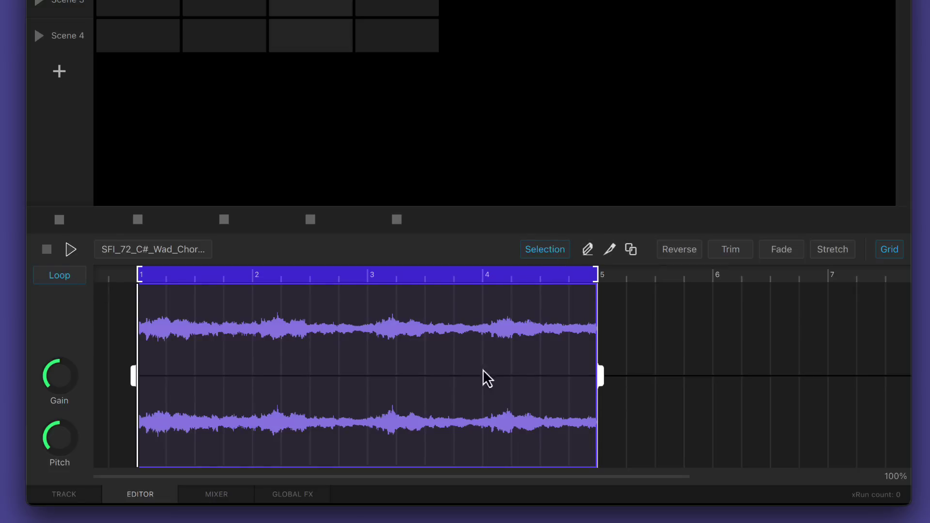
left_click_drag(139, 390, 479, 390)
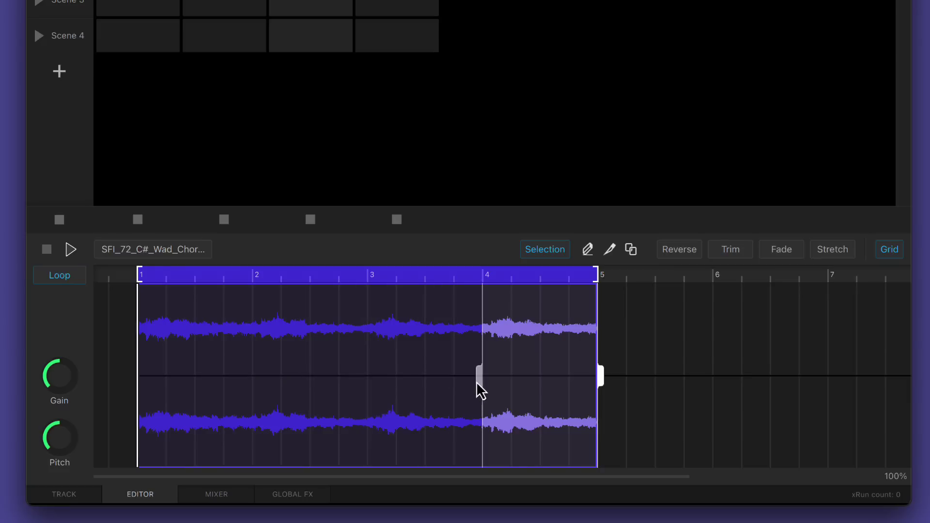
left_click(590, 249)
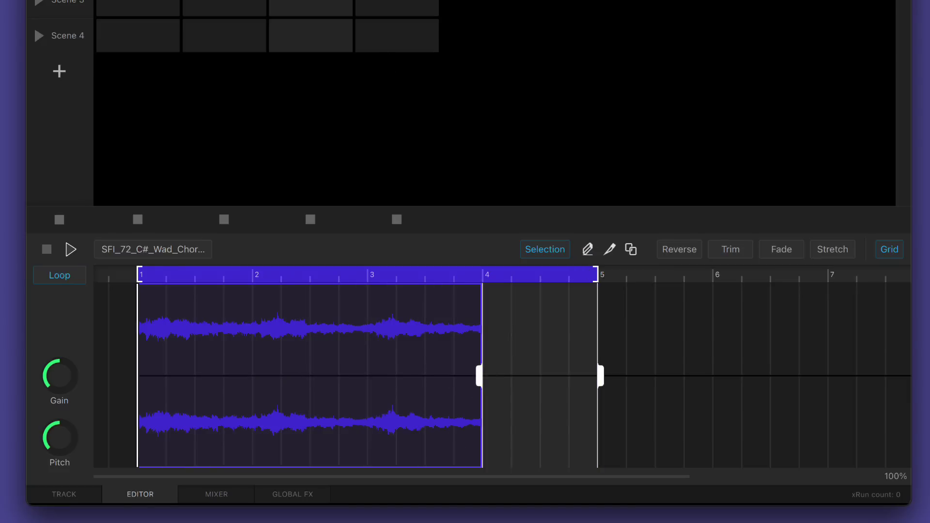
key("ctrl+z")
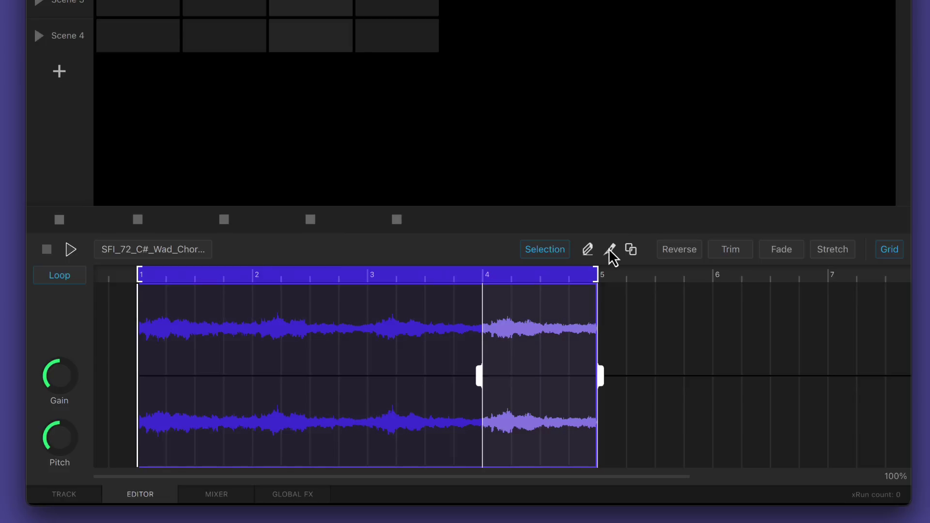
left_click(631, 250)
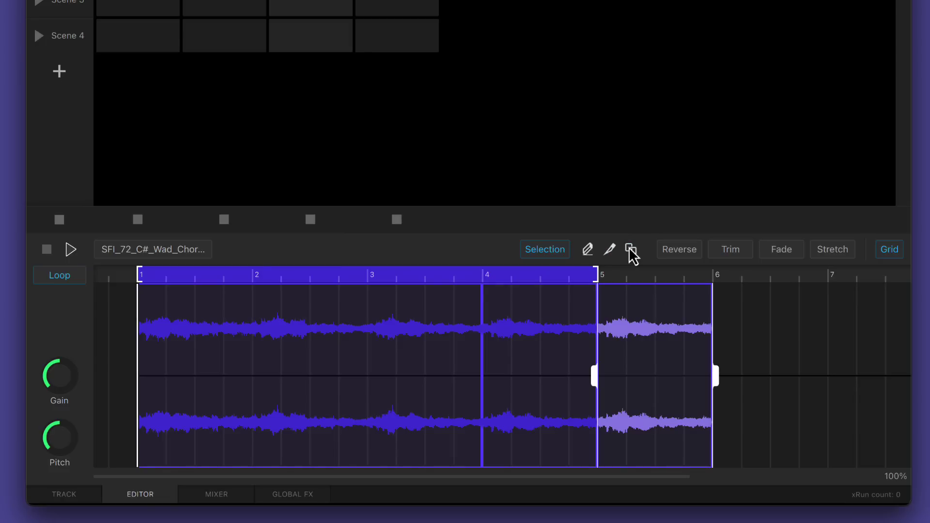
key("Delete")
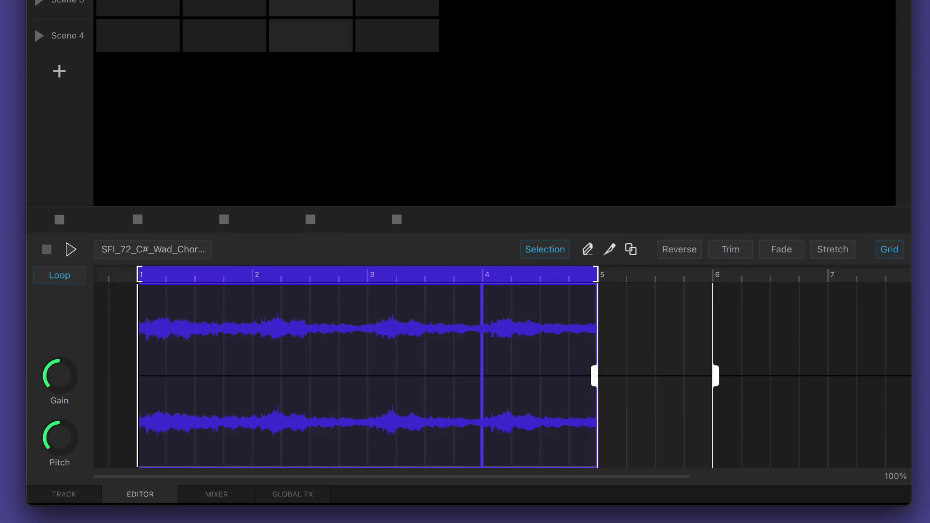
left_click(554, 250)
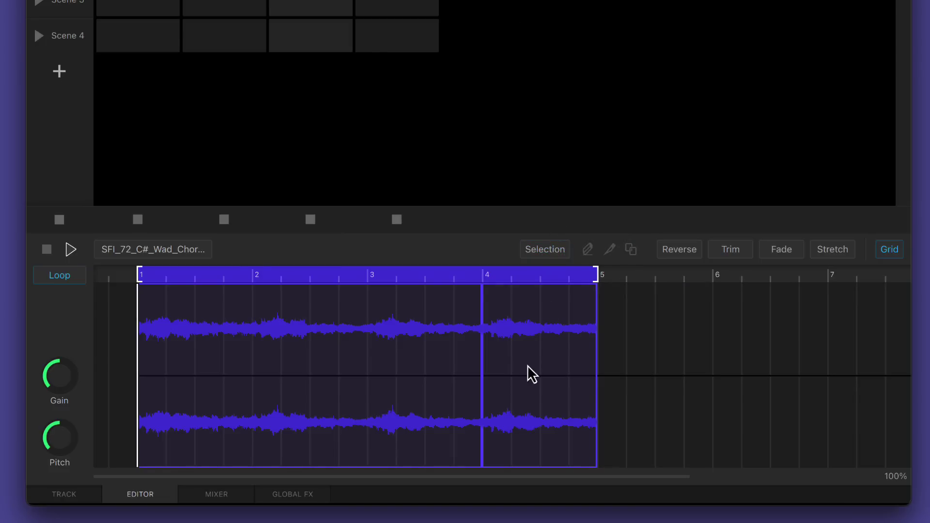
mouse_move(541, 380)
left_mouse_down()
mouse_move(665, 378)
mouse_move(531, 375)
left_mouse_up()
- Try reverse, trim, fade and time-stretch edits on the bar-4 section
left_click(680, 250)
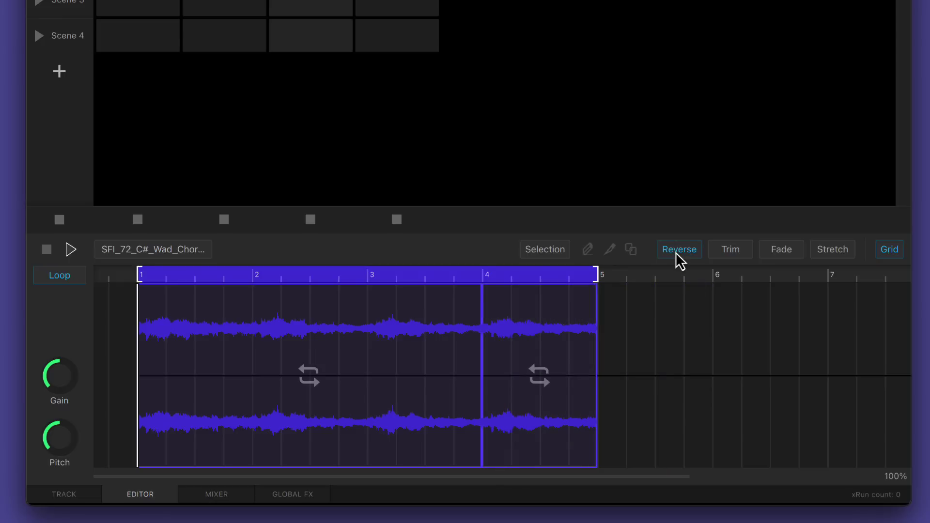
left_click(541, 381)
left_click(736, 251)
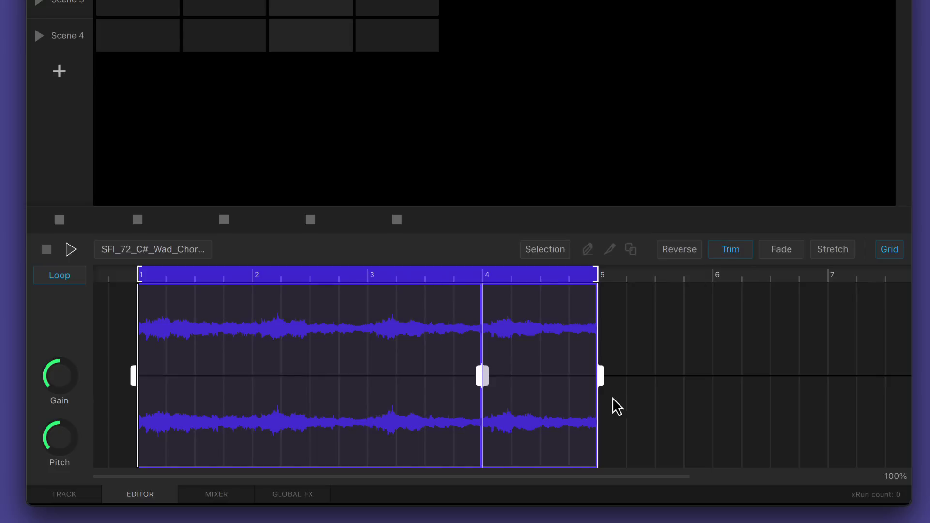
left_click(775, 250)
mouse_move(600, 292)
left_mouse_down()
mouse_move(584, 301)
mouse_move(597, 301)
left_mouse_up()
left_click(833, 250)
left_click_drag(602, 379, 602, 328)
left_click(849, 255)
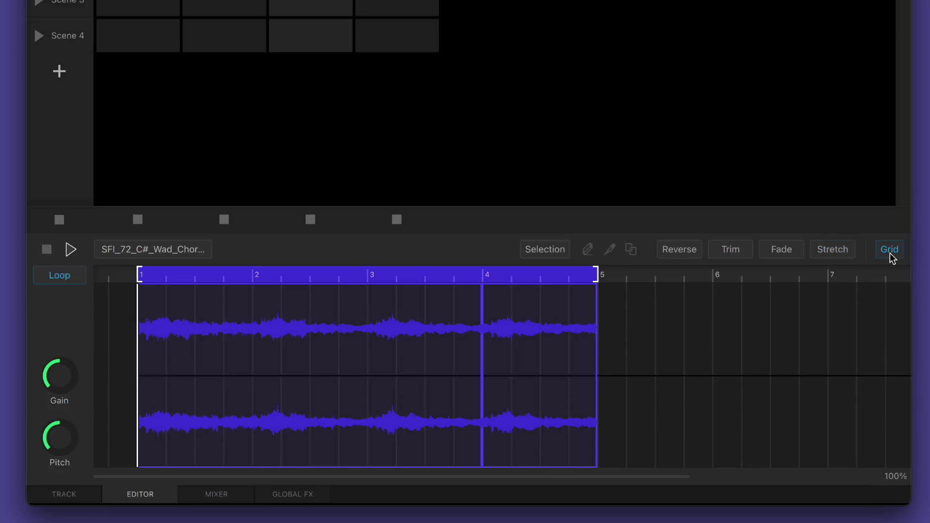
- Raise gain to about 4.2 dB, shorten the loop to around bar 2, and pitch up 3 semitones
left_click_drag(58, 384, 61, 378)
key("space")
left_click_drag(139, 276, 200, 281)
left_click_drag(600, 285, 260, 285)
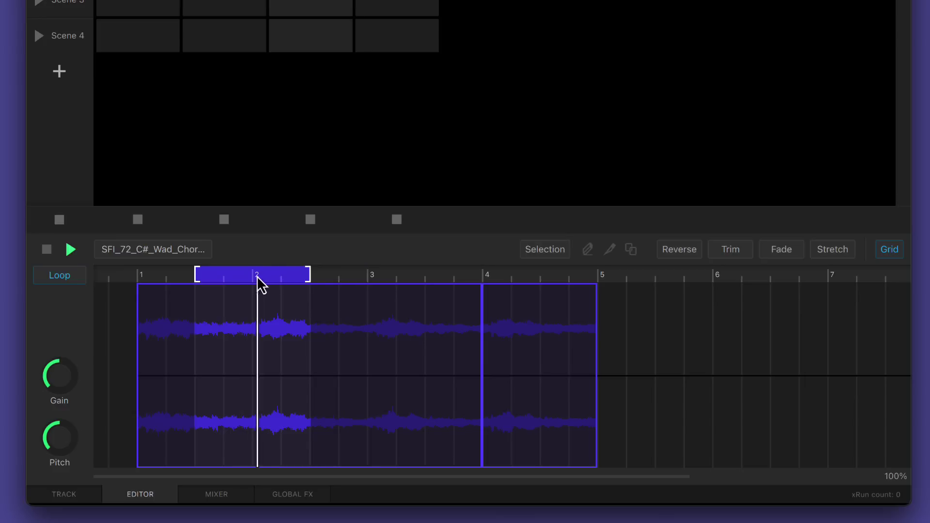
left_click_drag(62, 442, 62, 434)
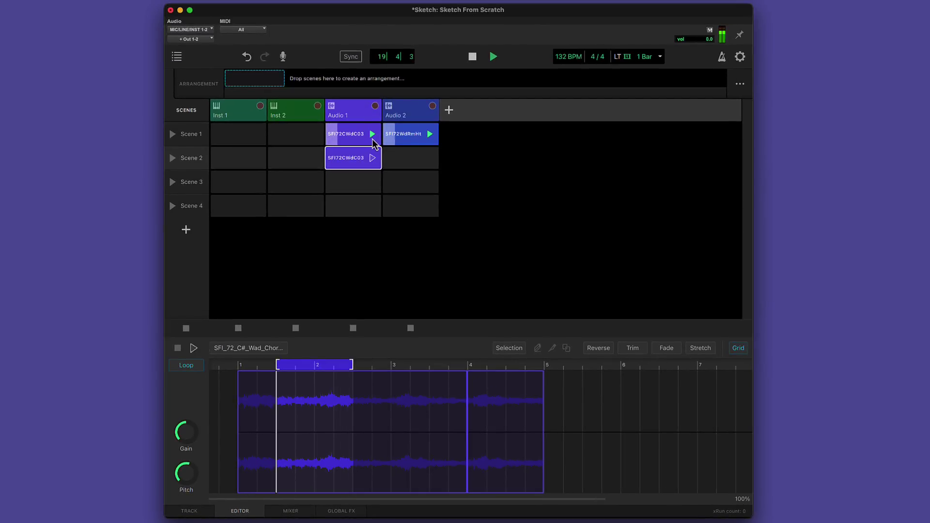
- Play the Scene 2 then Scene 1 Audio 1 clips, stop playback, and select the Inst 1 and Inst 2 tracks
left_click(372, 158)
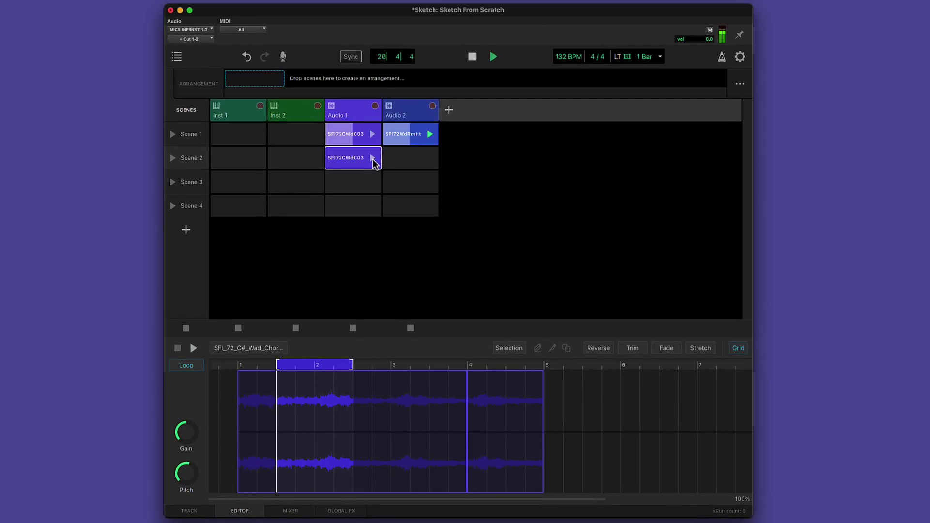
left_click(373, 134)
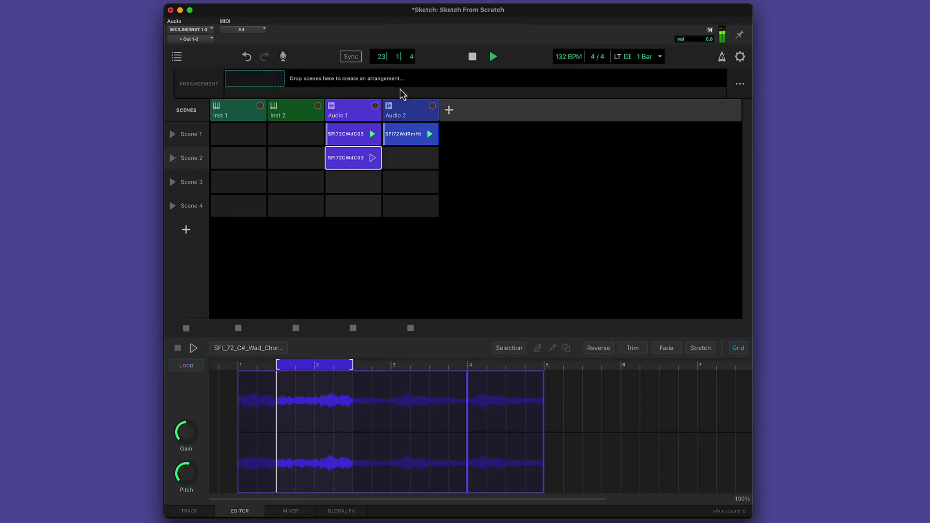
left_click(473, 57)
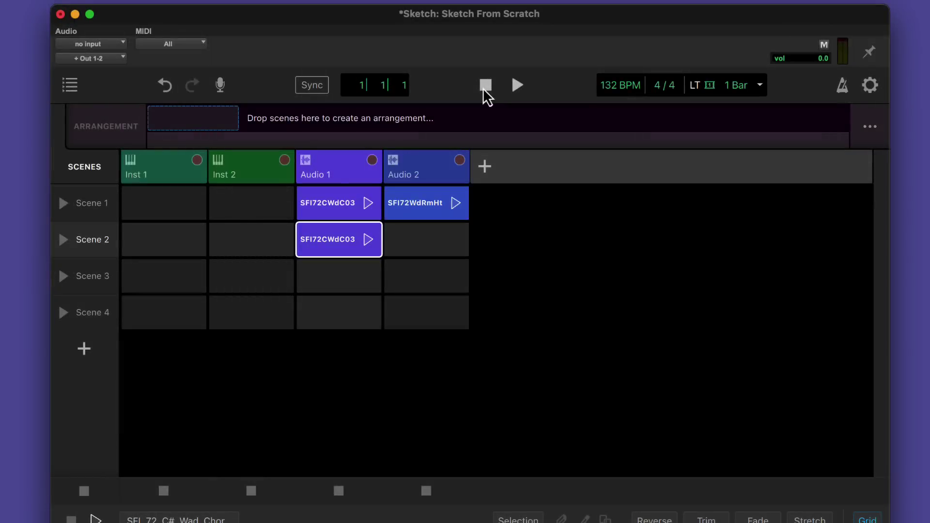
left_click(161, 175)
left_click(257, 174)
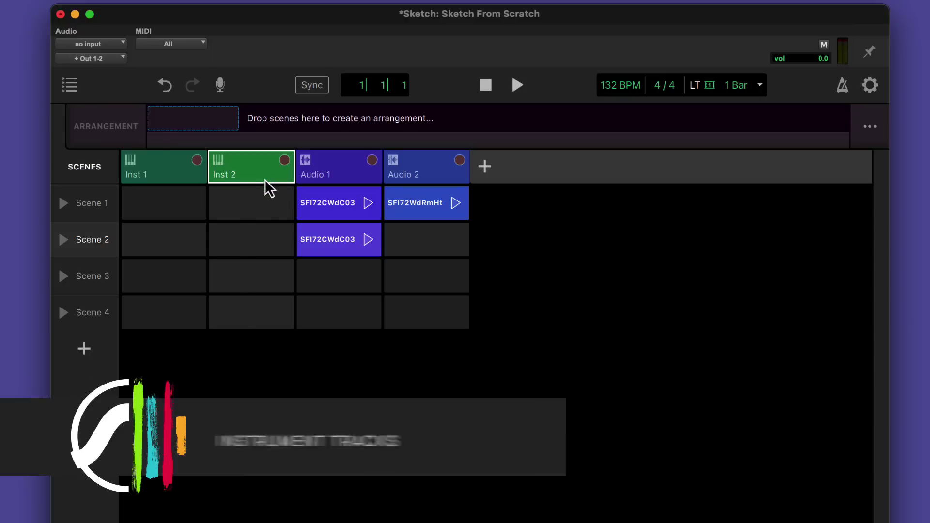
- On Inst 1, try the SynthCell instrument, then switch back to PlayCell
left_click(161, 173)
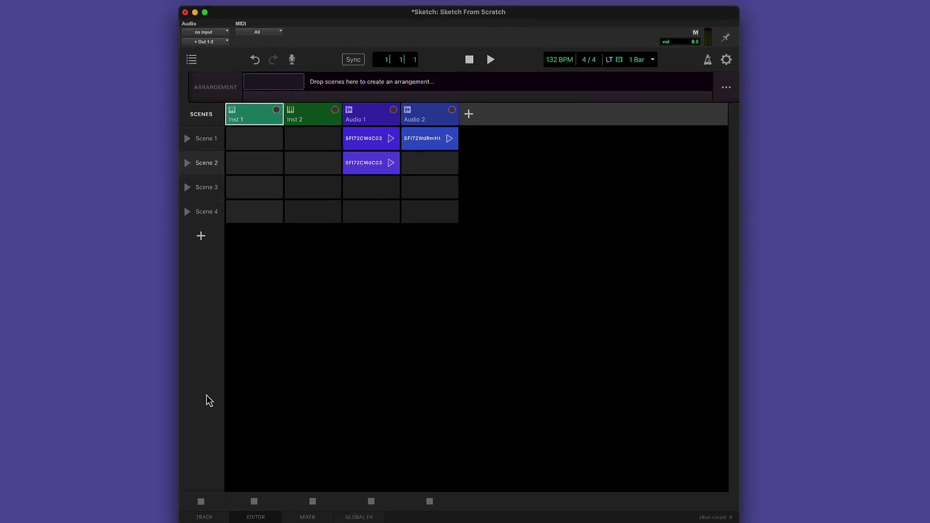
left_click(219, 514)
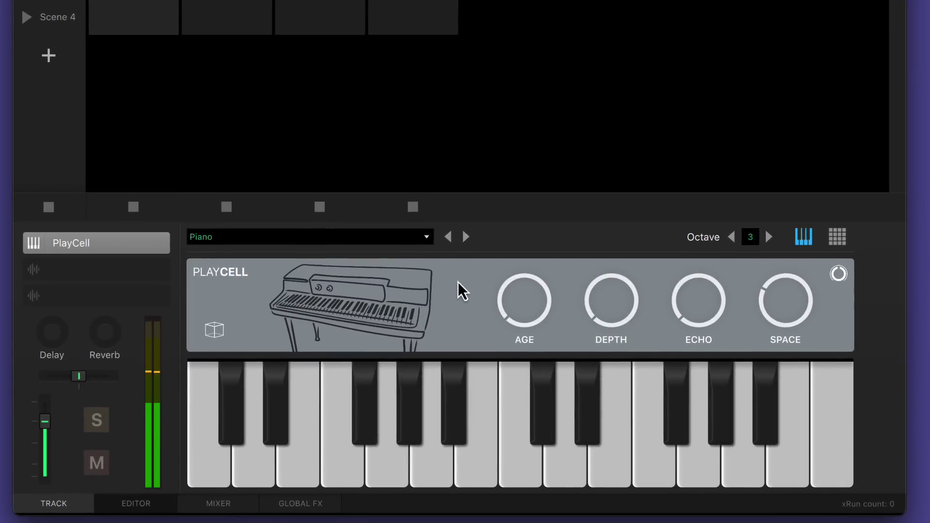
left_click(31, 242)
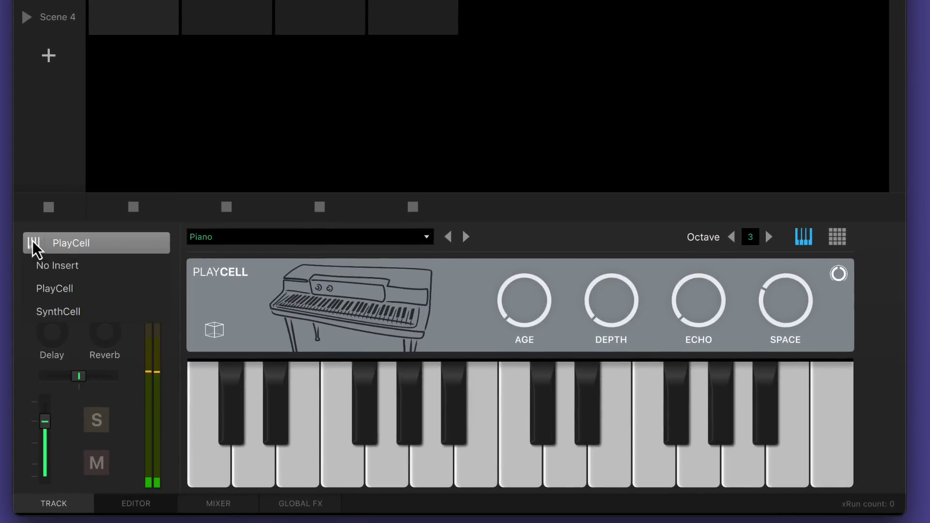
left_click(71, 316)
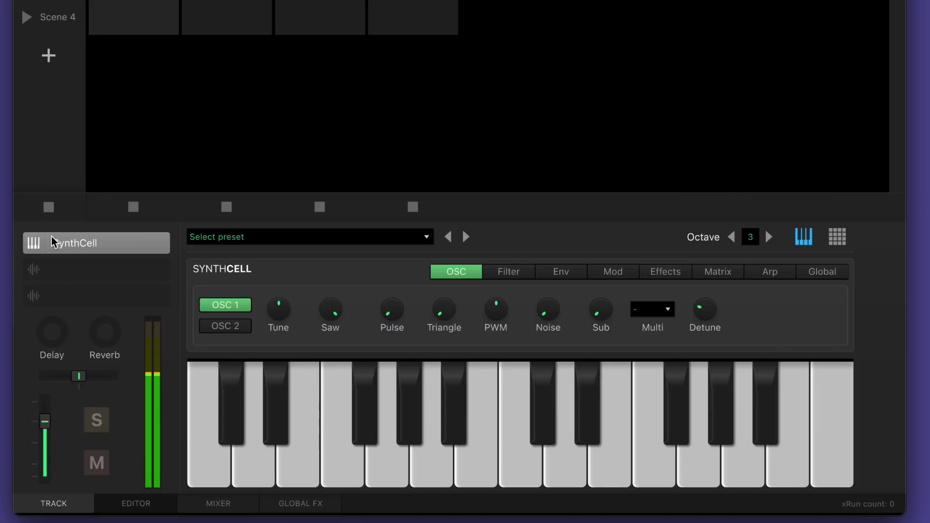
left_click(39, 242)
left_click(60, 291)
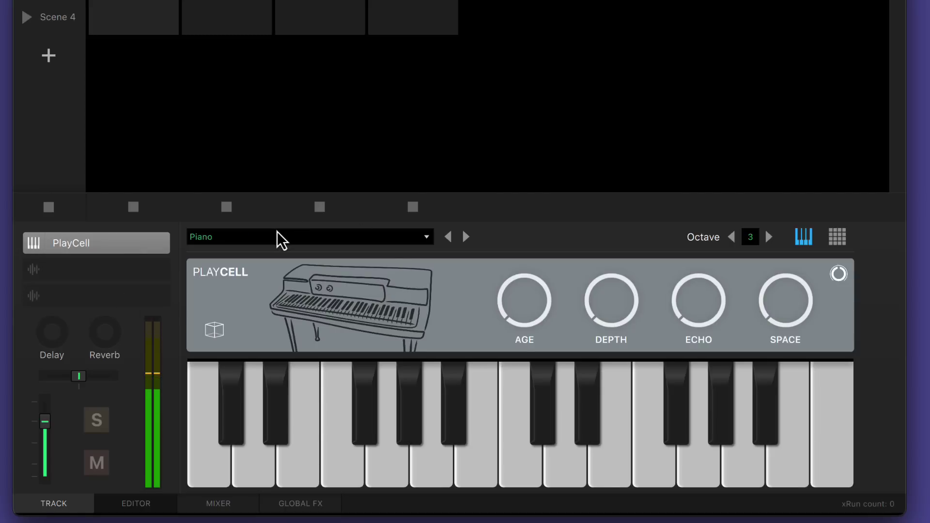
- Audition the Electric Bass preset, then load Big Mini Lead with DEPTH and SPACE turned up
left_click(304, 238)
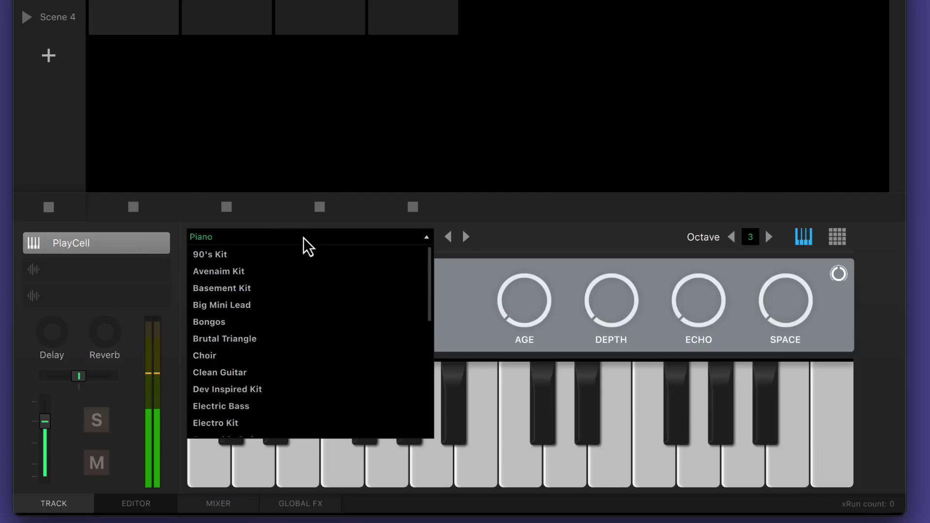
left_click(254, 407)
left_click(254, 404)
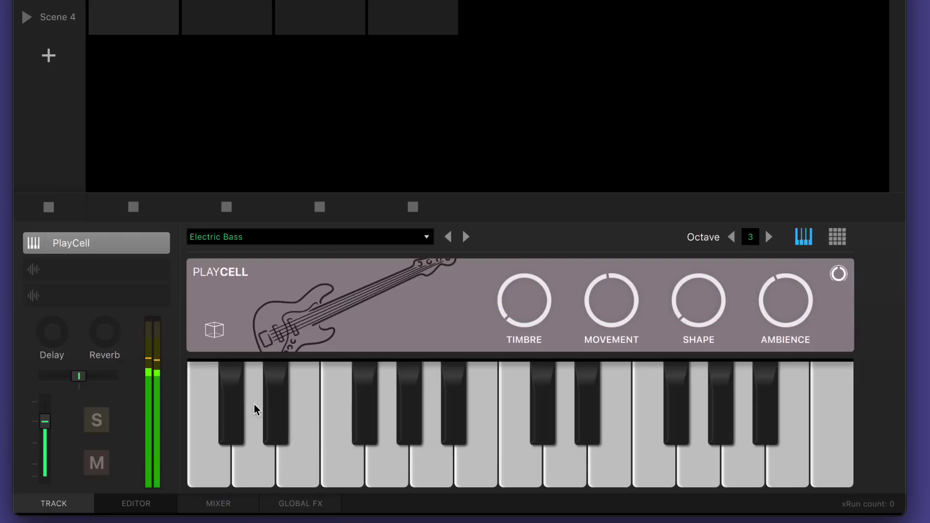
left_click(240, 240)
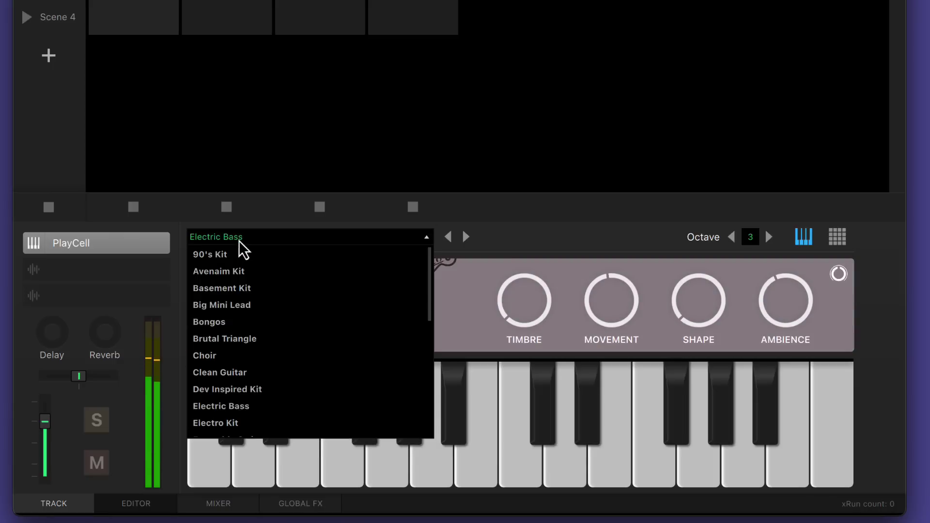
left_click(260, 306)
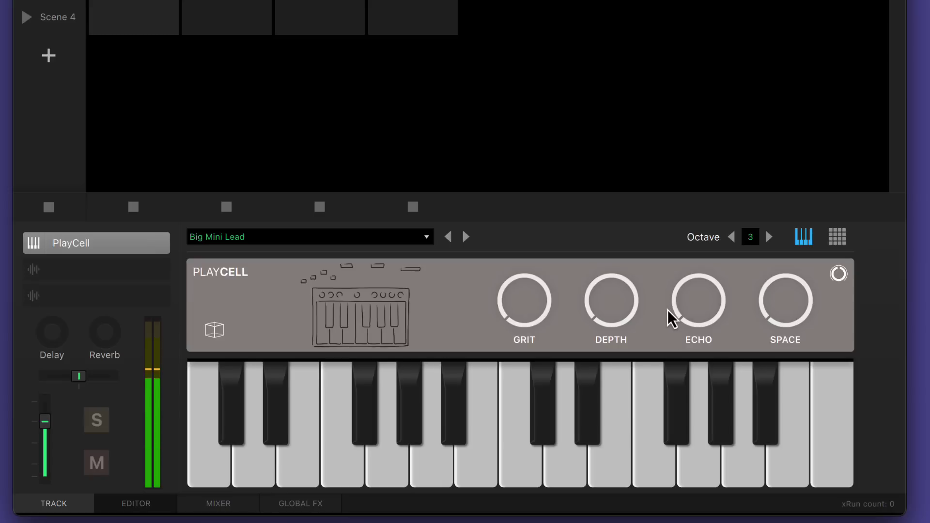
left_click_drag(630, 318, 615, 246)
left_click_drag(797, 318, 799, 235)
- Randomize the four sound controls and lower the filter frequency to about 16%
left_click(215, 332)
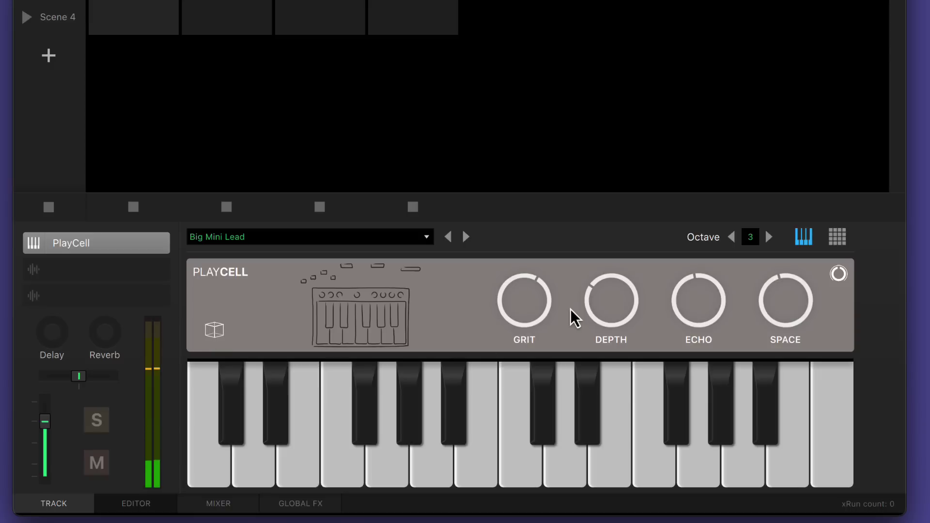
left_click(839, 275)
mouse_move(575, 316)
left_mouse_down()
mouse_move(575, 369)
mouse_move(563, 316)
left_mouse_up()
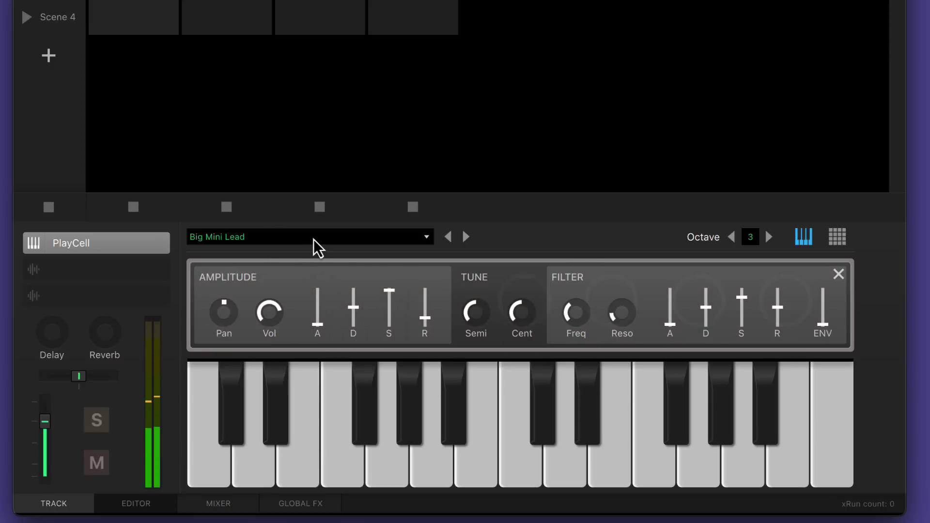
left_click(838, 275)
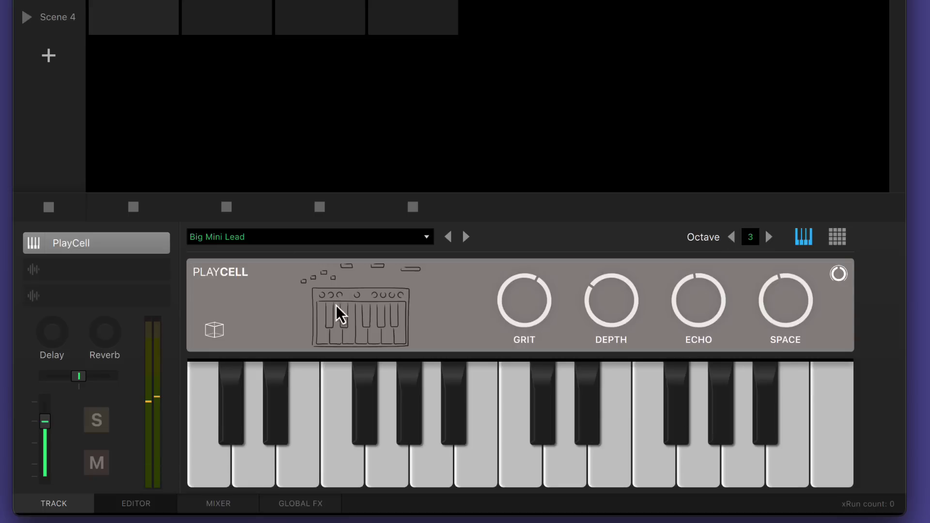
- Load the Mod Perc Kit preset and tap several pads to hear the percussion
left_click(238, 236)
scroll(263, 362, "down", 10)
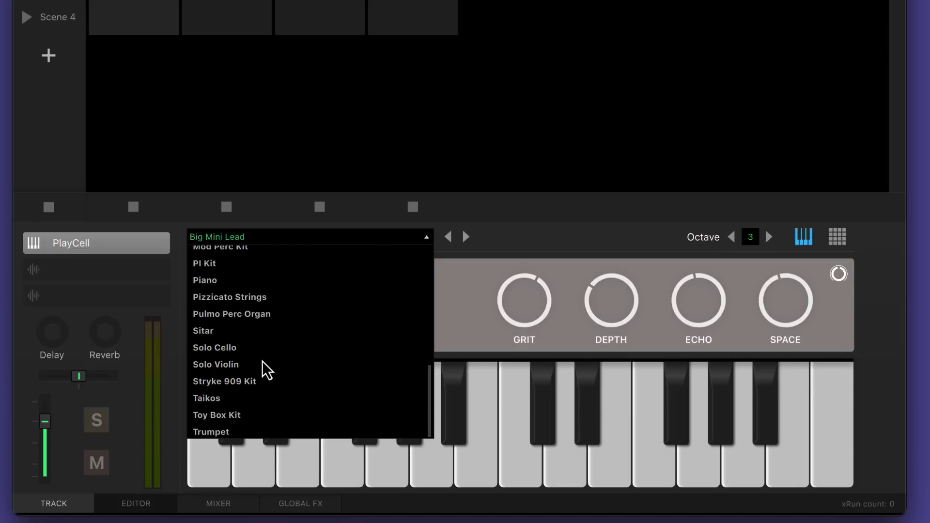
scroll(262, 362, "up", 3)
left_click(227, 308)
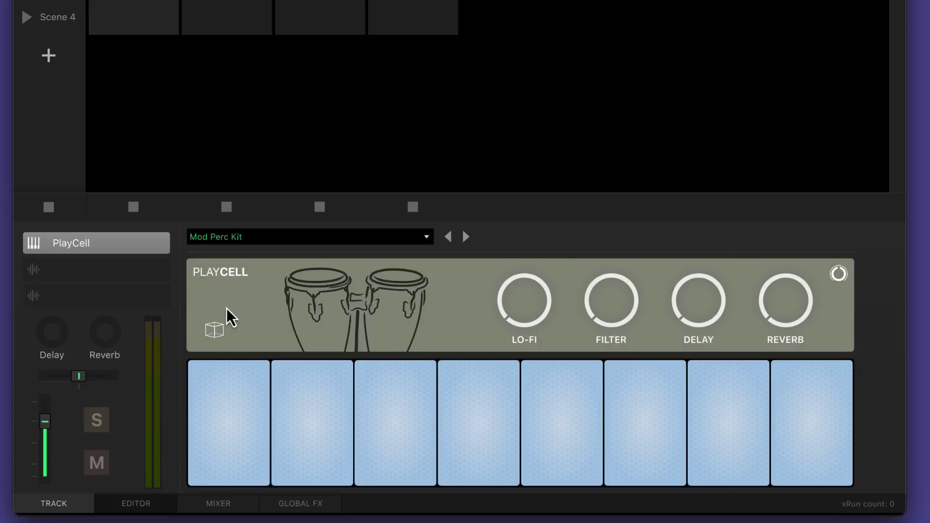
left_click(320, 411)
left_click(576, 403)
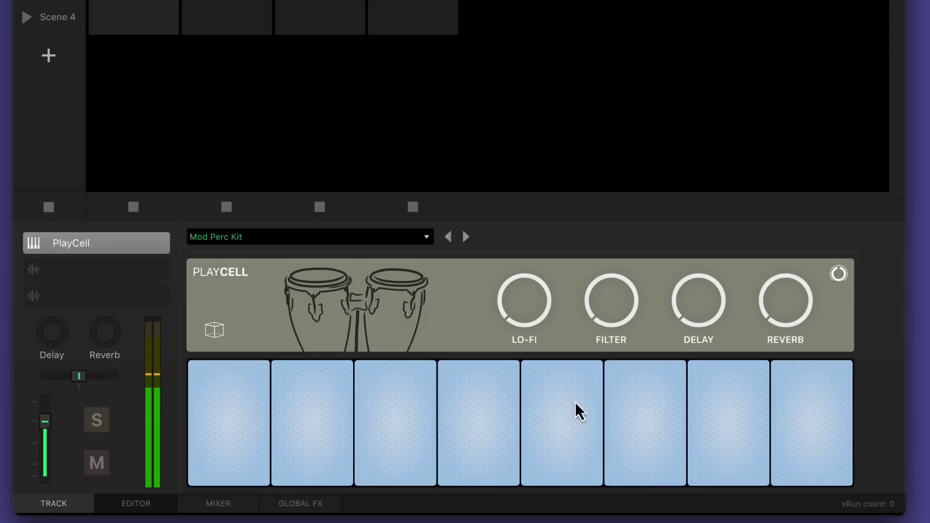
left_click(242, 405)
left_click(308, 394)
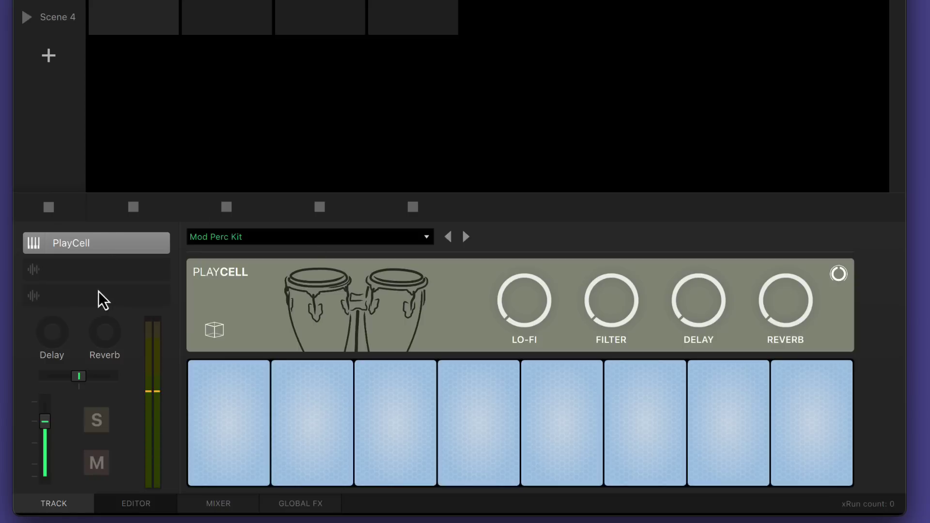
- Insert Saturation after PlayCell on Inst 1, raising drive to midway and reducing density
left_click(36, 271)
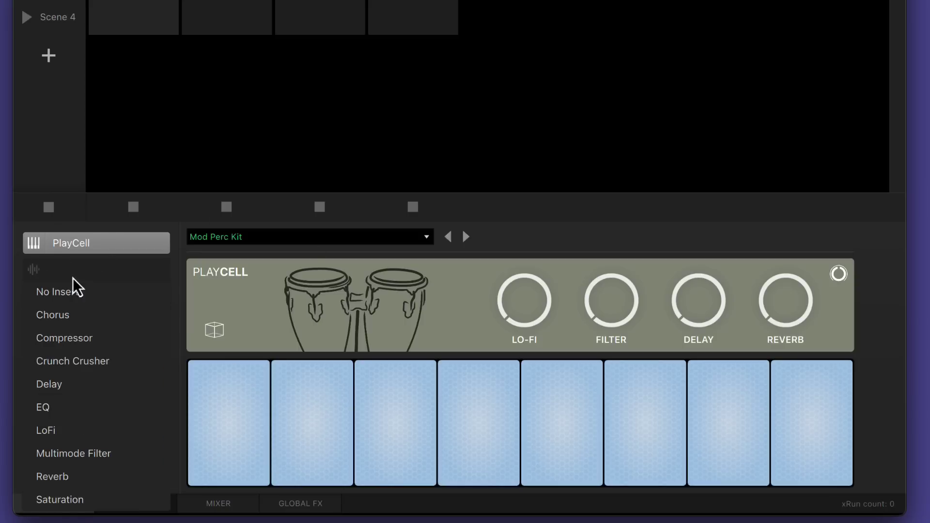
left_click(82, 500)
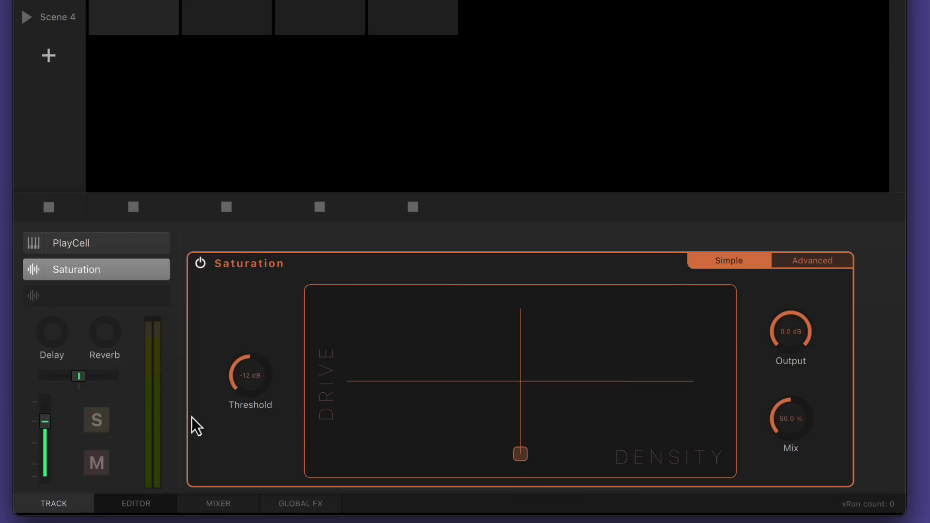
left_click_drag(510, 426, 447, 377)
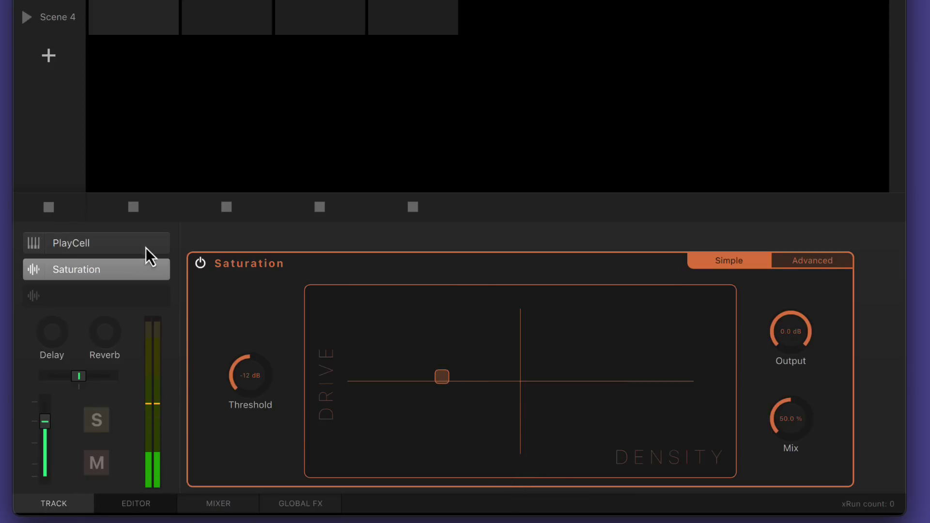
left_click(130, 247)
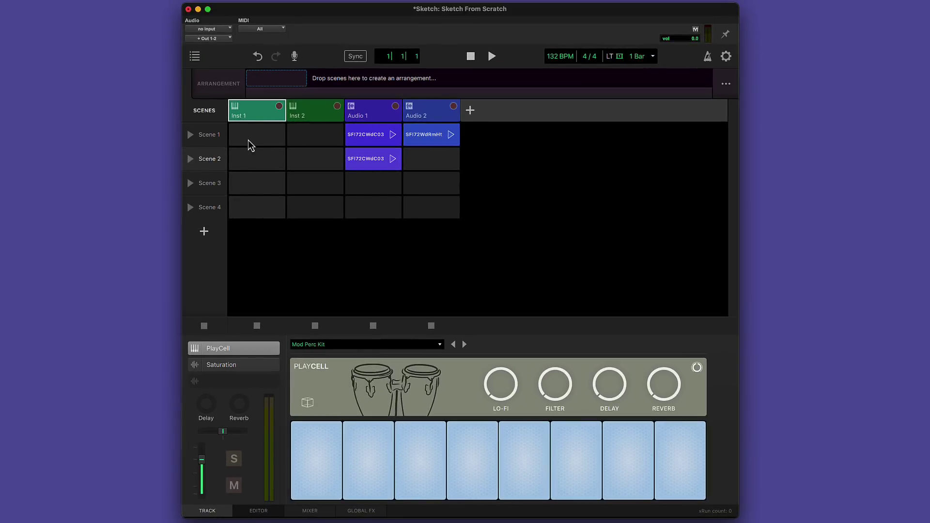
- Arm Inst 1, record a pad performance into its Scene 1 slot while Scene 1 plays, then open the clip
left_click(311, 440)
left_click(279, 107)
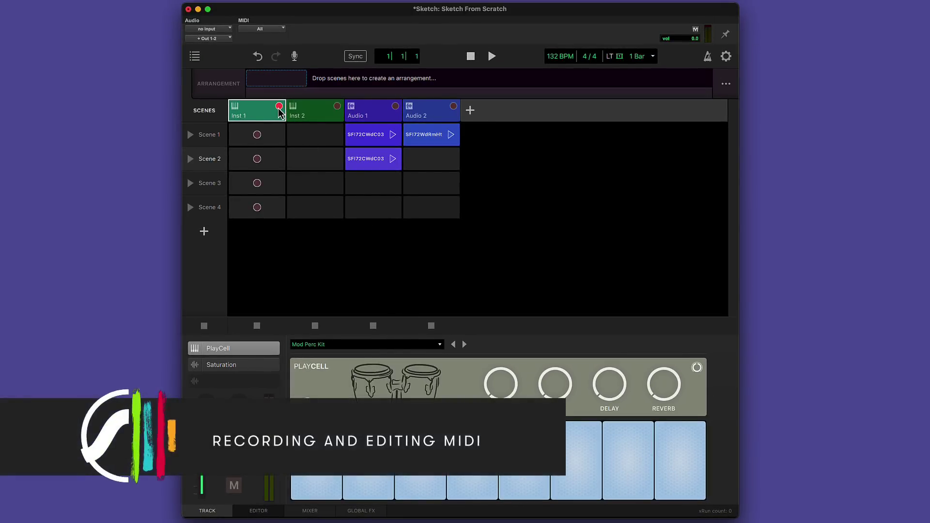
left_click(258, 140)
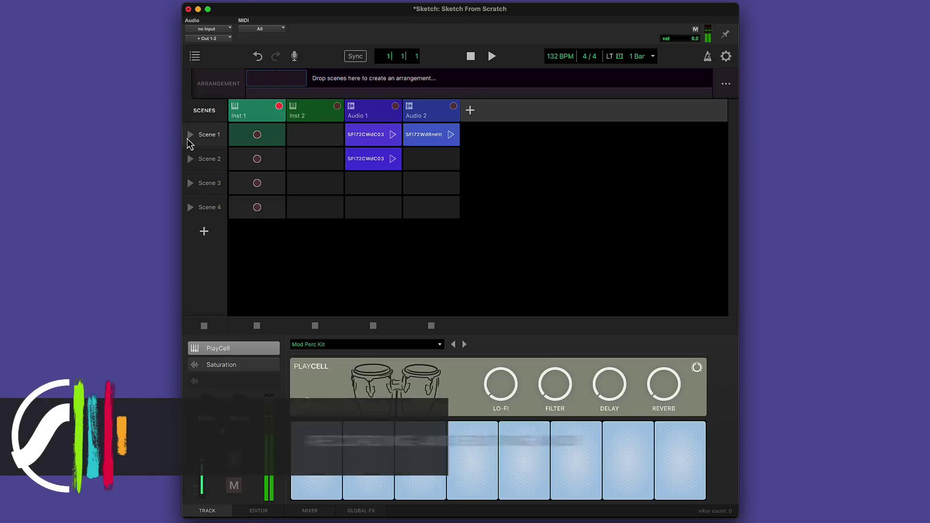
left_click(190, 136)
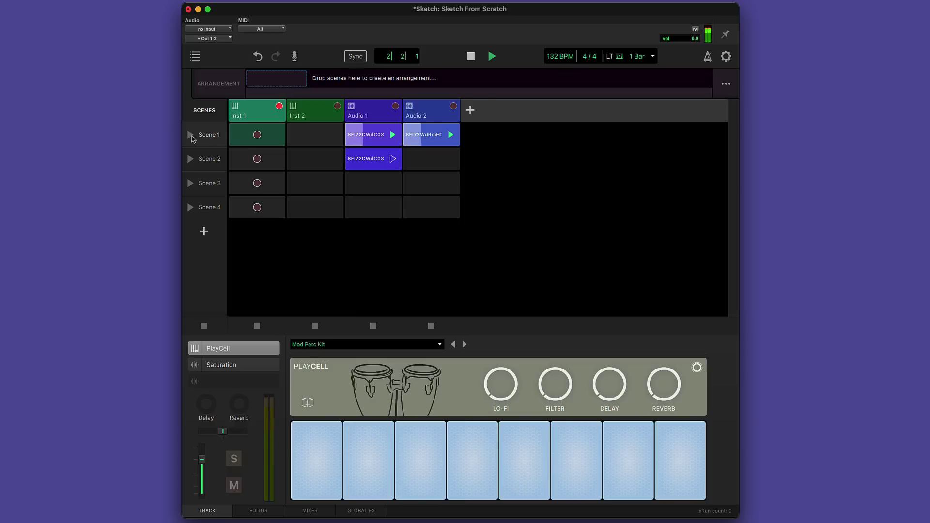
left_click(264, 145)
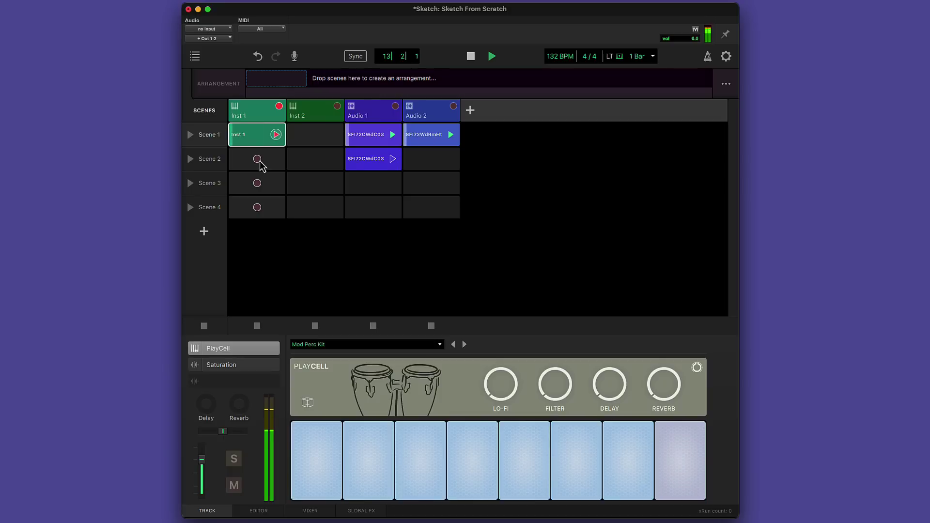
left_click(471, 58)
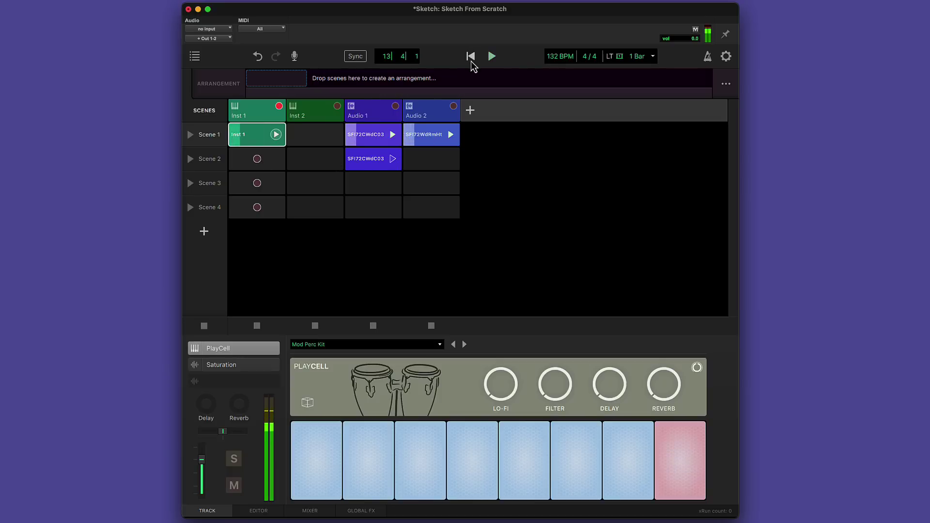
double_click(267, 140)
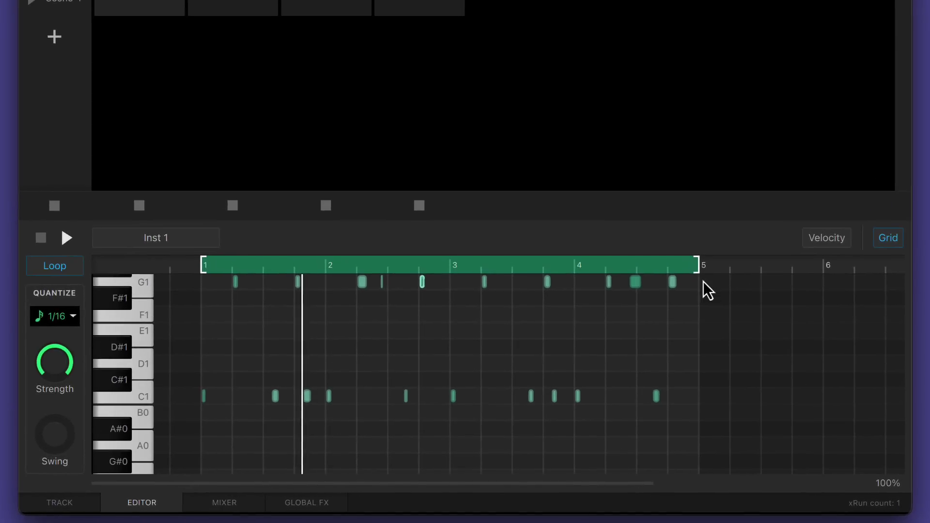
- Adjust the clip's loop length and set swing to 0 with quantize strength back at 100%
mouse_move(696, 272)
left_mouse_down()
mouse_move(802, 278)
mouse_move(563, 277)
mouse_move(700, 279)
left_mouse_up()
left_click_drag(55, 362, 65, 441)
left_click_drag(60, 370, 60, 325)
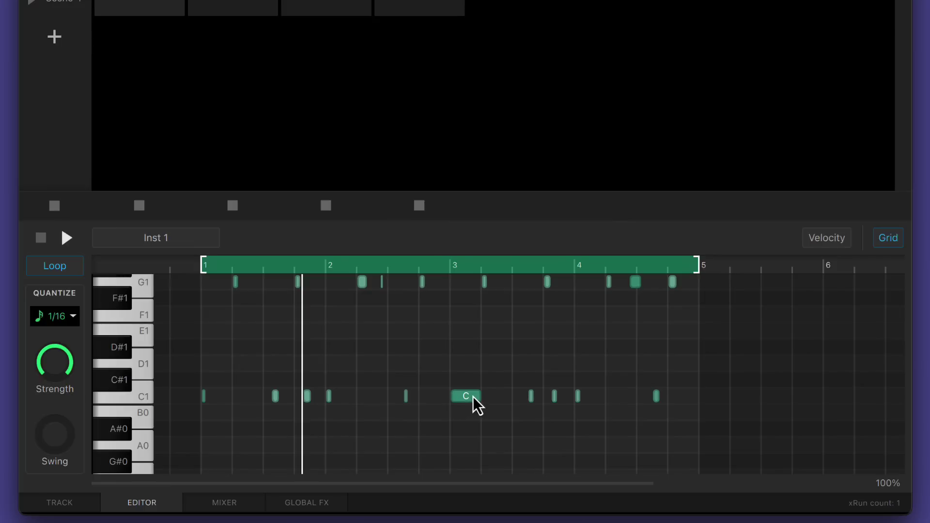
scroll(460, 356, "up", 2)
scroll(460, 355, "down", 2)
scroll(445, 347, "up", 3)
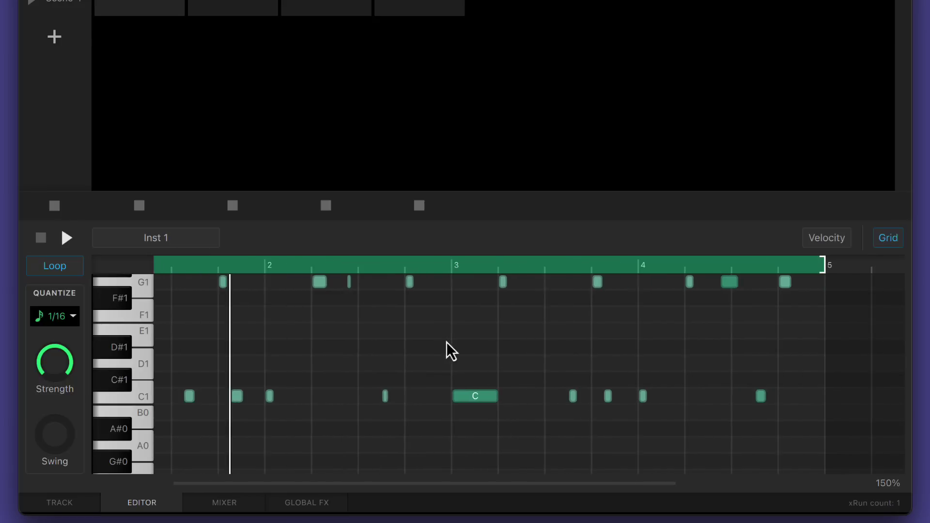
scroll(447, 343, "up", 10)
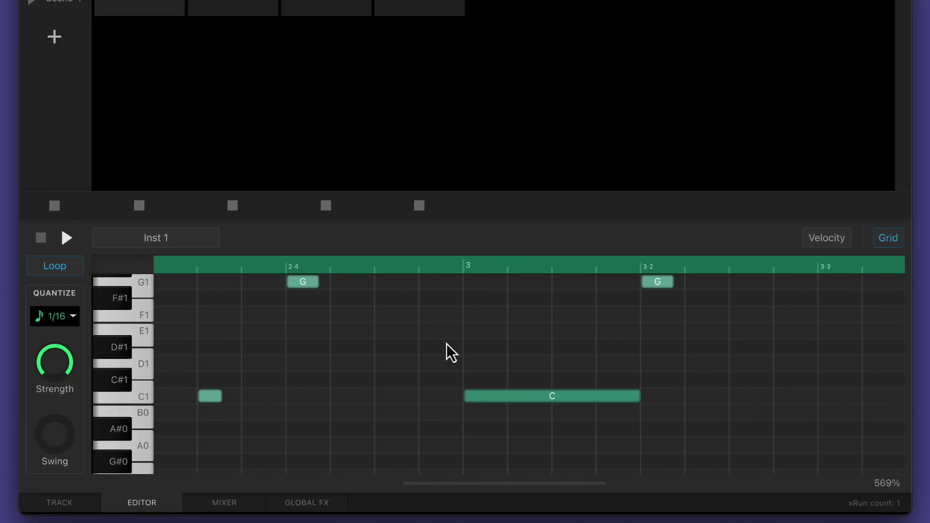
scroll(446, 344, "down", 8)
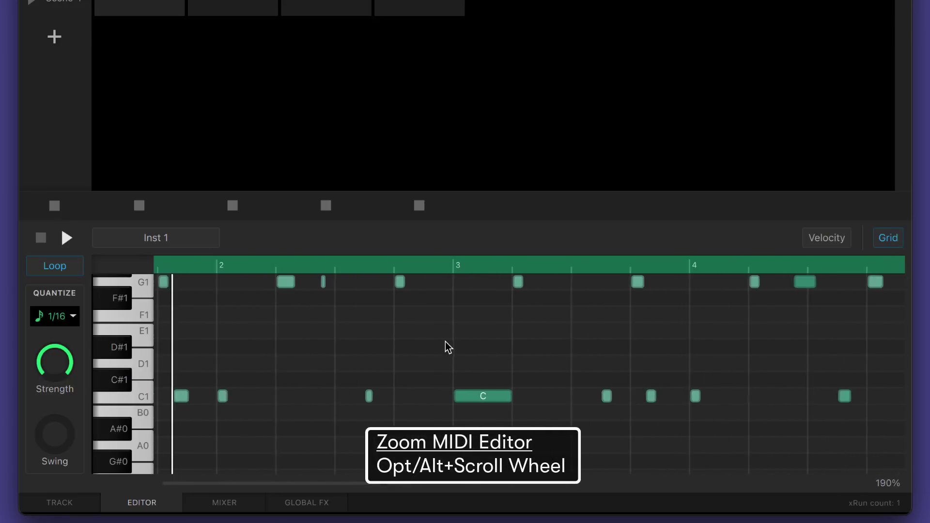
scroll(448, 347, "up", 3)
- Extend the C note to end at beat 3.2 and raise its velocity from 64 to 85
mouse_move(491, 398)
left_mouse_down()
mouse_move(497, 341)
mouse_move(493, 419)
mouse_move(494, 401)
mouse_move(567, 400)
mouse_move(397, 398)
mouse_move(530, 398)
mouse_move(482, 403)
left_mouse_up()
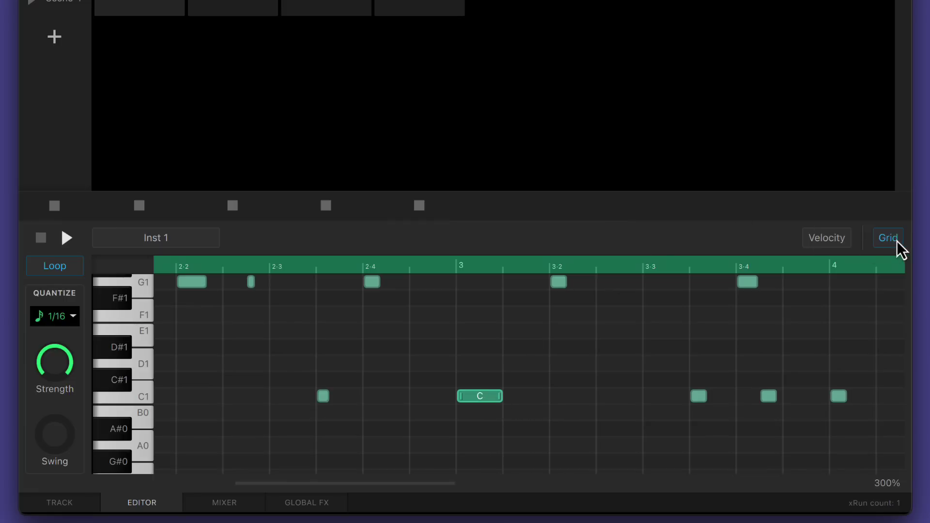
left_click_drag(502, 397, 480, 409)
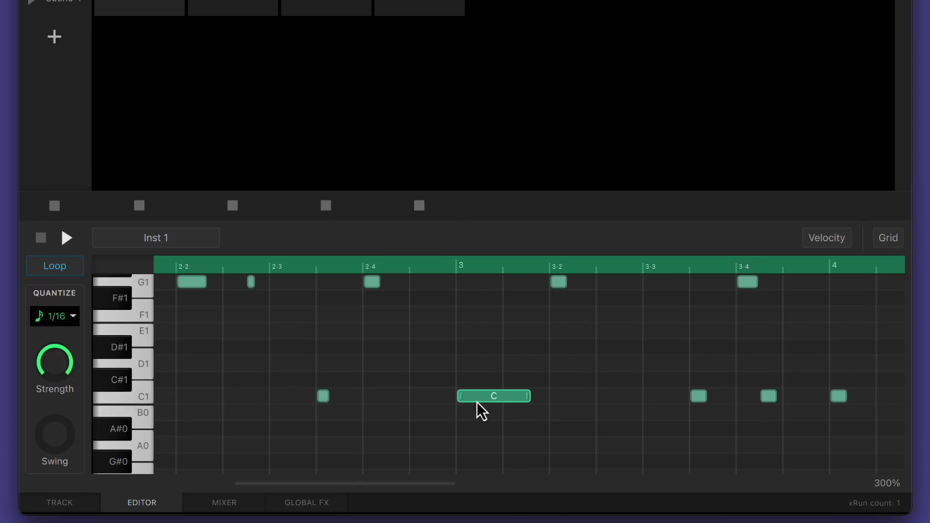
left_click(827, 240)
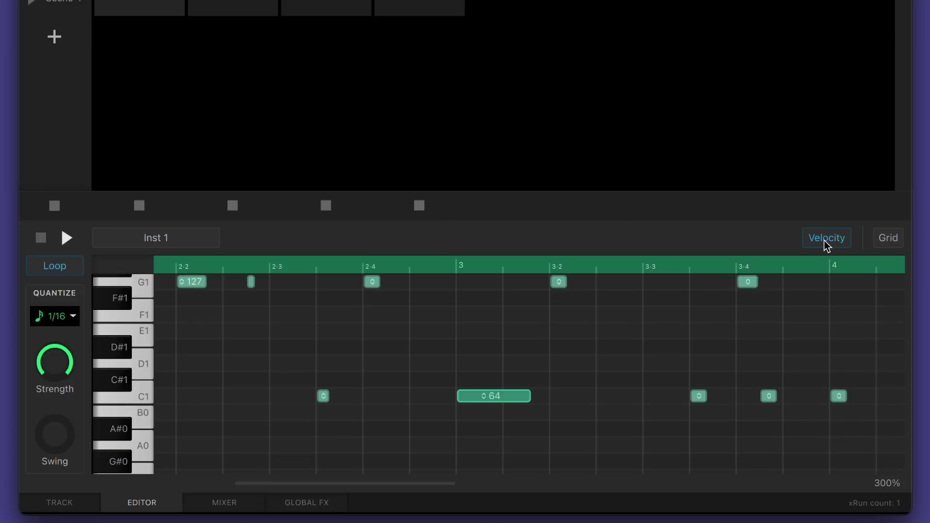
left_click_drag(473, 404, 501, 345)
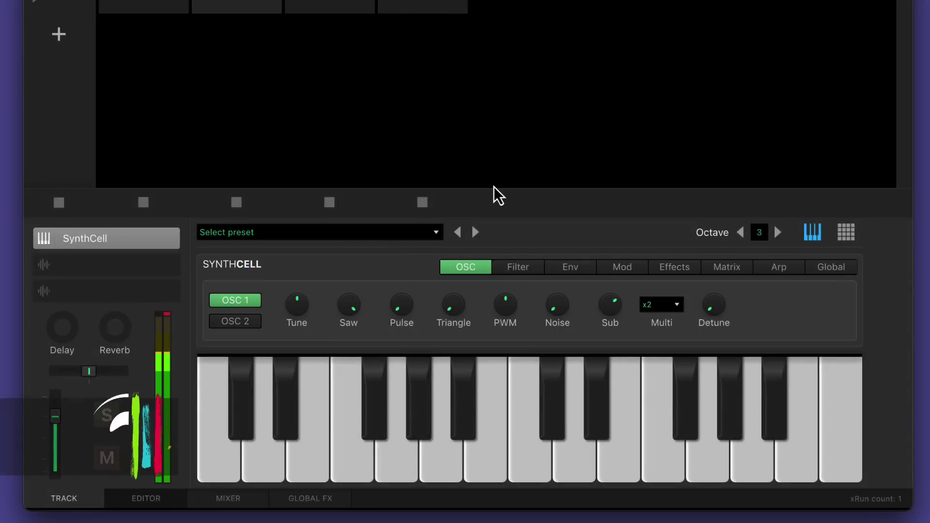
- Set SynthCell detune to ~31%, cutoff to 4.28 kHz, LFO-to-cutoff amount +9.49, and resonance slightly higher
left_click_drag(711, 313, 717, 261)
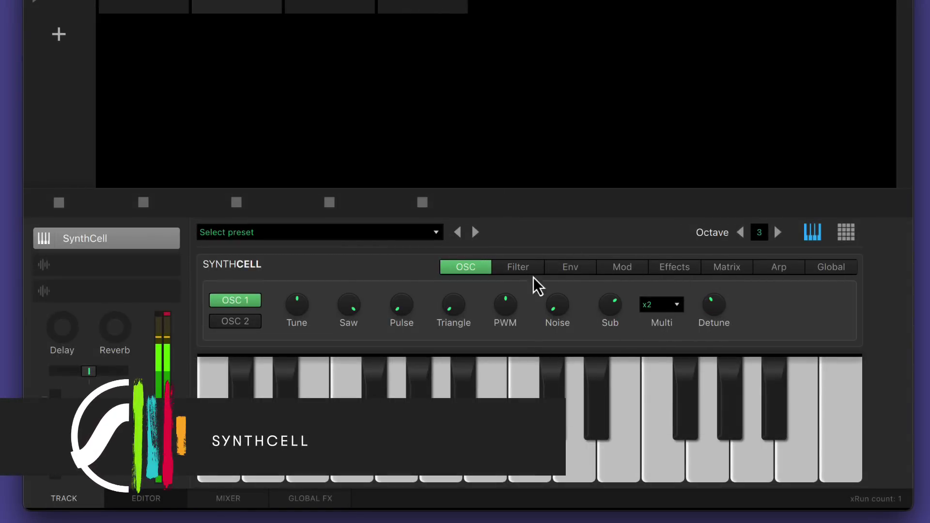
left_click(521, 269)
left_click_drag(422, 303, 421, 335)
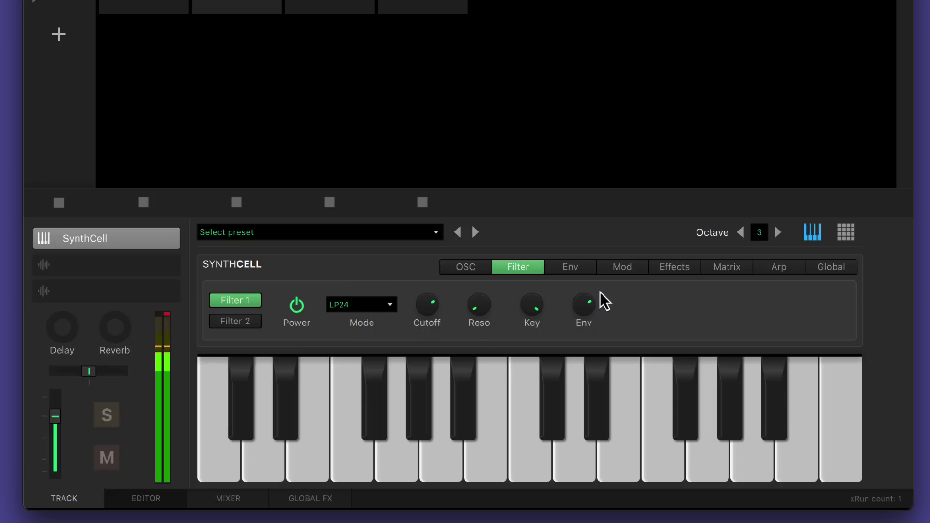
left_click(657, 271)
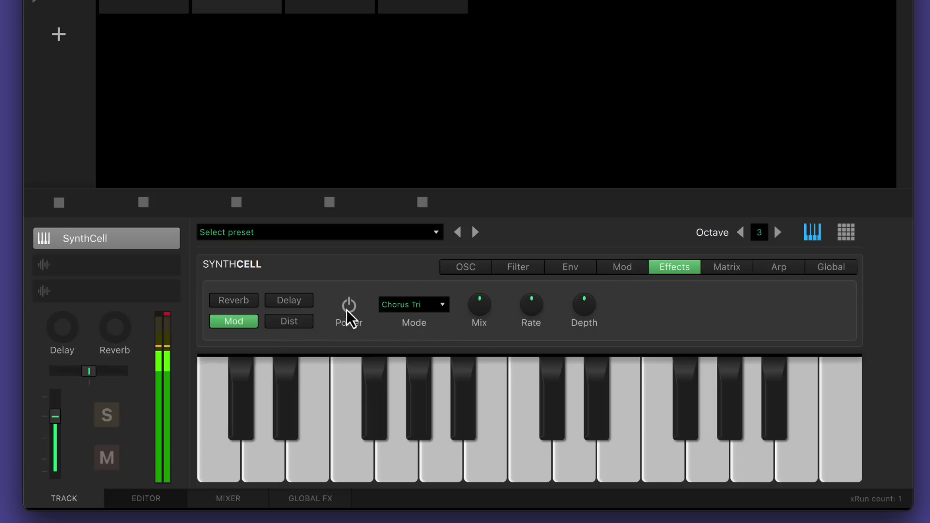
left_click(726, 267)
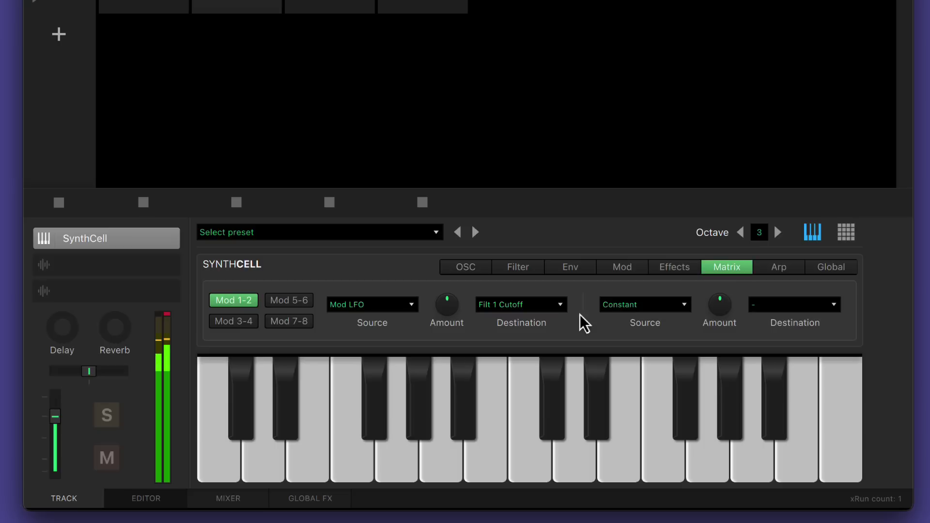
left_click_drag(449, 313, 425, 323)
left_click(513, 270)
mouse_move(489, 301)
left_mouse_down()
mouse_move(490, 287)
mouse_move(499, 301)
left_mouse_up()
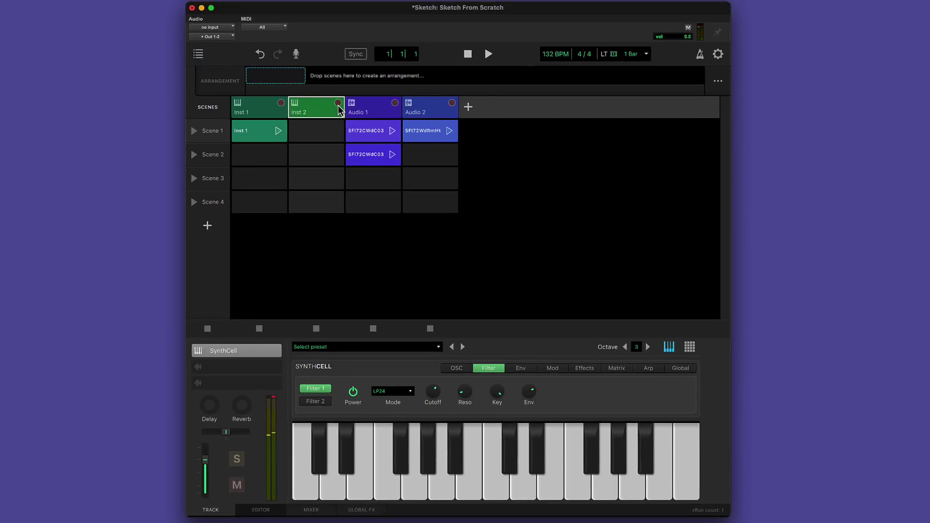
- Arm Inst 2 and record clips into its Scene 1 and Scene 2 slots while the scenes play, then stop
left_click(338, 103)
left_click(310, 131)
left_click(193, 135)
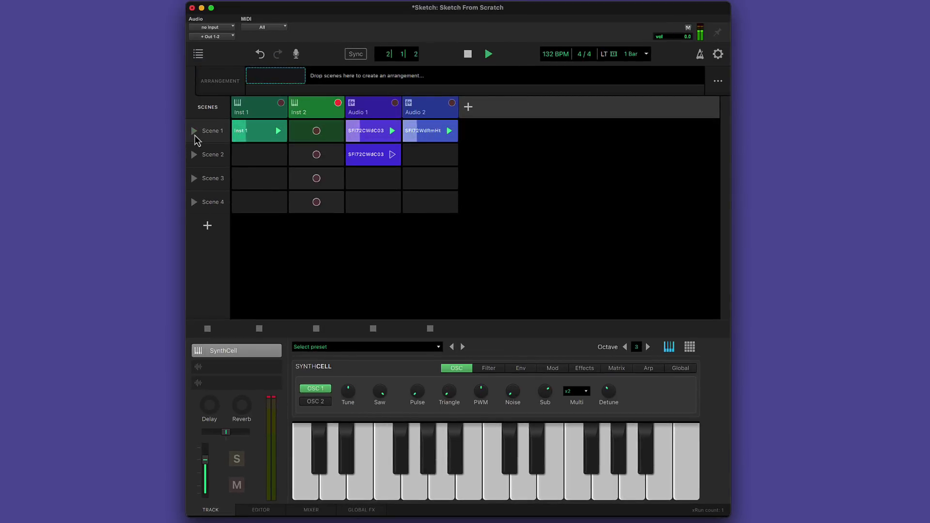
left_click(317, 133)
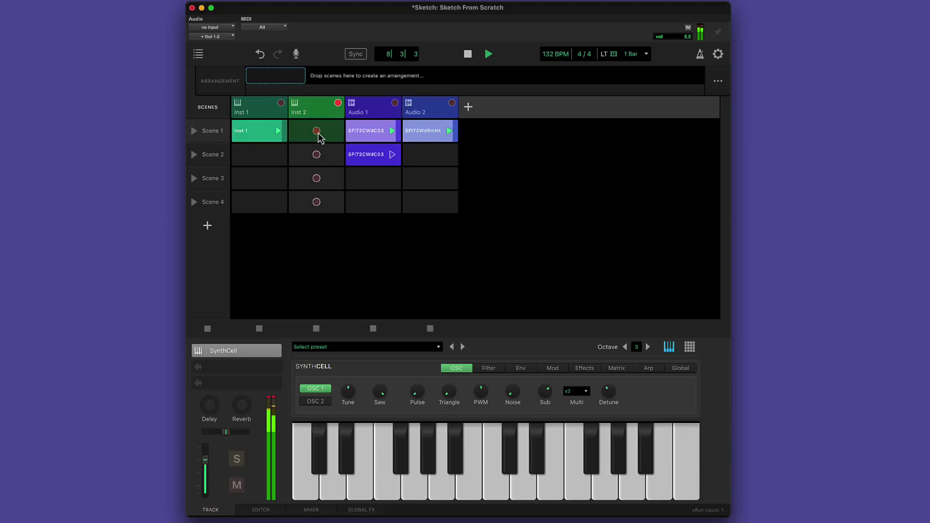
left_click(390, 154)
left_click(316, 155)
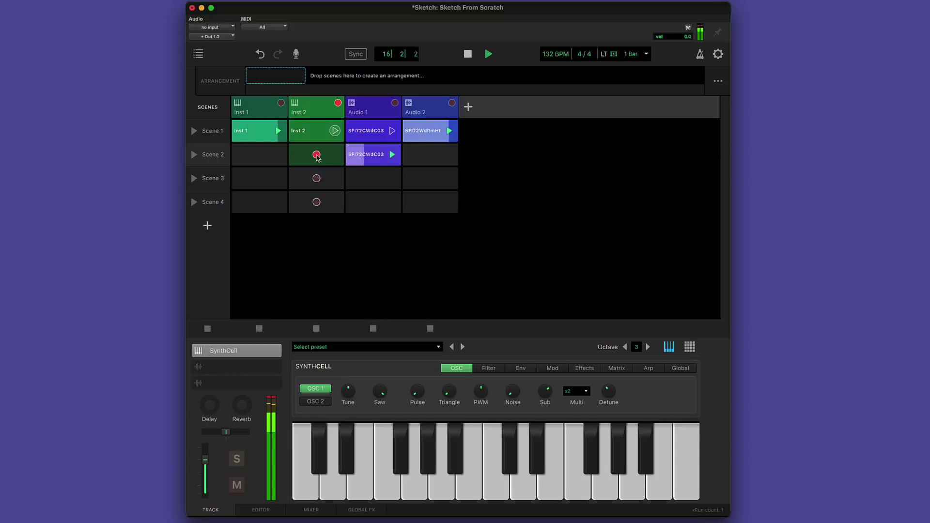
left_click(316, 155)
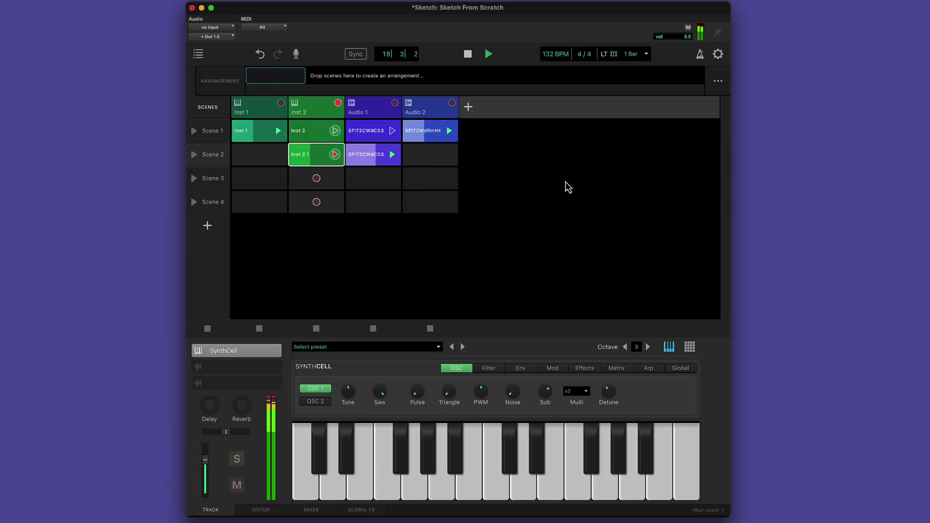
left_click(196, 132)
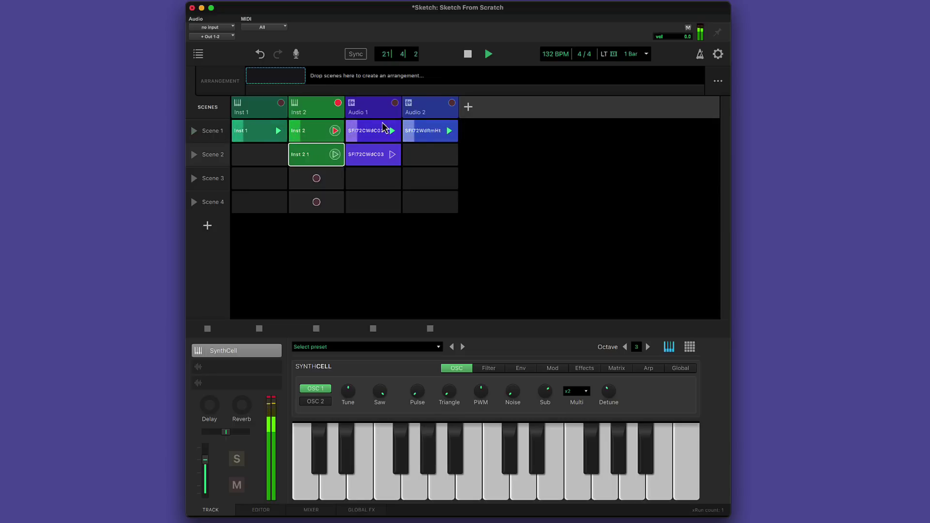
left_click(468, 55)
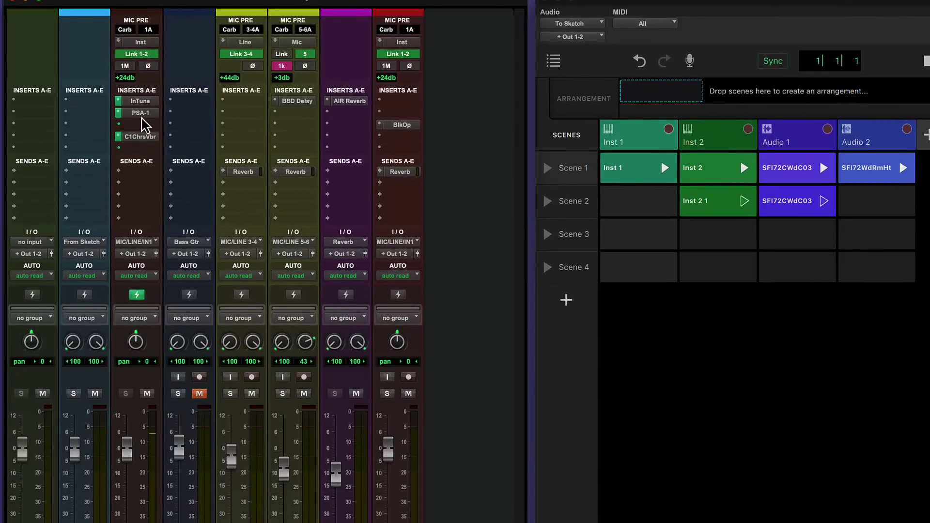
- Check the PSA-1 and C1 Chorus/Vibrato plugin windows on the Bass Input track
left_click(142, 115)
left_click(141, 115)
left_click(143, 137)
left_click(142, 138)
- Route Bass Input's output to the To Sketch bus and start adding a new Sketch track
left_click(132, 256)
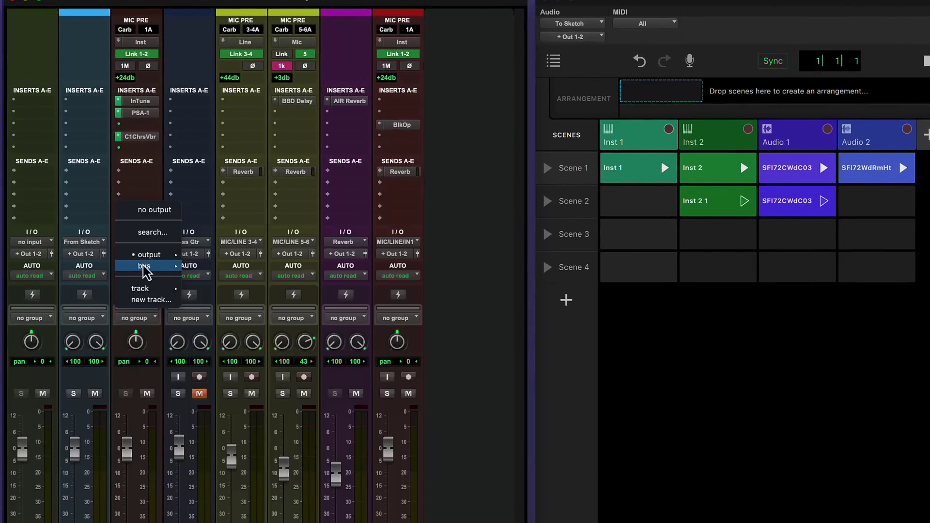
mouse_move(146, 266)
left_click(222, 271)
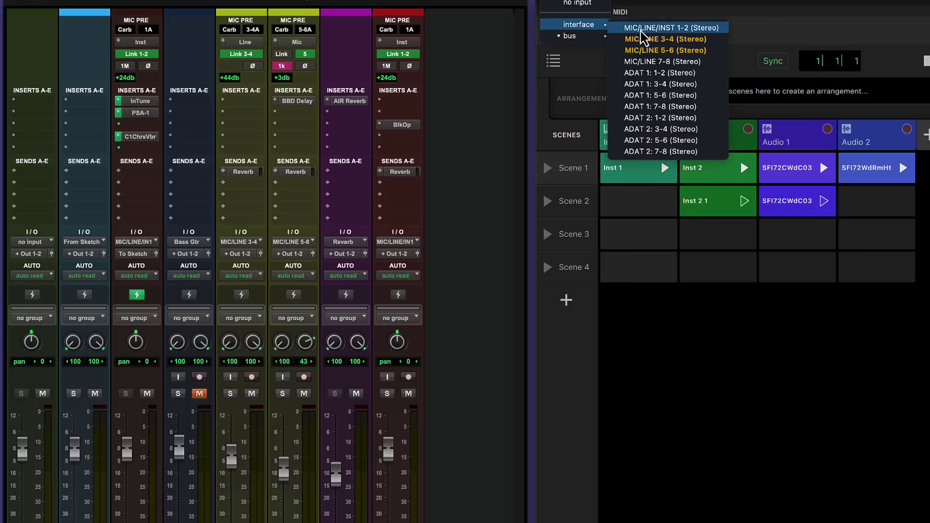
mouse_move(582, 37)
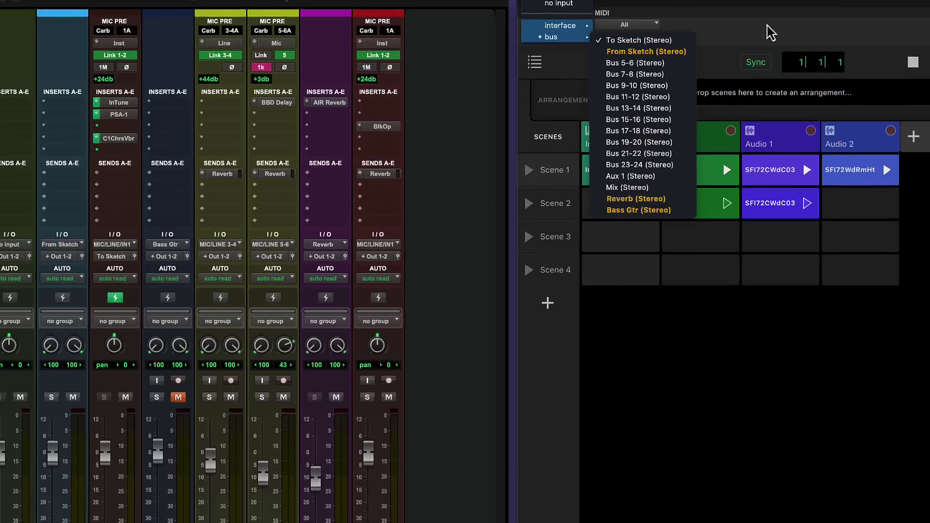
left_click(771, 33)
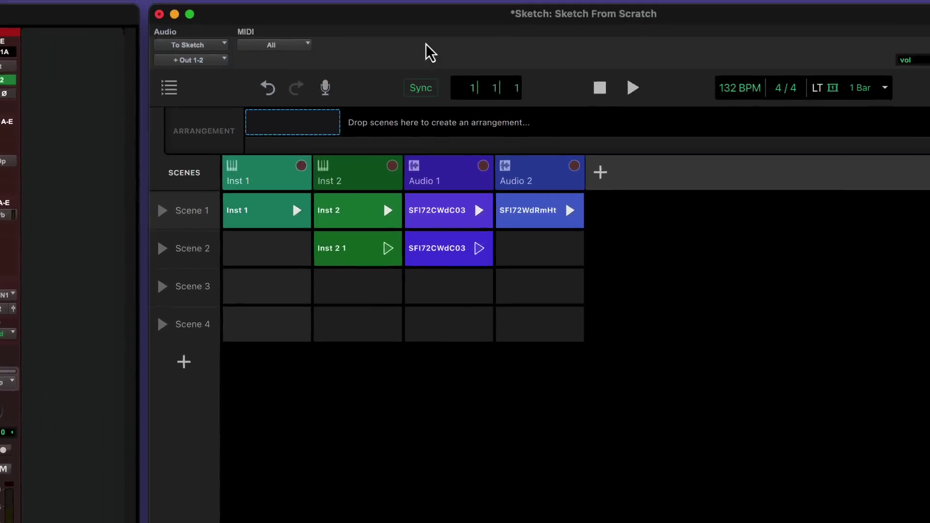
left_click(914, 136)
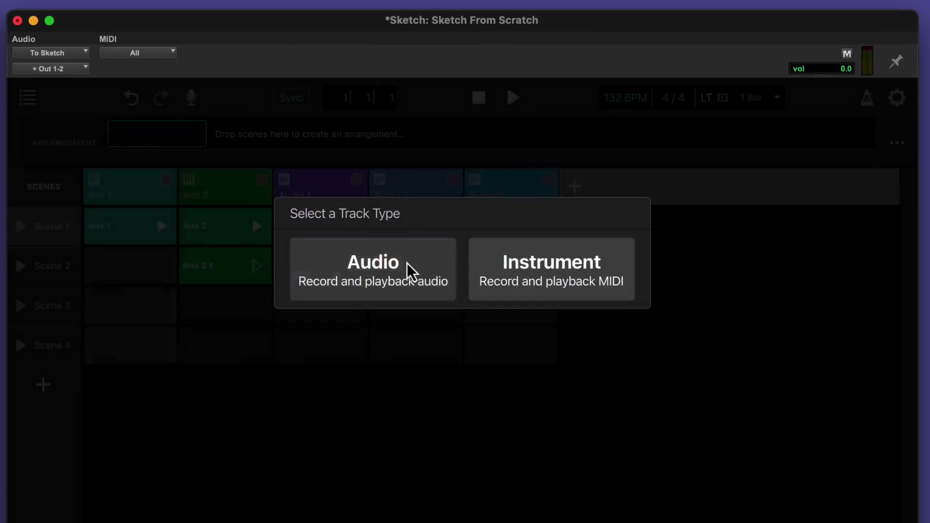
- Add audio track Audio 3, record a clip into its Scene 1 slot with input monitoring, and loop it to bar 5
left_click(407, 264)
left_click(547, 180)
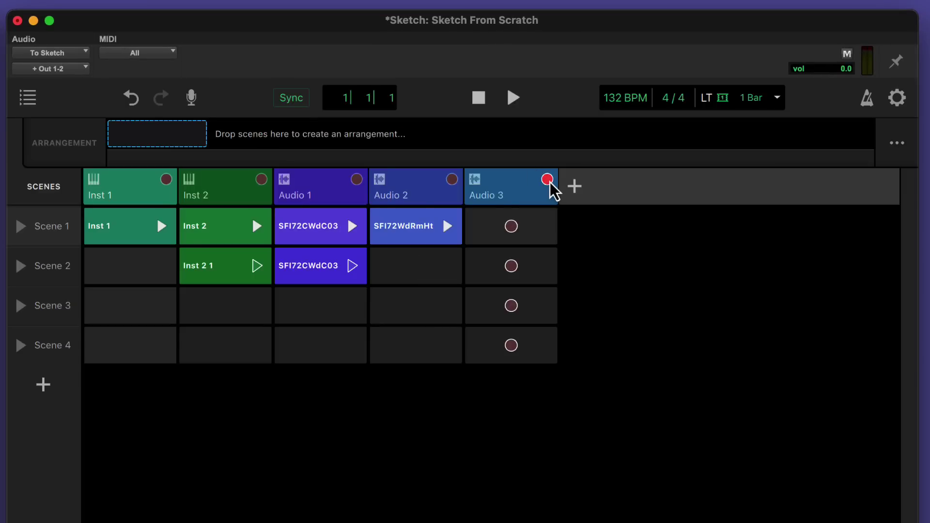
left_click(192, 100)
left_click(20, 228)
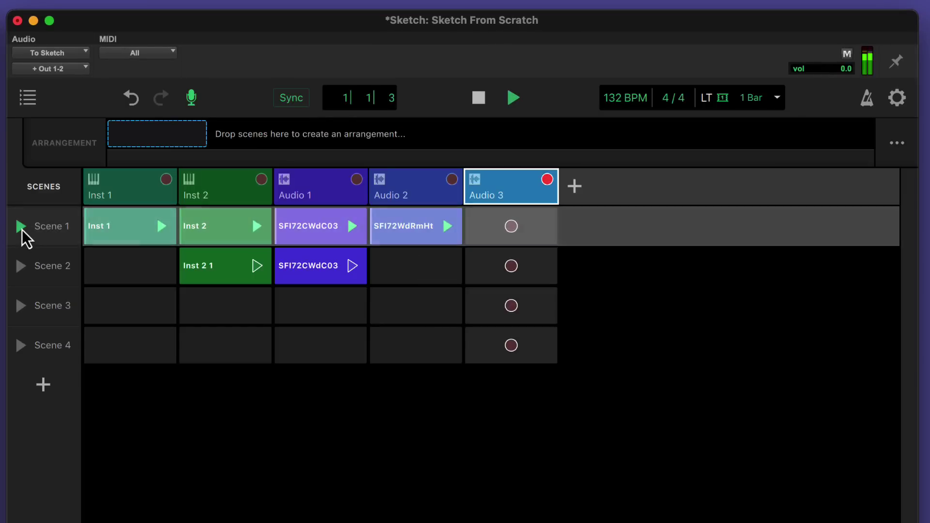
left_click(511, 227)
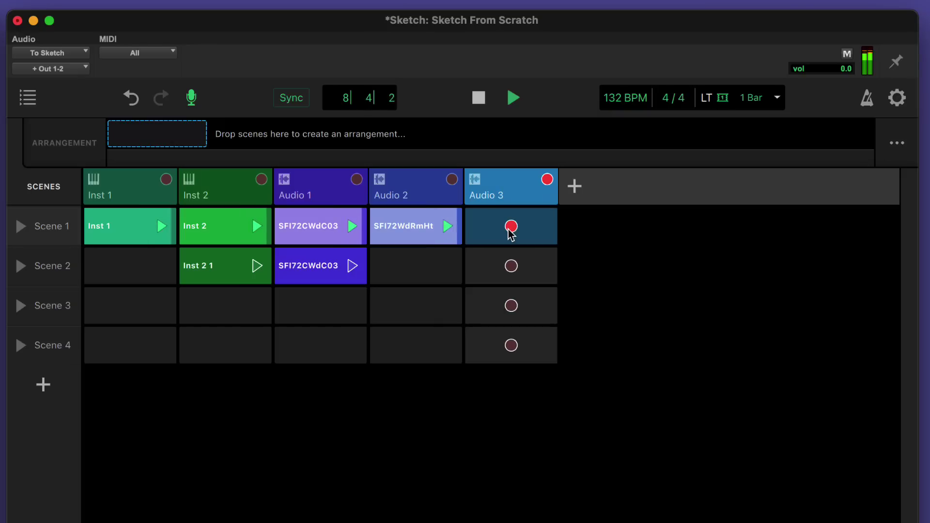
key("space")
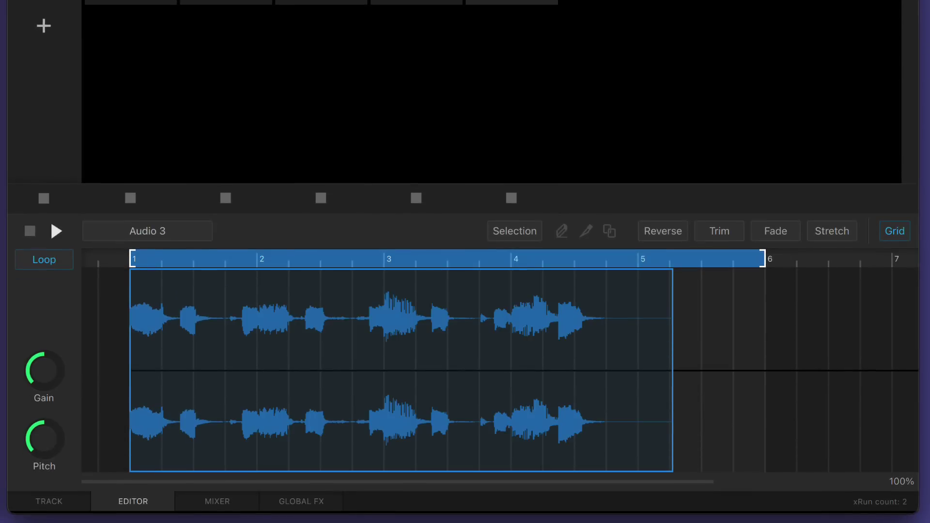
left_click_drag(762, 261, 617, 269)
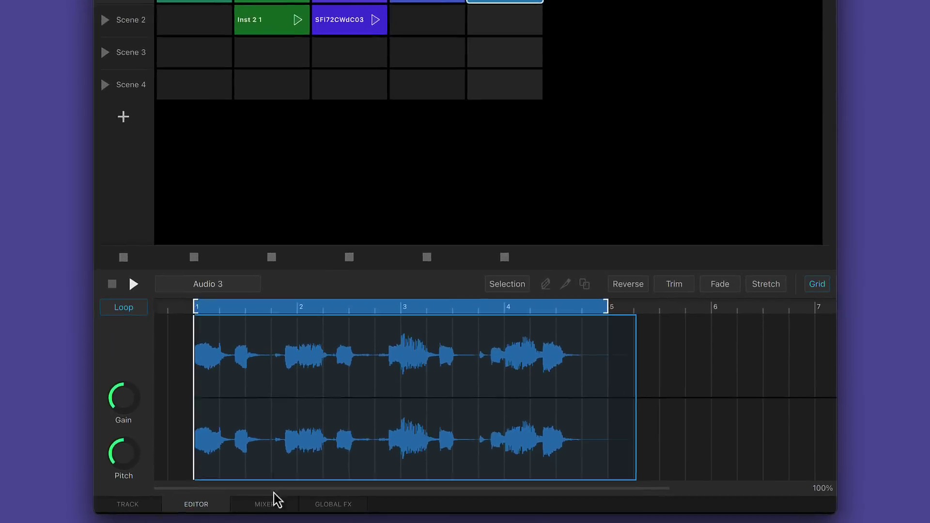
left_click(323, 510)
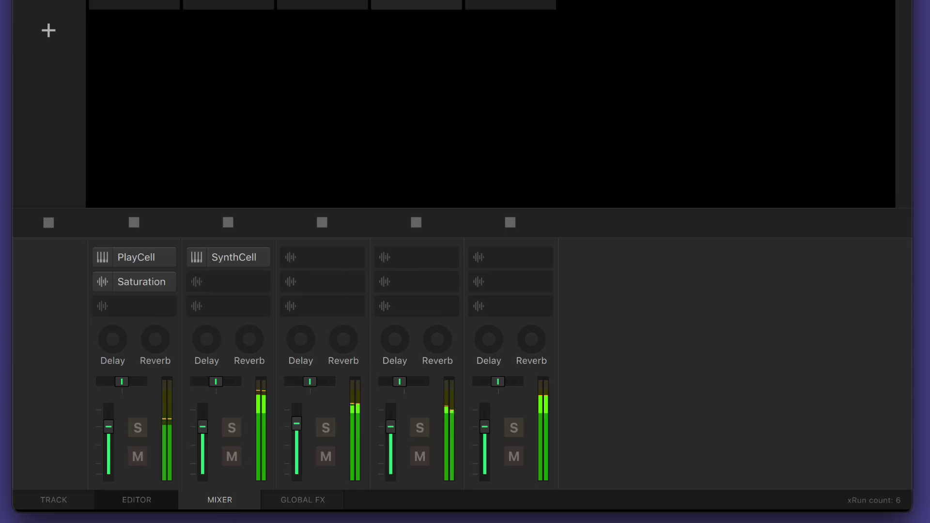
- Trim the fourth and fifth track volumes, solo track 4, and insert a LoFi effect on it
left_click_drag(482, 428, 483, 434)
left_click_drag(391, 428, 391, 424)
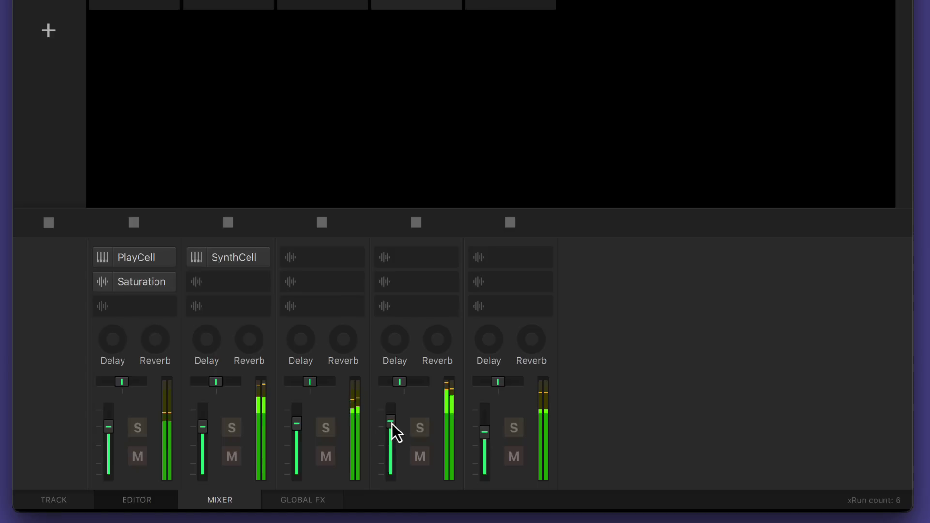
left_click_drag(297, 428, 298, 426)
left_click(420, 428)
left_click(388, 259)
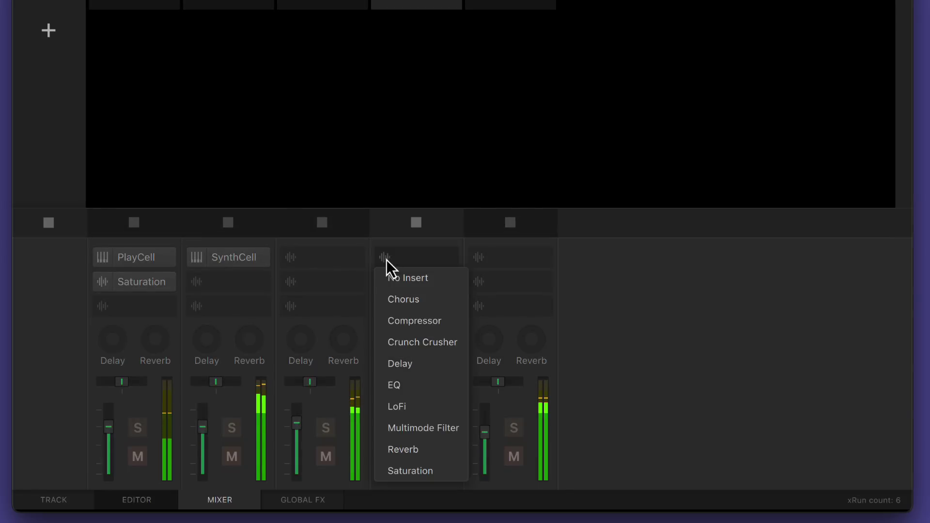
left_click(435, 408)
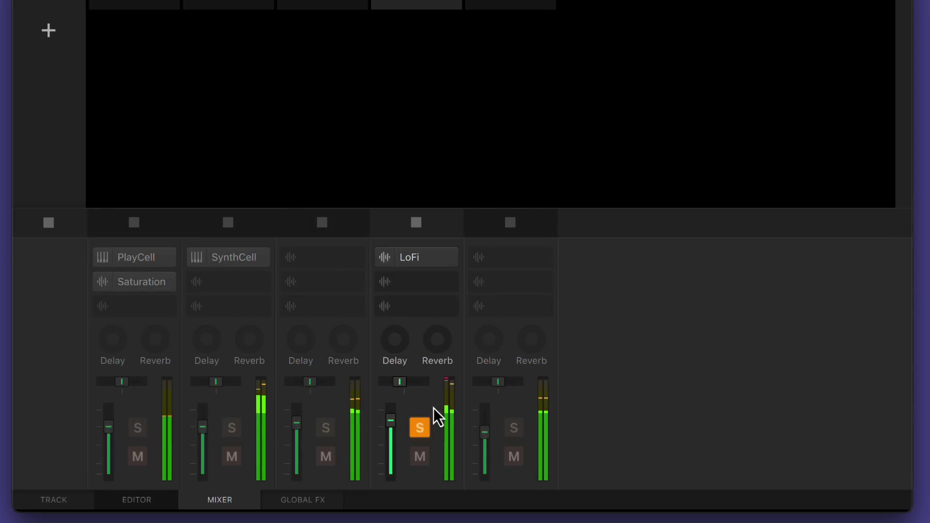
left_click(409, 266)
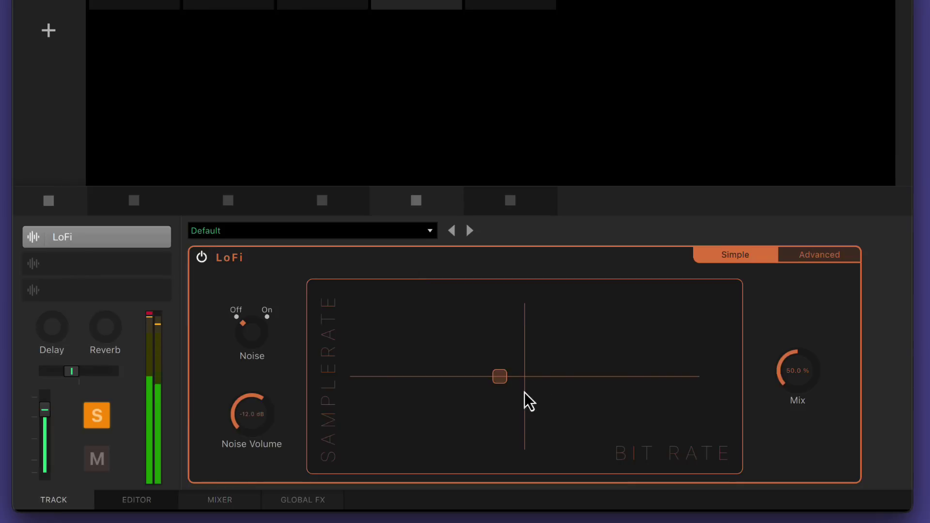
- Set LoFi mix to 74.8%, adjust sample and bit rate, and turn noise on at about -16 dB
left_click_drag(824, 373, 812, 347)
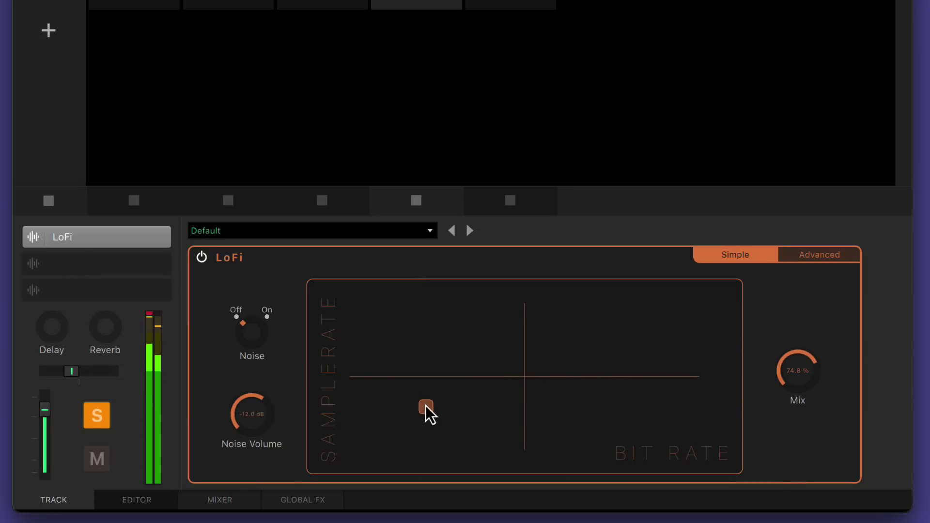
left_click_drag(438, 382, 452, 331)
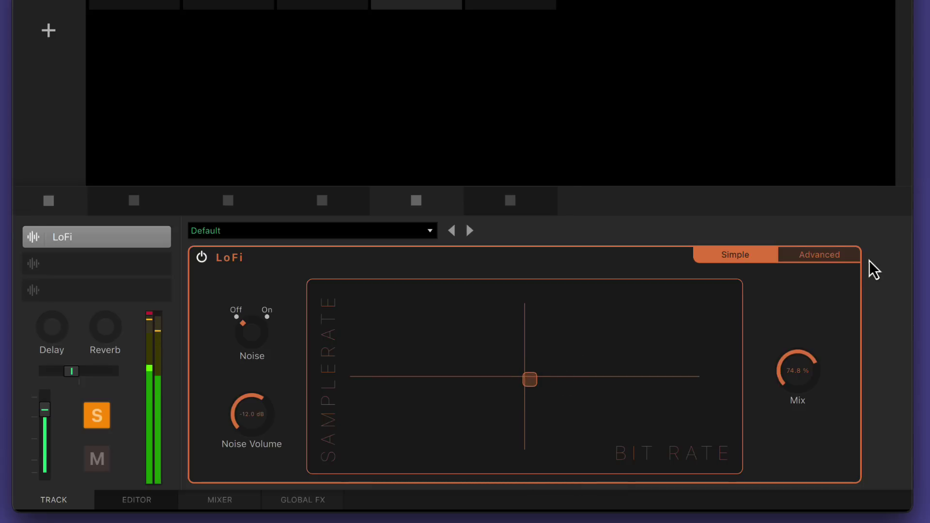
left_click(842, 266)
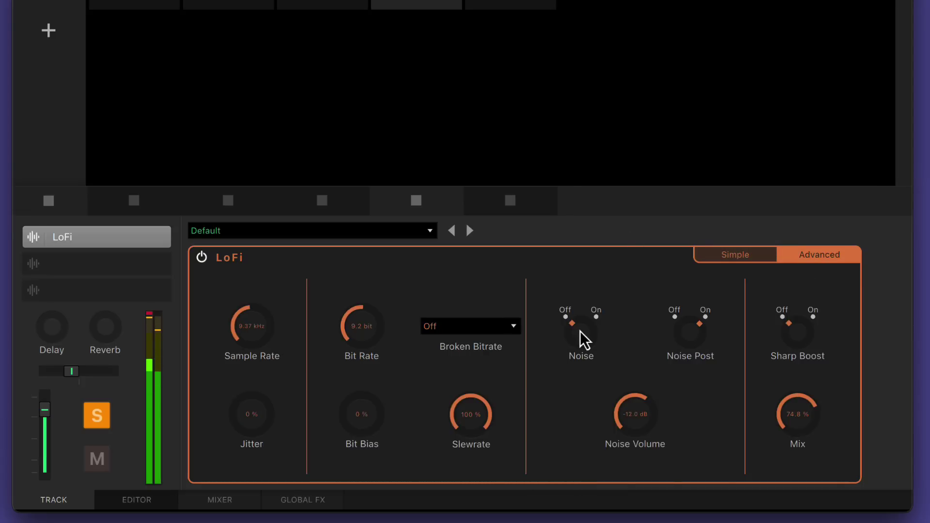
left_click(601, 297)
mouse_move(628, 408)
left_mouse_down()
mouse_move(637, 394)
mouse_move(635, 421)
left_mouse_up()
left_click(221, 501)
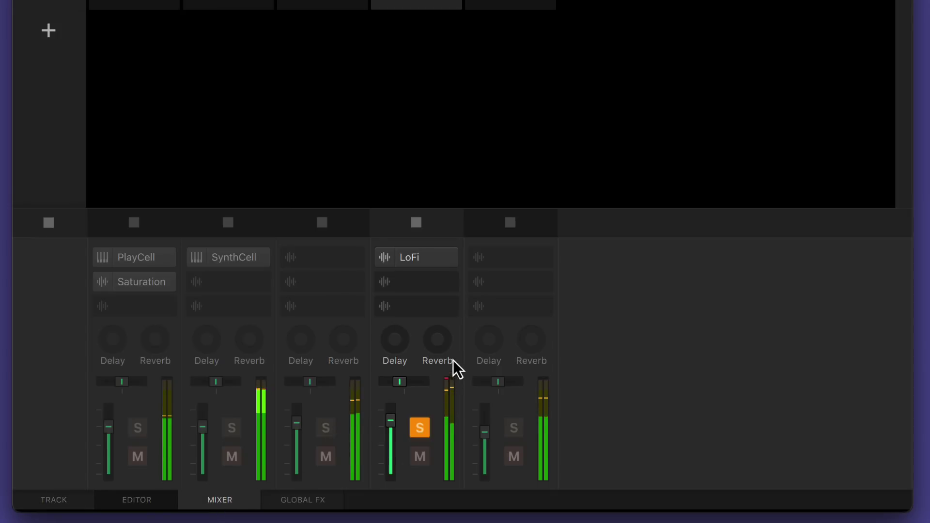
- Raise the LoFi track's reverb send to 12%, then solo the third track and raise its reverb and delay sends (delay 9%)
left_click_drag(443, 347, 442, 328)
left_click(326, 429)
left_click_drag(345, 341, 350, 303)
left_click_drag(290, 353, 303, 333)
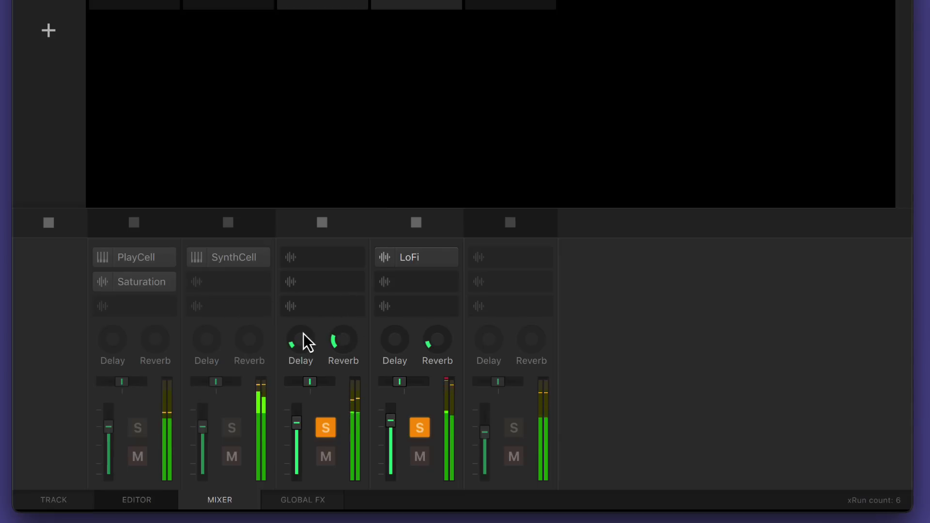
- Enlarge the global reverb size slightly, then unsolo the LoFi and third tracks in the mixer
left_click(306, 501)
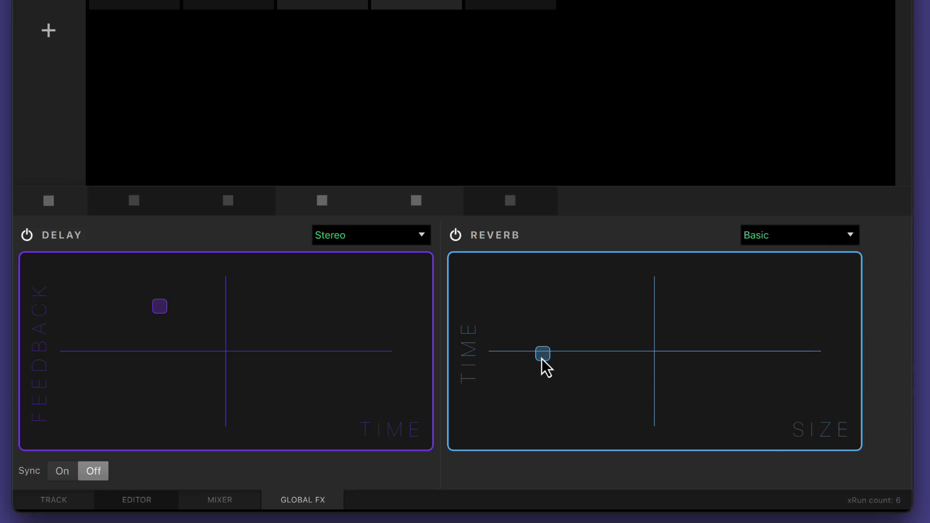
left_click_drag(546, 358, 552, 357)
left_click(224, 500)
left_click(421, 429)
left_click(323, 431)
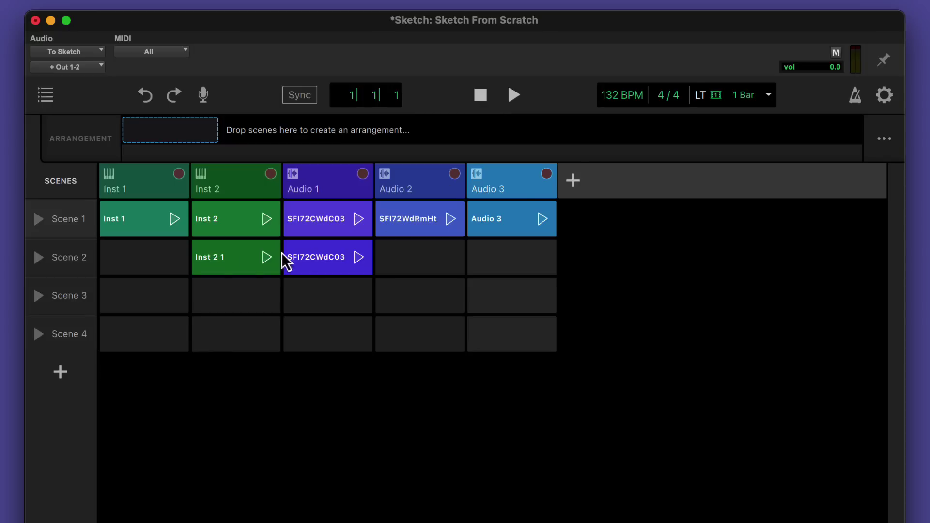
- Duplicate the Inst 1 clip and copy the SFI72WdRmHt clip into Scene 2
right_click(137, 230)
left_click(160, 244)
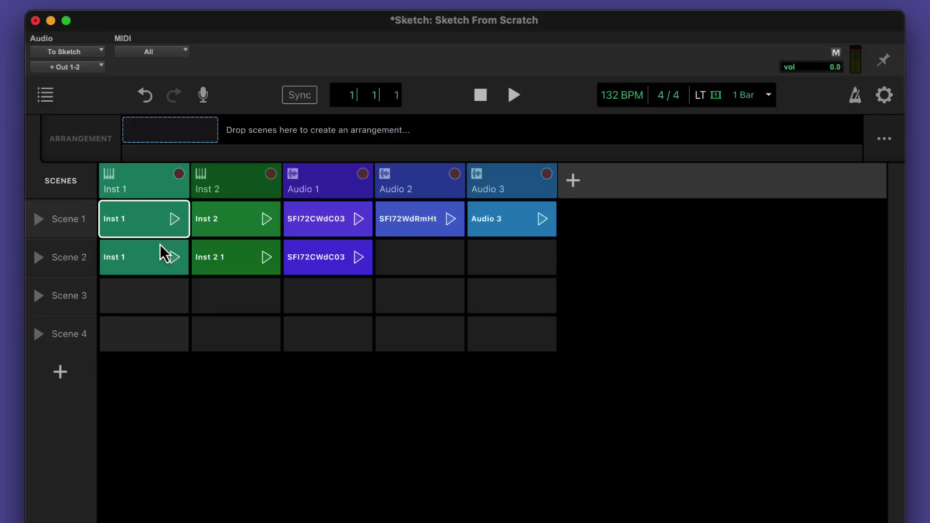
left_click_drag(413, 229, 416, 271)
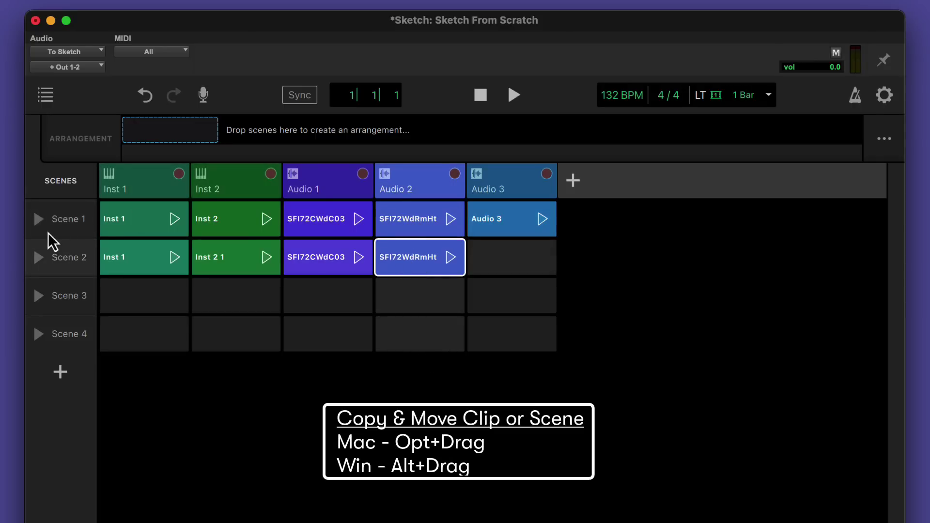
- Add a new Scene 5 above Scene 1 with the SFI72CWdC03 clip and play it with SFI72WdRmHt
right_click(71, 225)
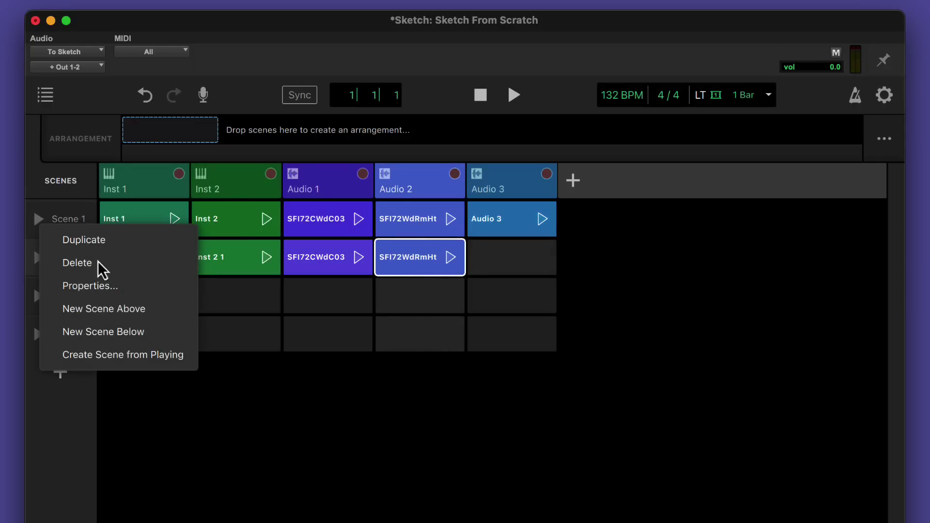
left_click(116, 313)
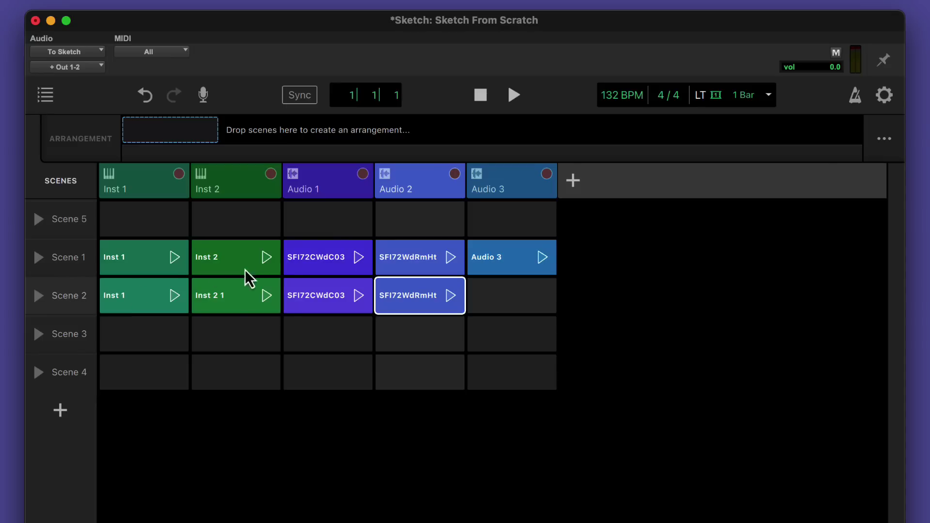
left_click_drag(324, 268, 324, 223)
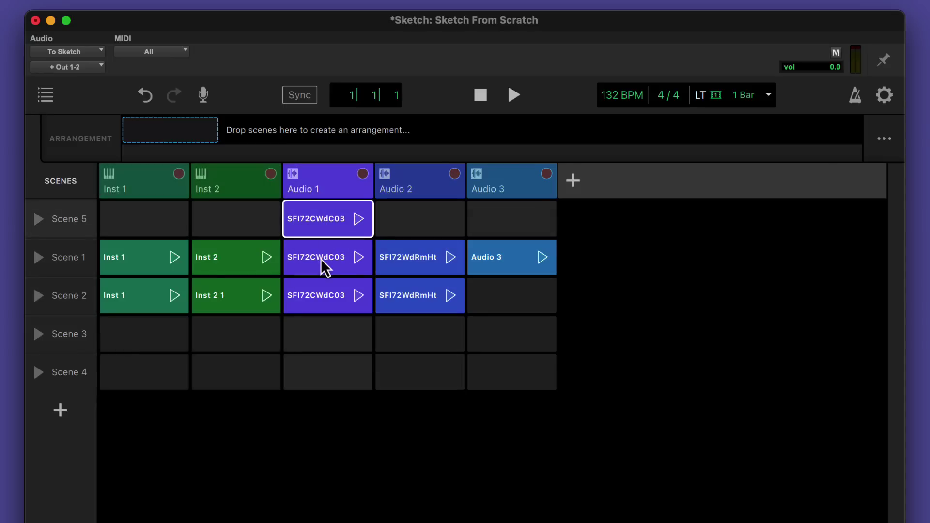
left_click(39, 220)
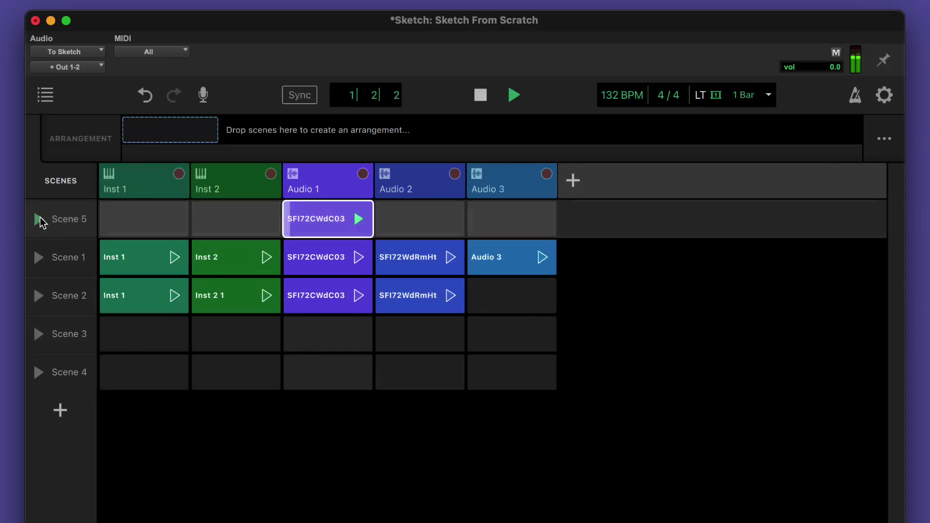
left_click(450, 258)
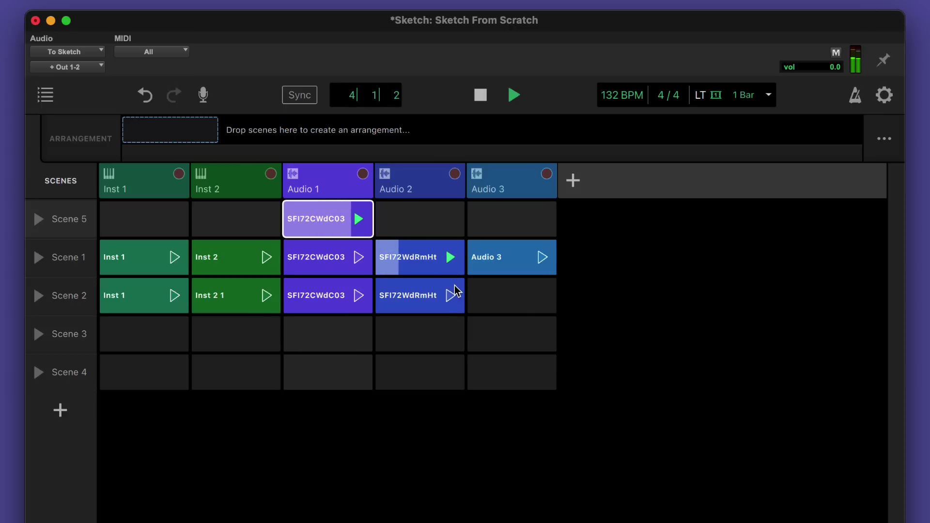
- Create Scene 6 from the playing clips, duplicate it, and add the Audio 3 clip to the copy
right_click(69, 224)
left_click(127, 360)
left_click(39, 259)
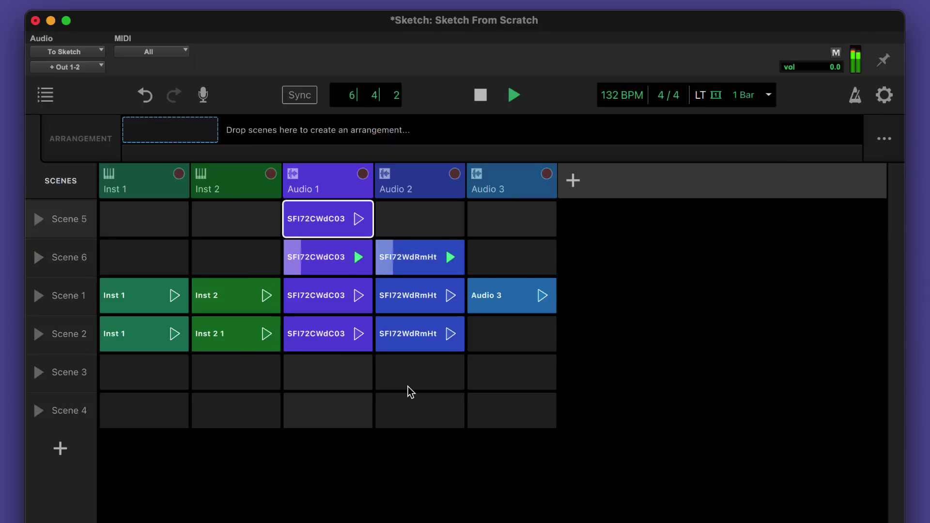
right_click(69, 259)
left_click(118, 275)
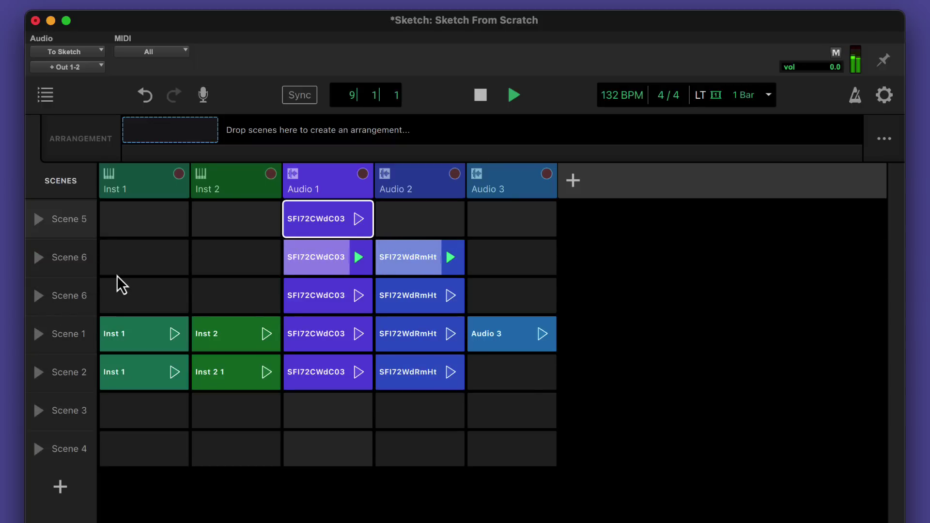
left_click_drag(516, 335, 510, 297)
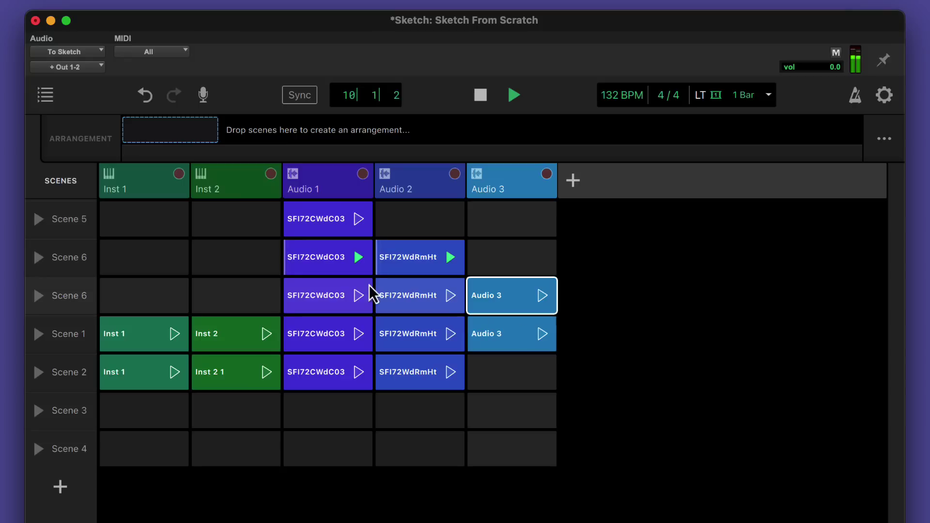
left_click(43, 303)
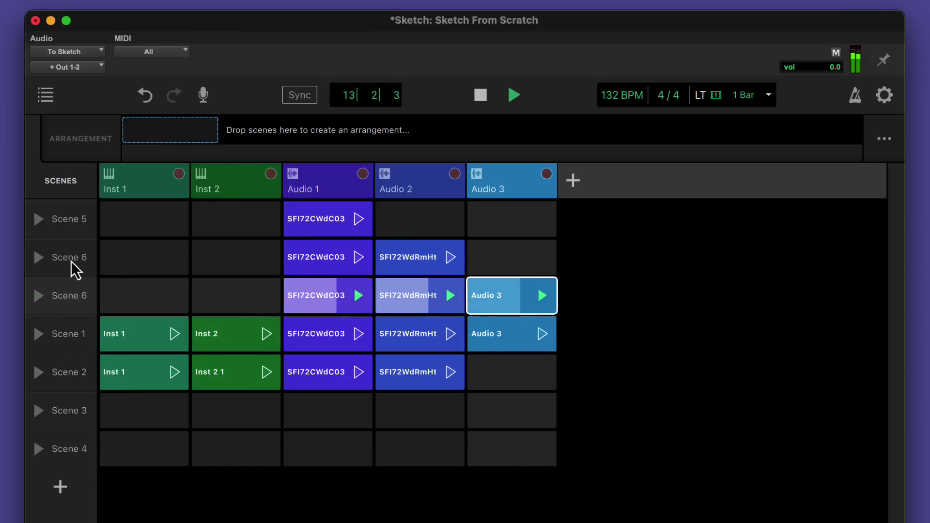
- Copy a Scene 6 row below the others, shorten its Audio 2 clip's loop, and stop playback
left_click_drag(71, 261, 75, 312)
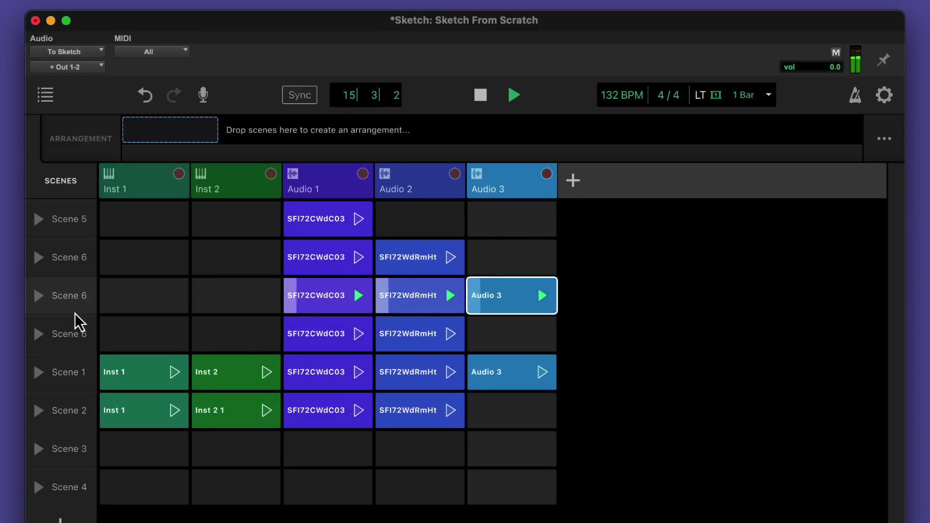
left_click(43, 337)
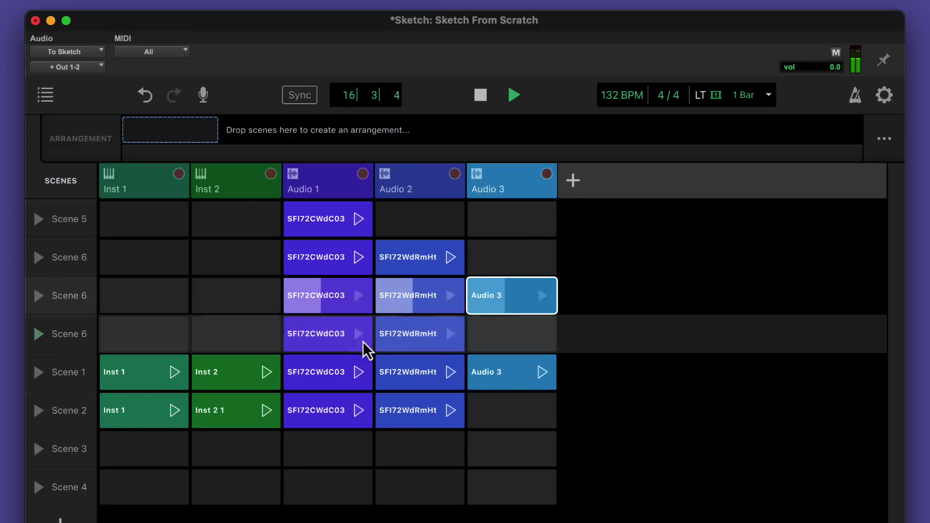
left_click(342, 347)
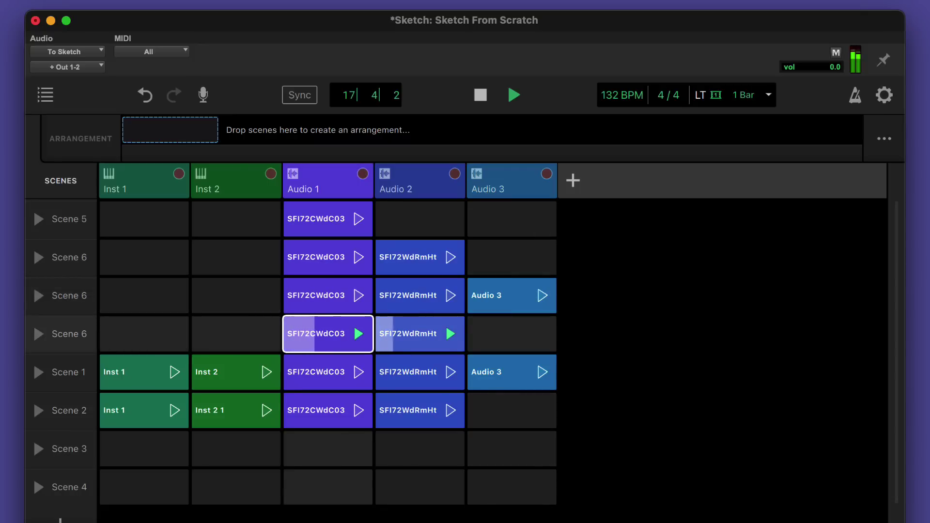
left_click(421, 339)
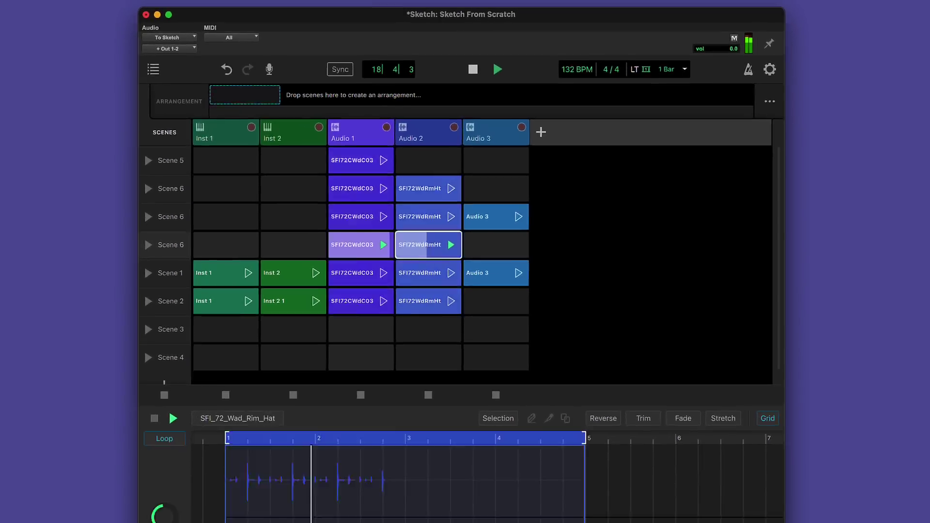
left_click_drag(560, 364, 376, 372)
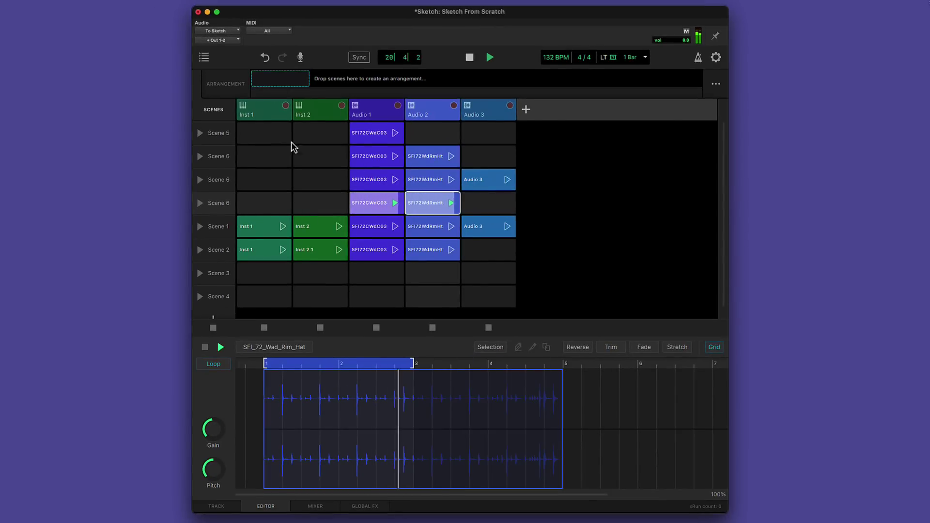
left_click(470, 58)
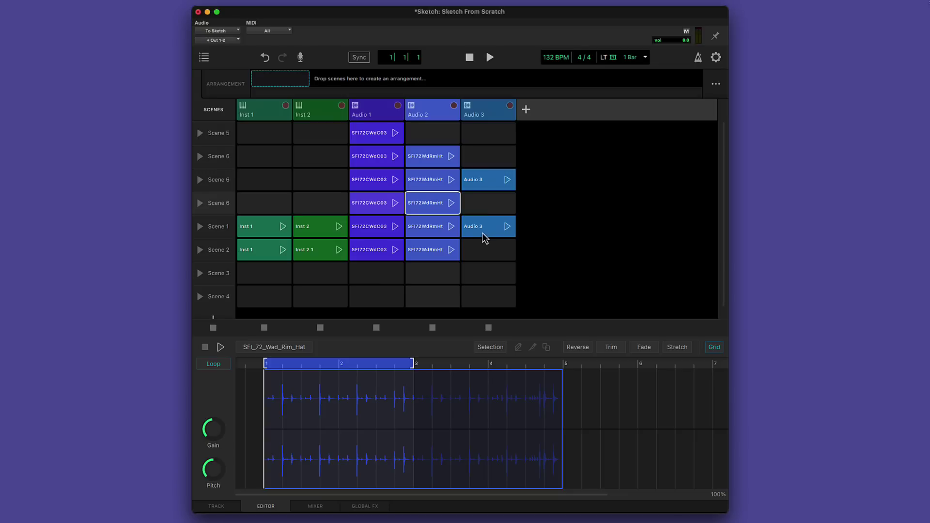
- Rename Scene 5 to 'Intro' and give it a custom colour in its properties
right_click(218, 137)
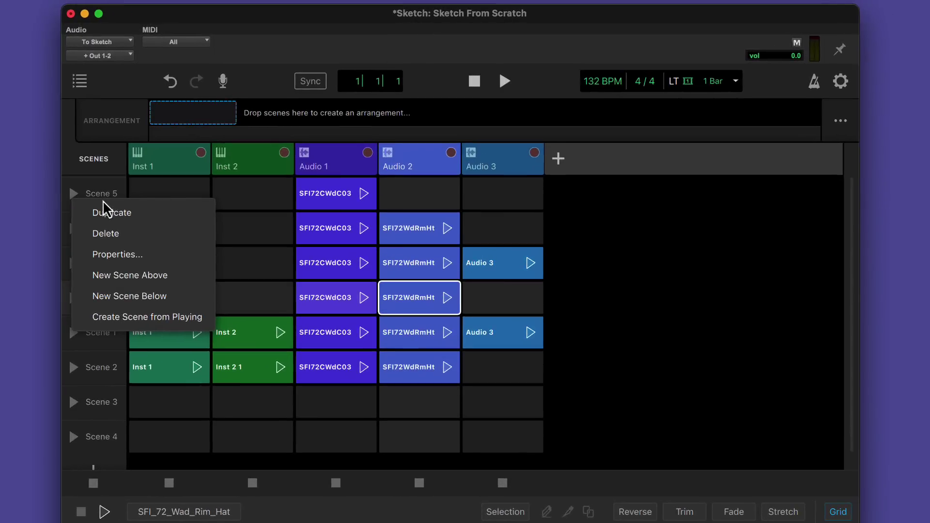
left_click(120, 256)
type("Intro 1")
left_click(373, 395)
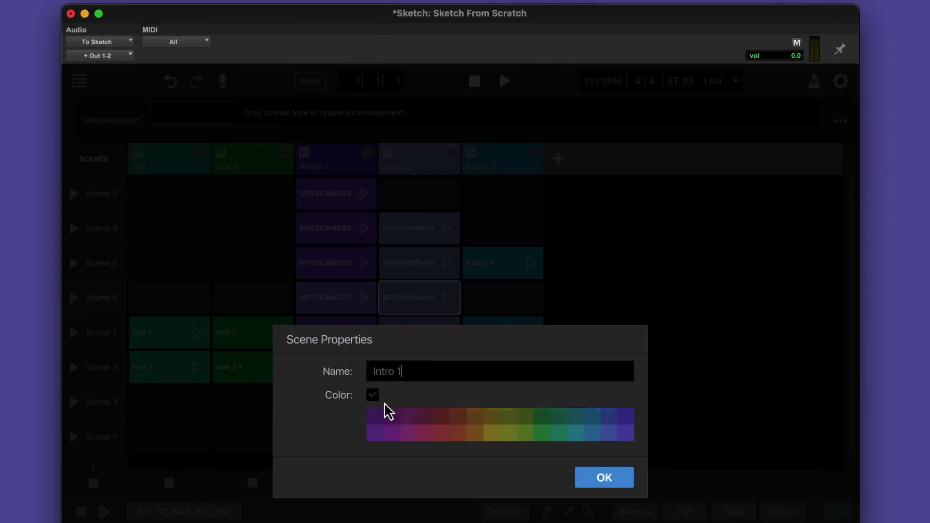
left_click(598, 480)
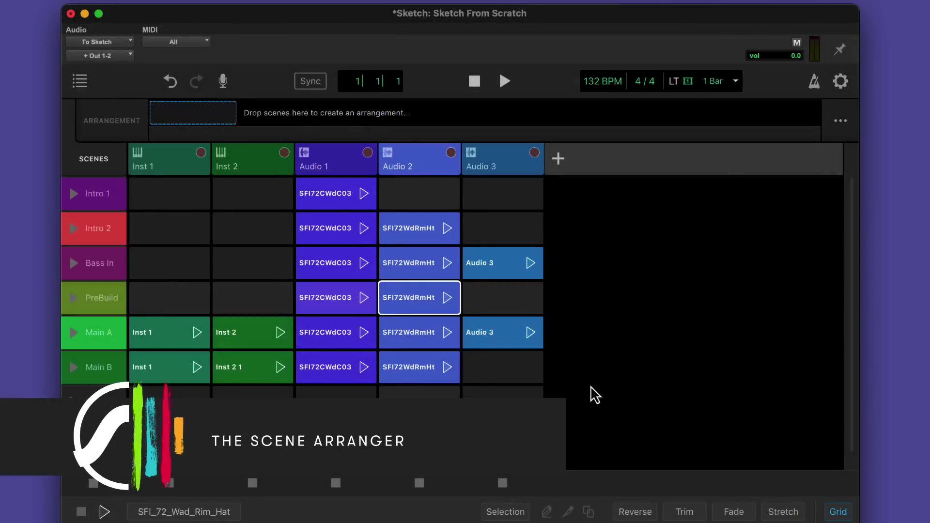
- Add Intro 1, Intro 2, Bass In, PreBuild and Main A to the arrangement in order
left_click_drag(97, 198, 191, 119)
left_click_drag(102, 227, 286, 119)
left_click_drag(101, 274, 383, 119)
left_click_drag(124, 307, 479, 121)
left_click_drag(115, 337, 562, 118)
- Set Main A to repeat 2 times, append Main B and Bass In, and switch playback to the arrangement
left_click(575, 114)
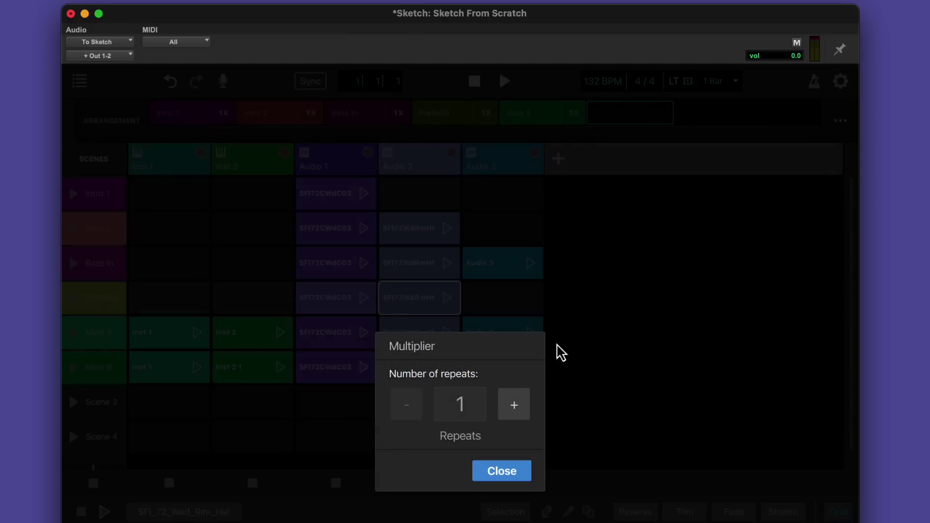
left_click(514, 406)
left_click(514, 473)
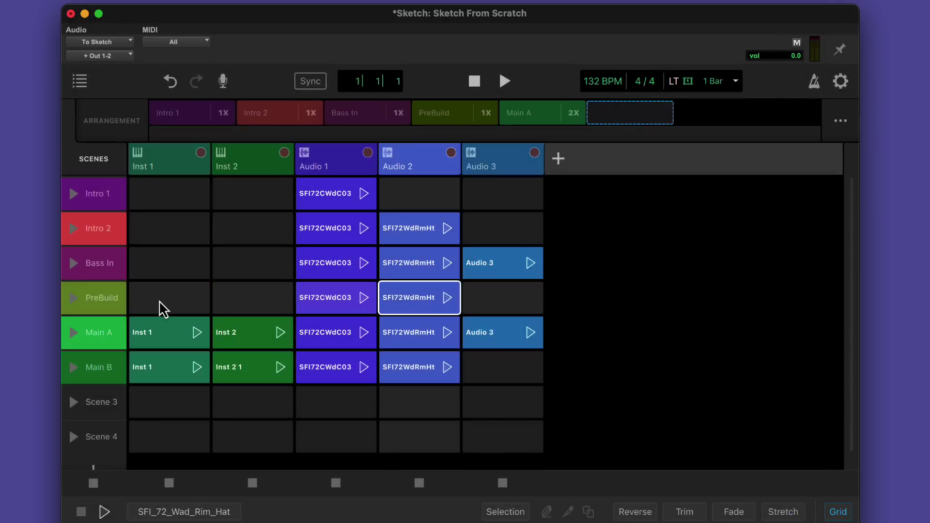
left_click_drag(100, 385, 630, 116)
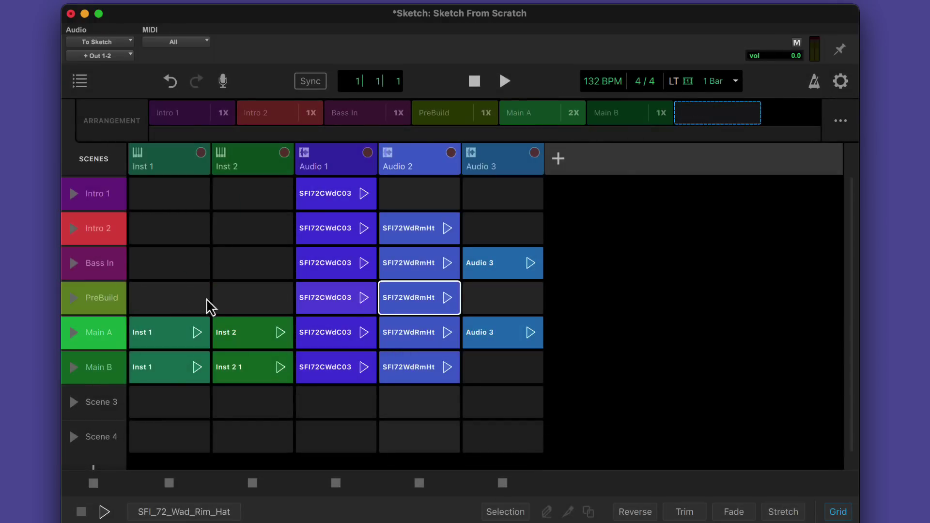
left_click_drag(95, 272, 708, 124)
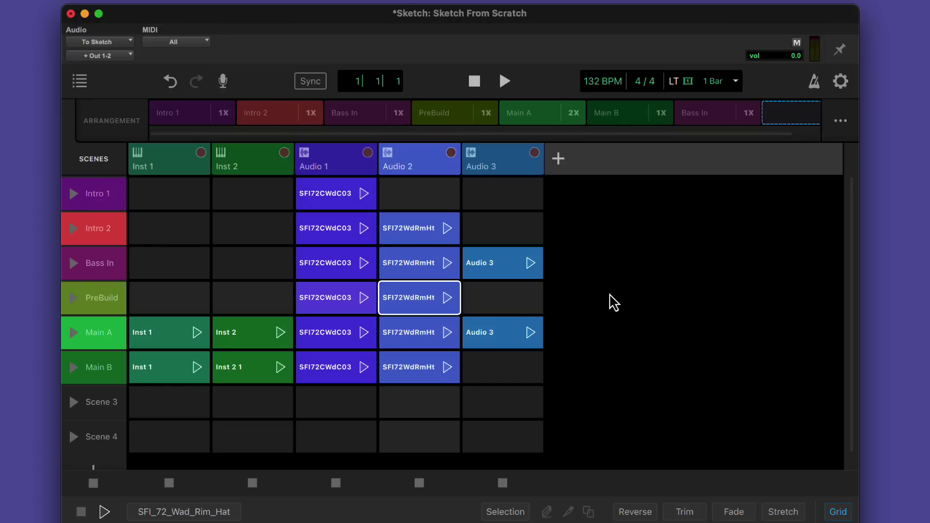
left_click(111, 127)
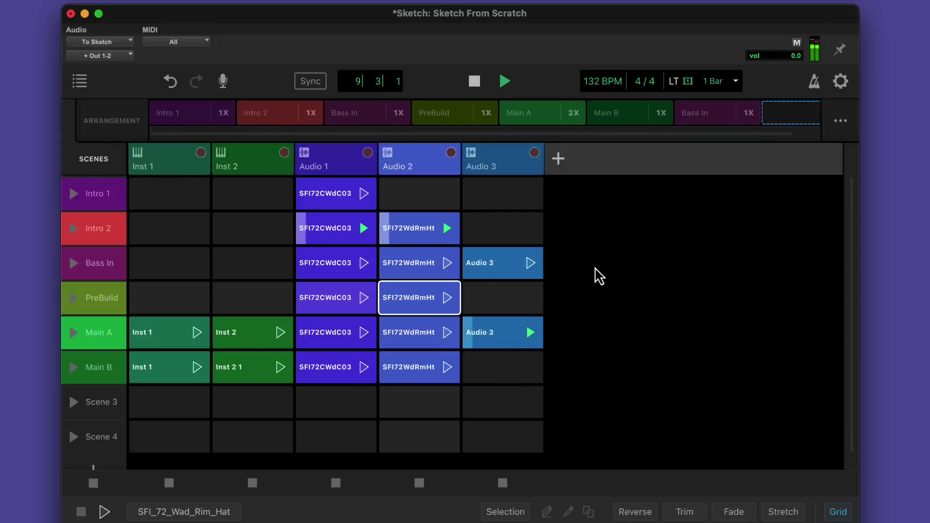
- Launch Main B, play through the arrangement, stop, then open and dismiss the arrangement's extra options
left_click(71, 372)
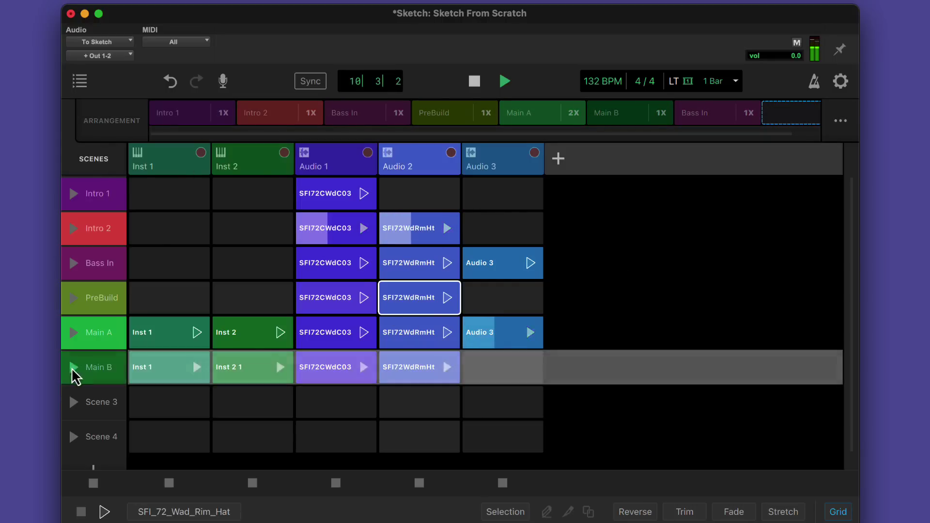
left_click(113, 125)
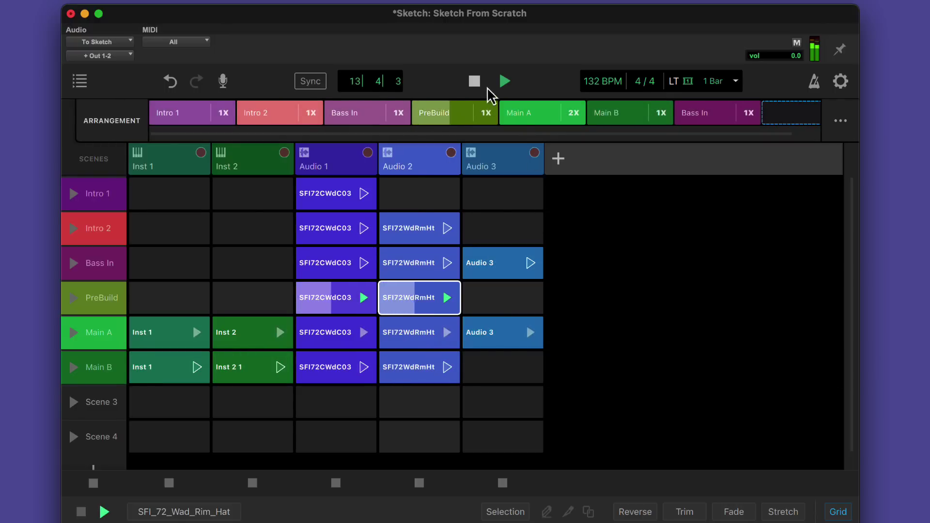
left_click(474, 81)
left_click(843, 122)
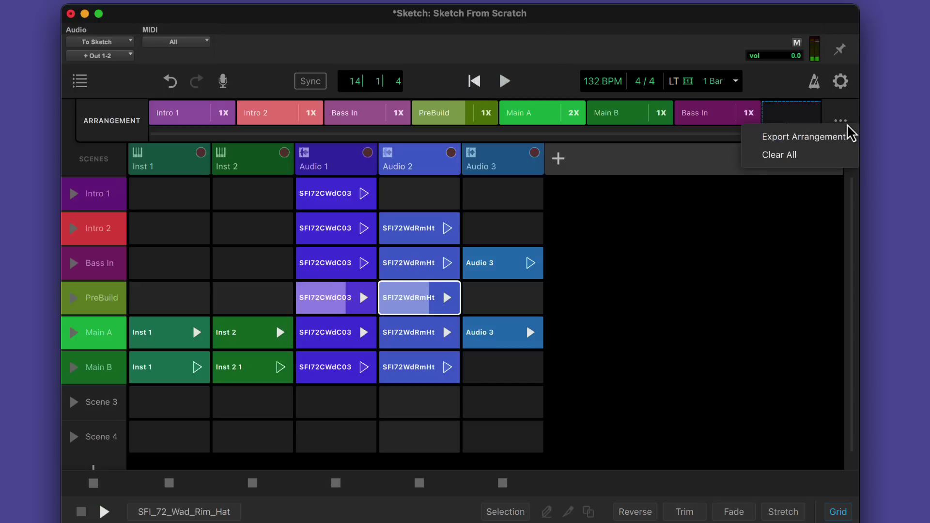
left_click(839, 122)
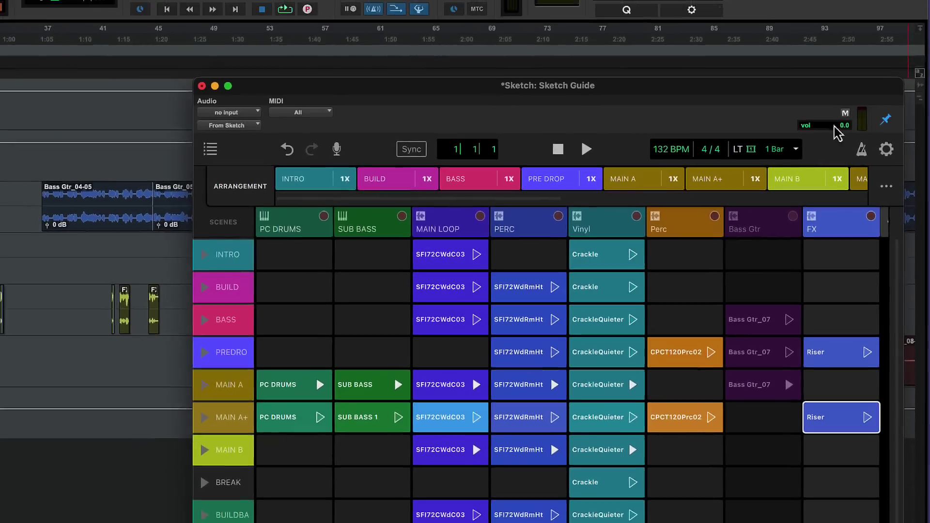
- Move the Sketch window to the top right and make it taller, and shrink the Edit window to the left half
mouse_move(829, 72)
left_mouse_down()
mouse_move(836, 116)
mouse_move(702, 216)
mouse_move(799, 158)
mouse_move(808, 141)
mouse_move(839, 137)
left_mouse_up()
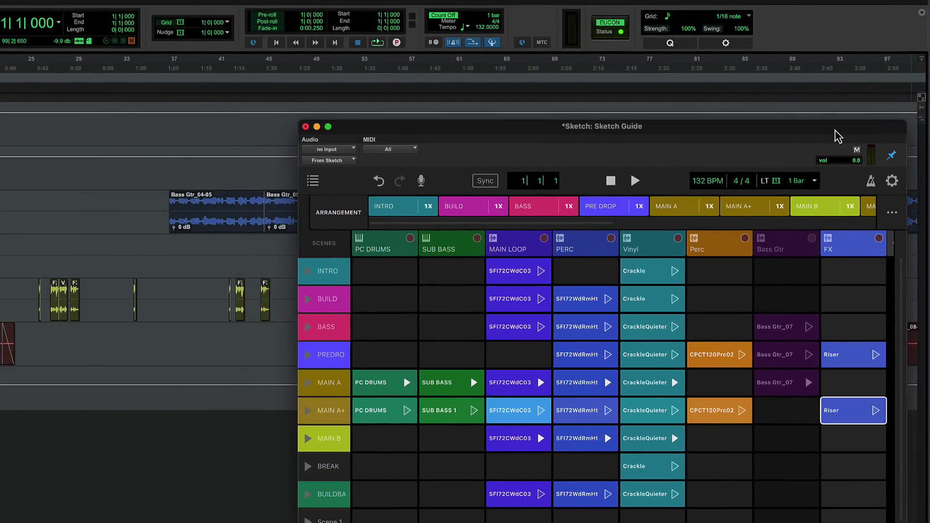
key("ctrl+alt+super+equal")
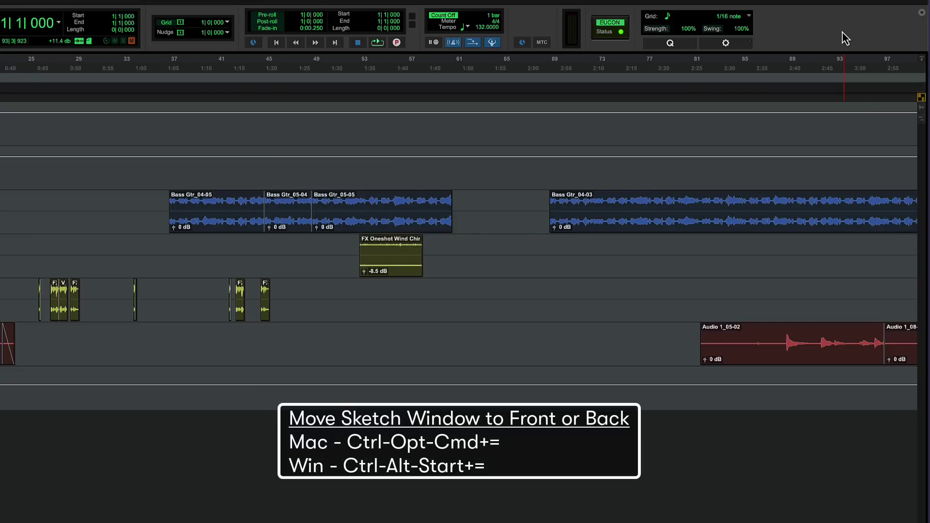
key("ctrl+alt+super+equal")
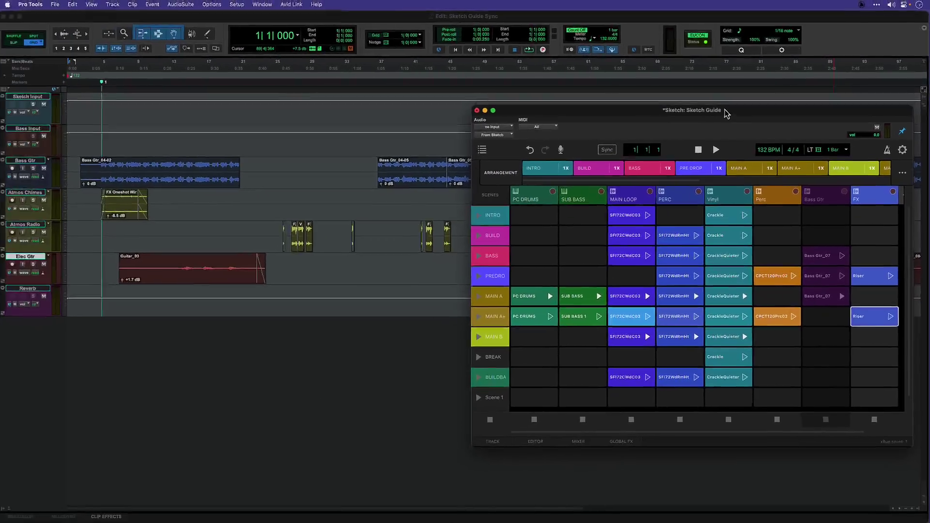
mouse_move(648, 138)
left_mouse_down()
mouse_move(677, 3)
mouse_move(666, 6)
left_mouse_up()
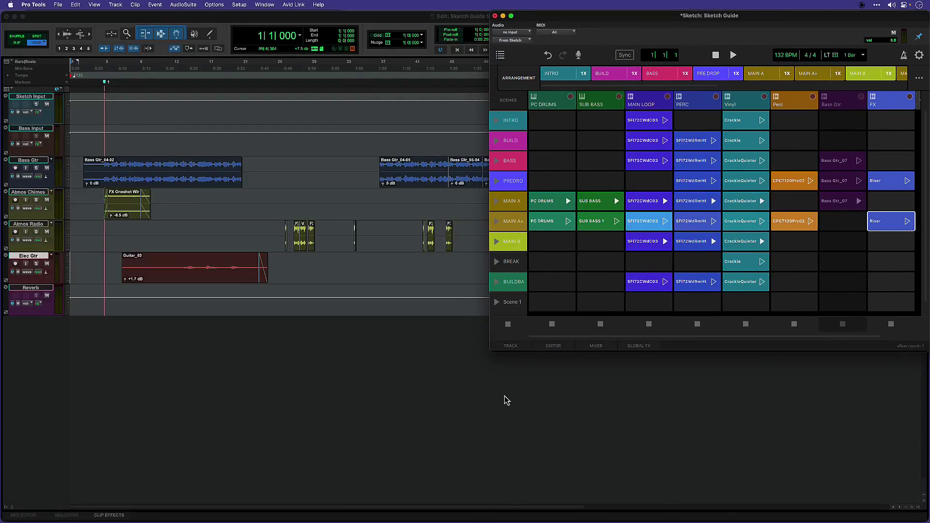
left_click_drag(492, 352, 491, 520)
key("ctrl+alt+super+equal")
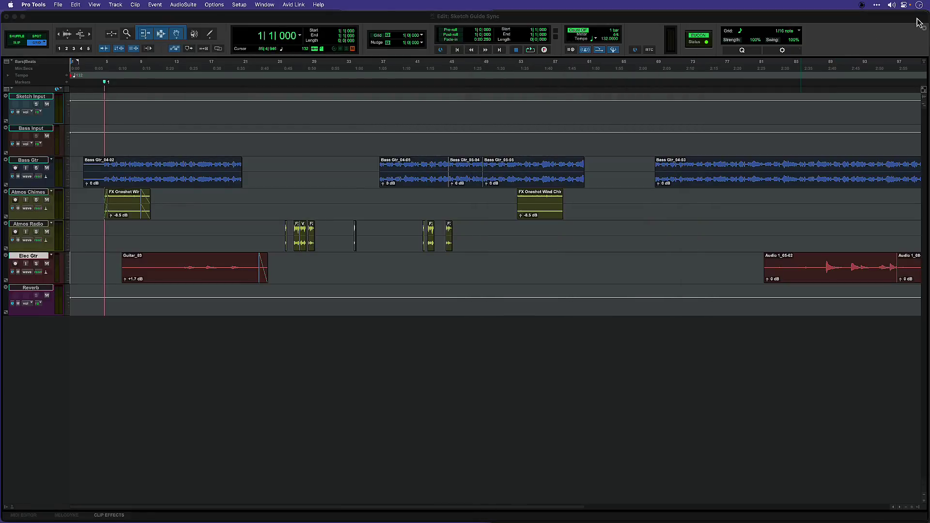
left_click_drag(927, 16, 487, 4)
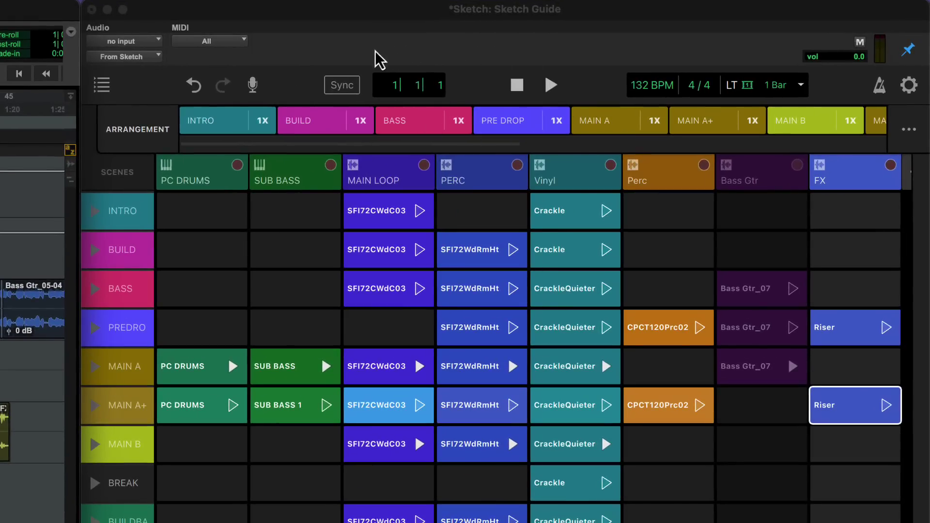
- Sync Sketch to the session timeline, start playback, and select ranges on the Bass Gtr, Atmos and Elec Gtr tracks
left_click(342, 88)
key("space")
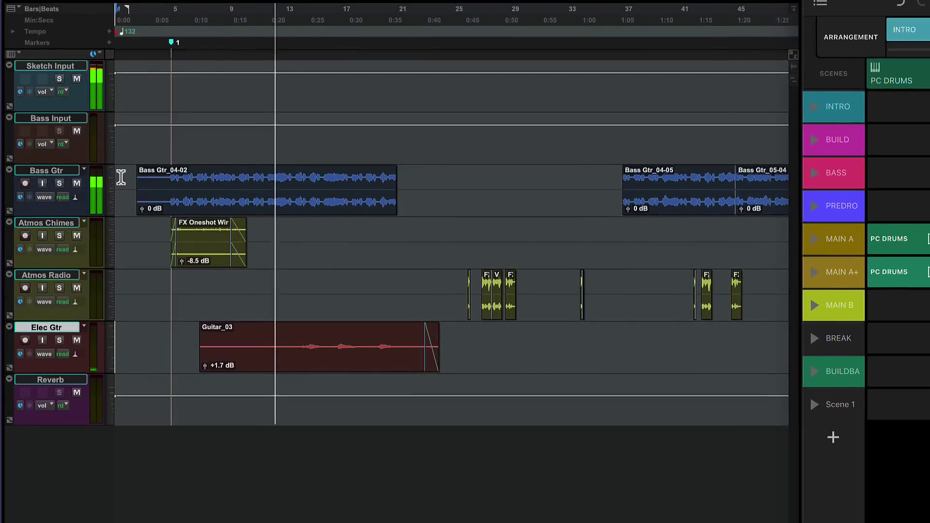
left_click_drag(121, 177, 741, 205)
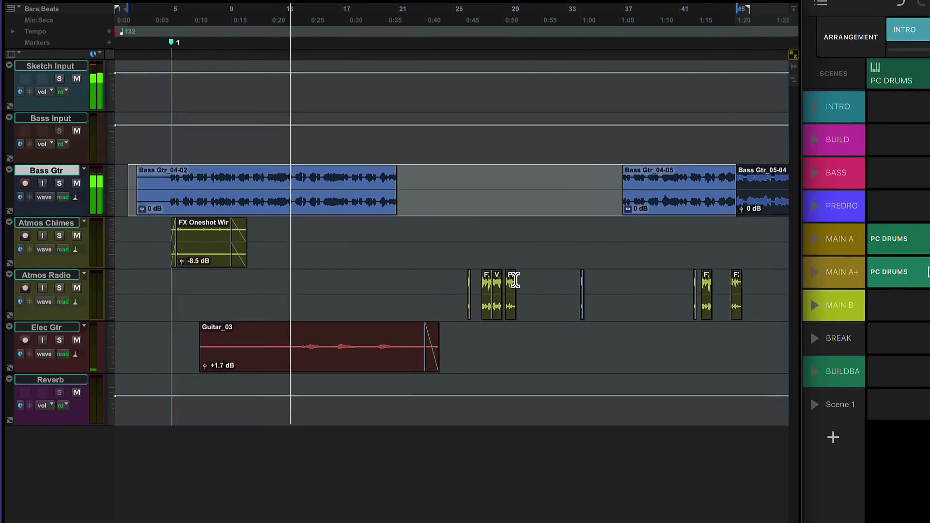
left_click_drag(142, 233, 383, 252)
left_click_drag(434, 272, 750, 307)
left_click_drag(496, 342, 187, 348)
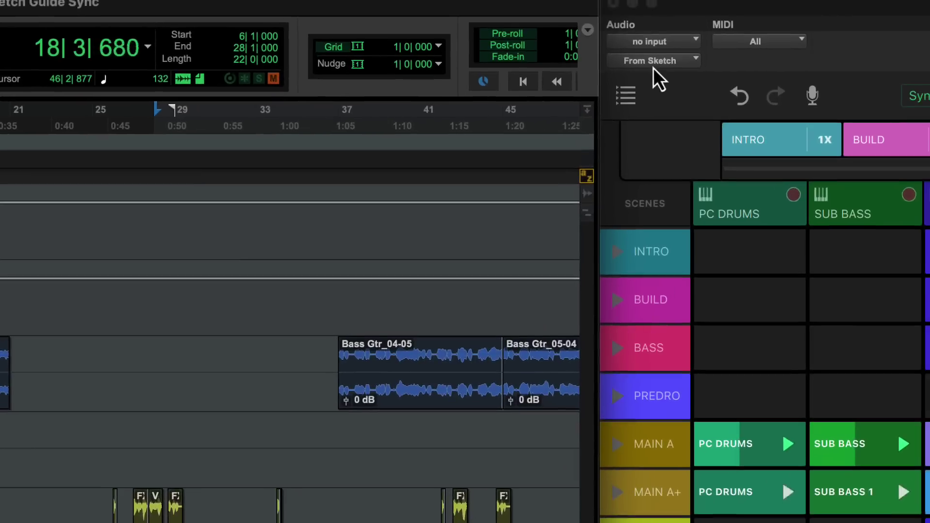
- Check the Sketch audio output routing choices, then mute and unmute the Sketch Input track
left_click(653, 67)
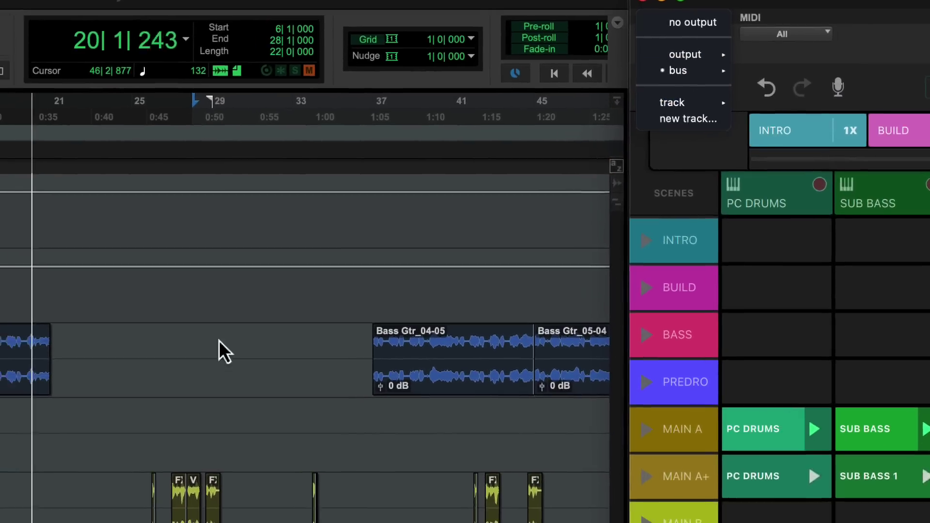
left_click(87, 92)
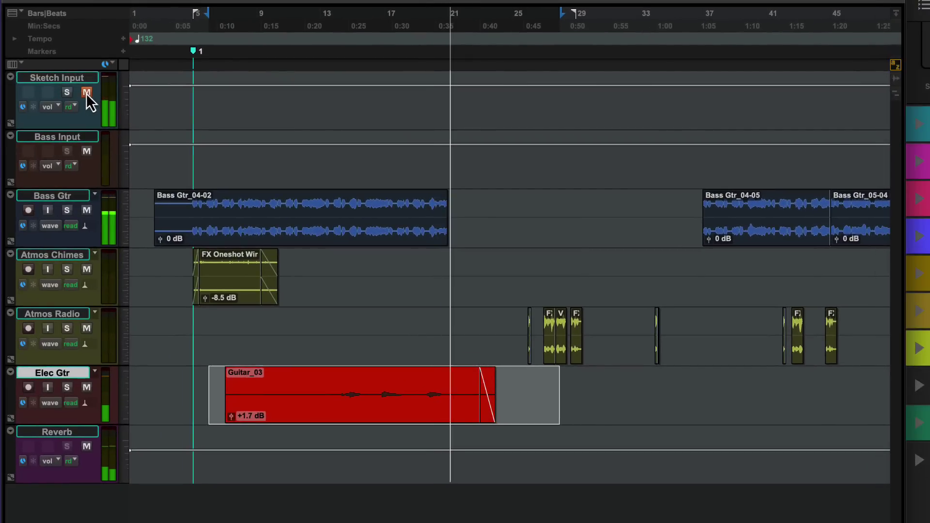
left_click(87, 92)
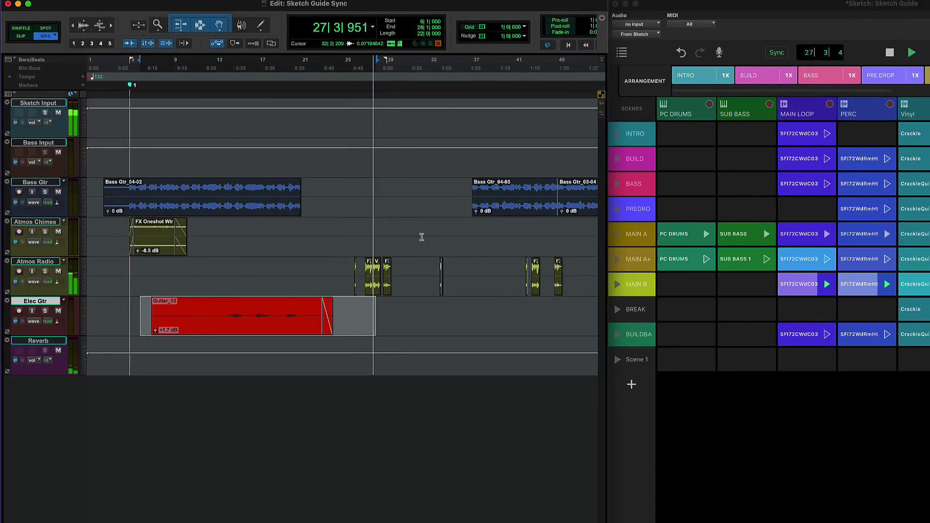
- Put BUILD PERC and MAIN A SUB BASS on new tracks, audition from bar 5, and add Voice Samples to FX
key("space")
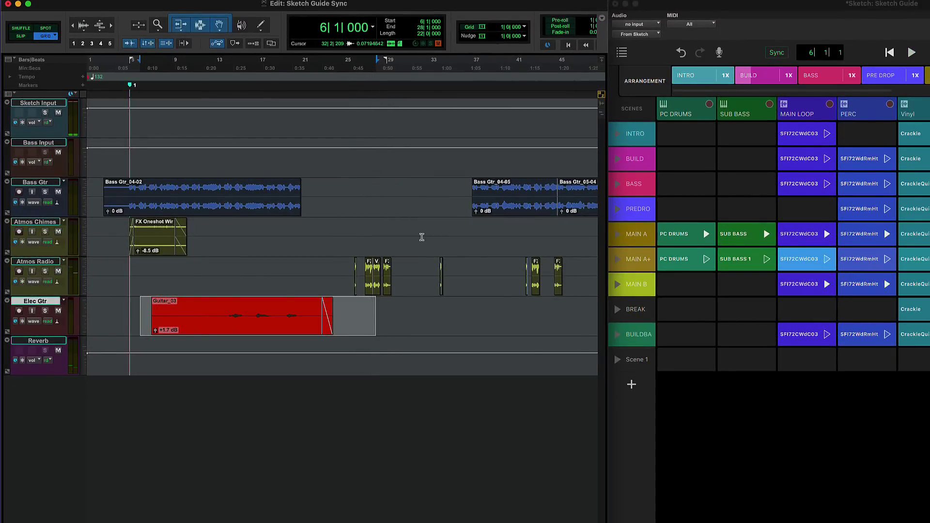
left_click_drag(852, 171, 131, 395)
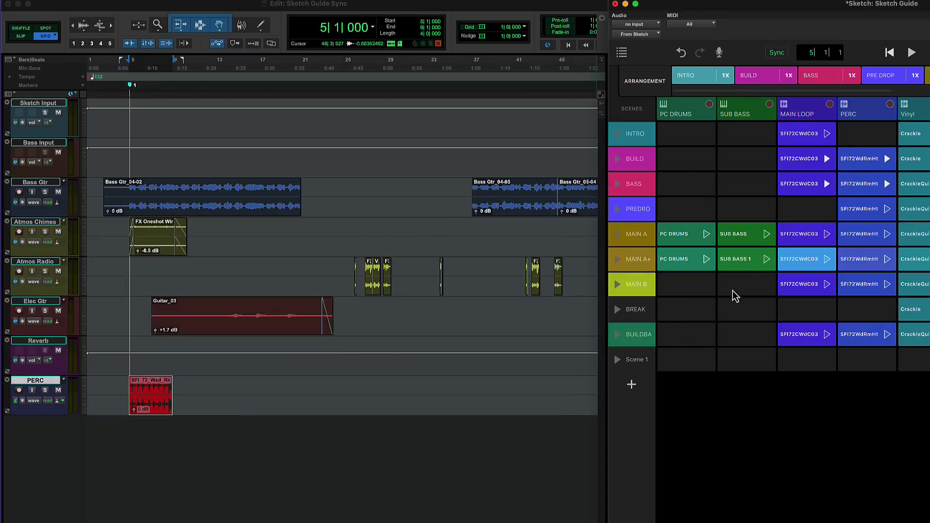
left_click_drag(740, 241, 129, 447)
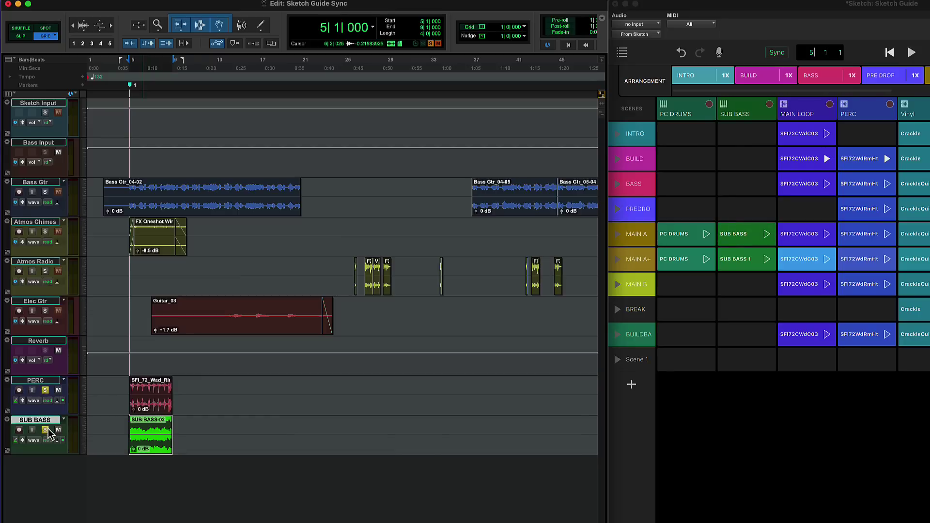
key("space")
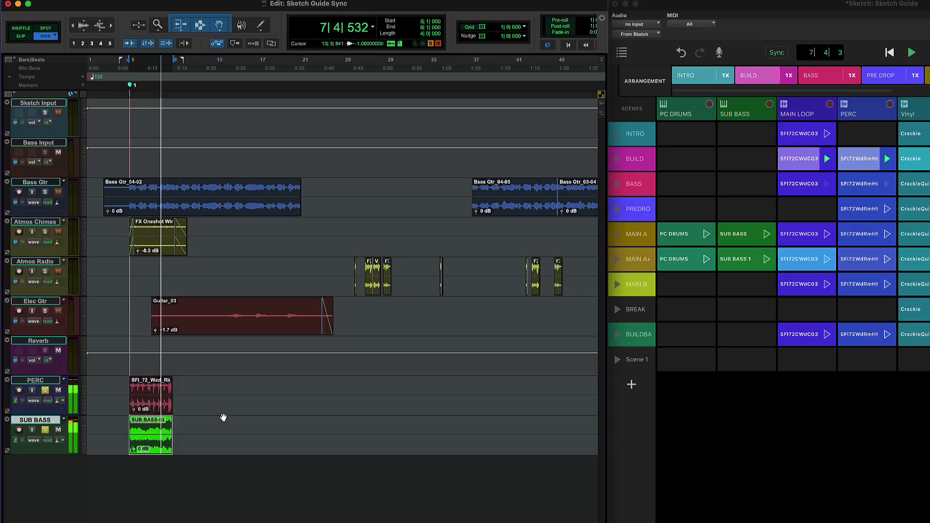
key("space")
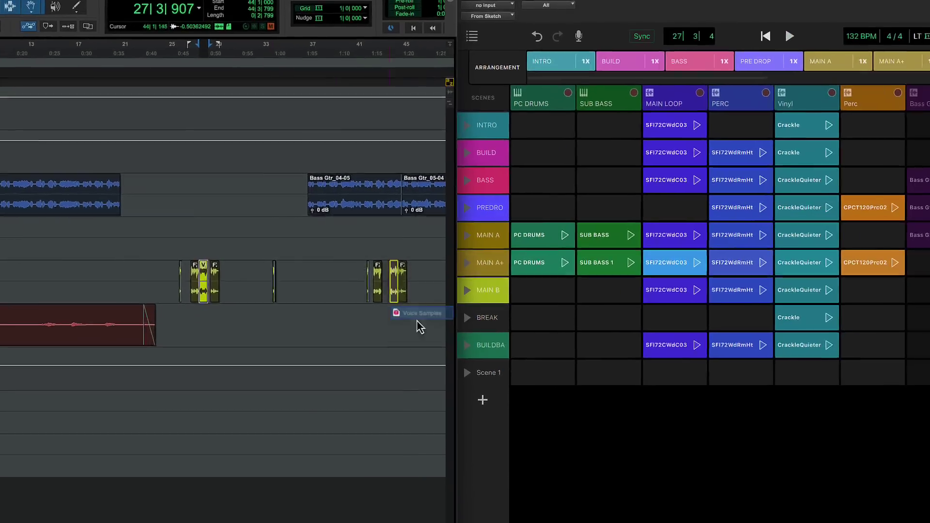
mouse_move(422, 327)
left_mouse_down()
mouse_move(855, 326)
mouse_move(810, 358)
mouse_move(801, 330)
left_mouse_up()
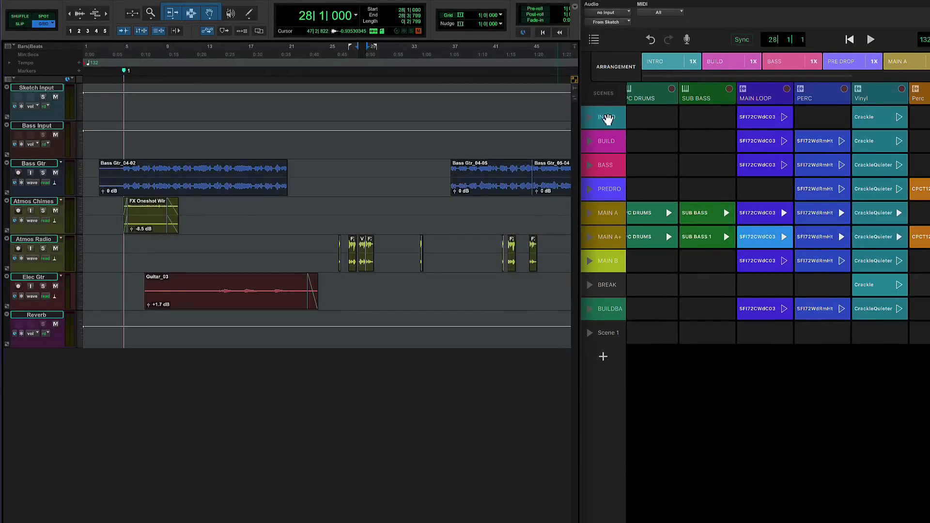
- Lay the INTRO scene onto new tracks at bar 1 and the MAIN A scene after it at bar 5
mouse_move(607, 119)
left_mouse_down()
mouse_move(421, 270)
mouse_move(197, 382)
mouse_move(83, 381)
left_mouse_up()
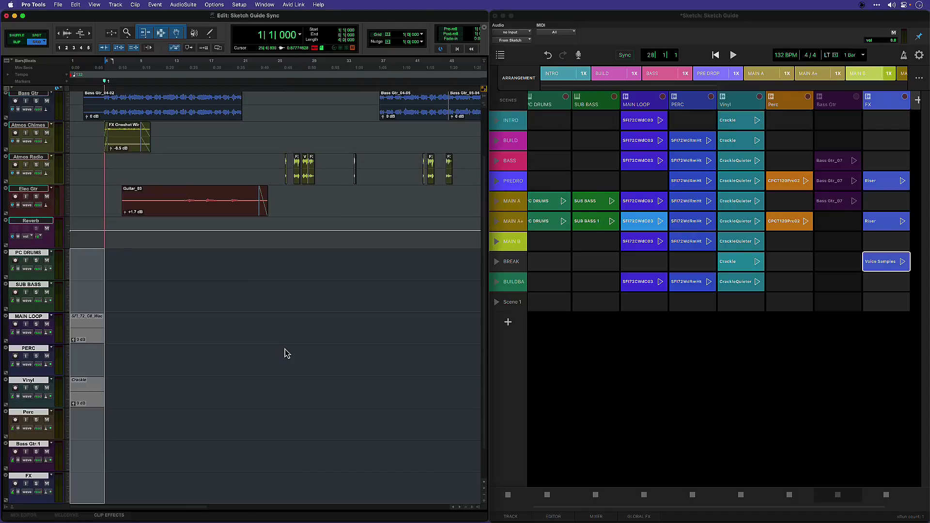
scroll(281, 349, "down", 3)
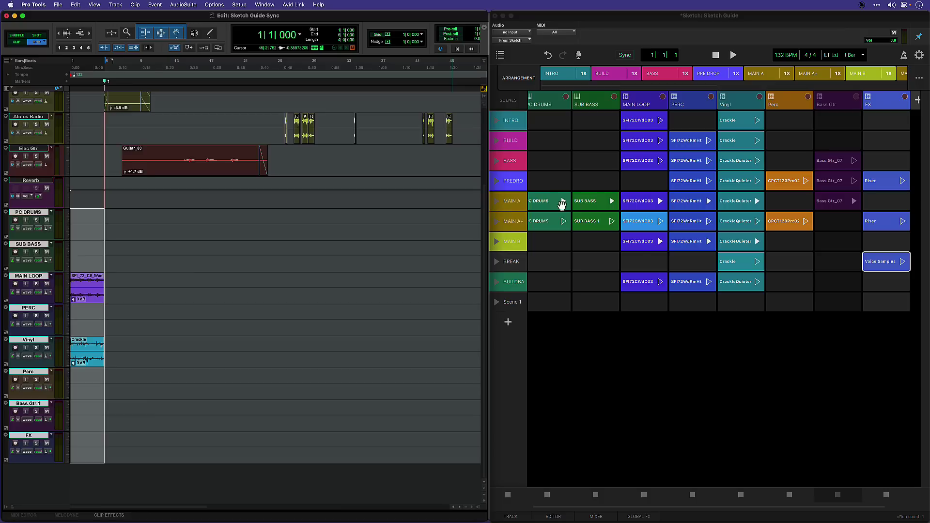
mouse_move(510, 203)
left_mouse_down()
mouse_move(189, 225)
mouse_move(104, 220)
left_mouse_up()
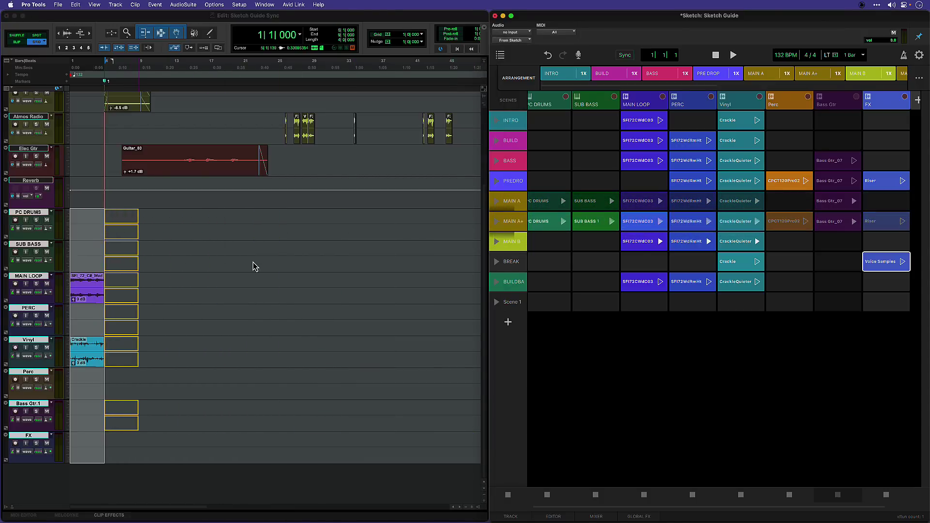